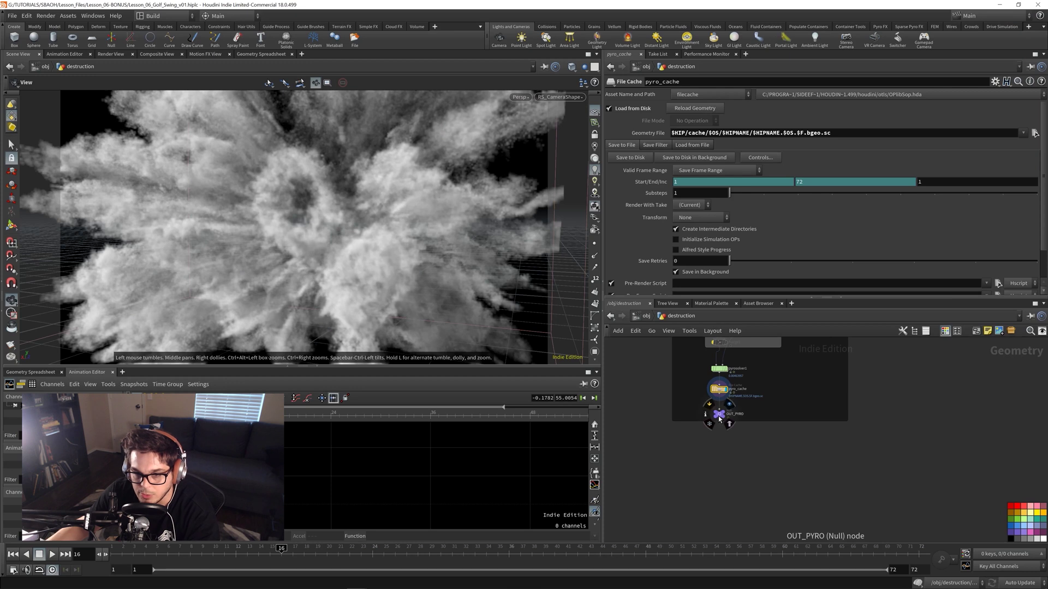
Duplicate the debrissource1 node, place the copy below the pyro network box, display it and save the scene
click(720, 414)
middle_drag(819, 394, 817, 531)
click(727, 407)
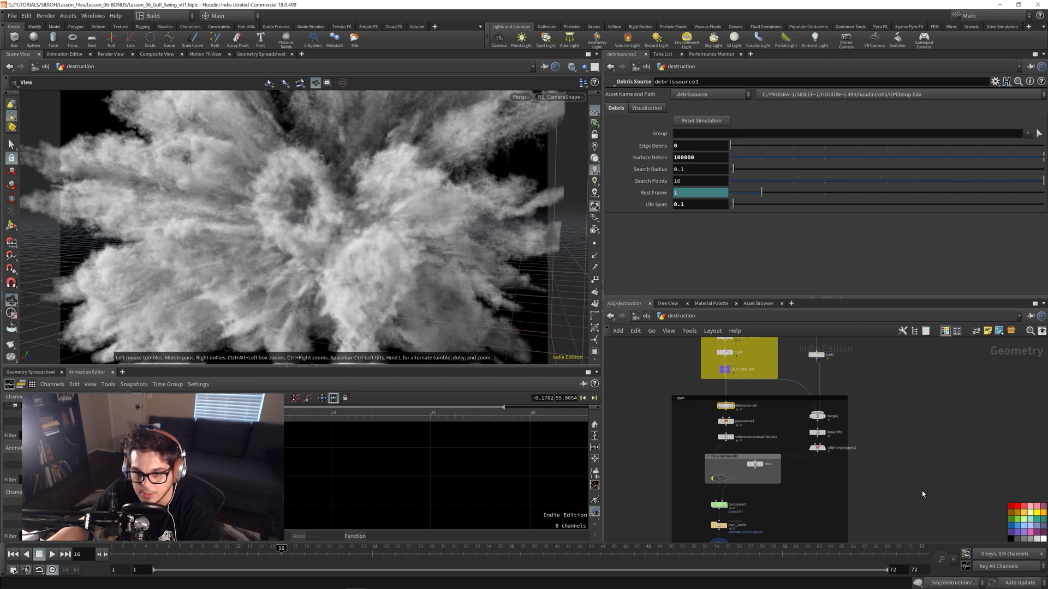
scroll(828, 385, down, 4)
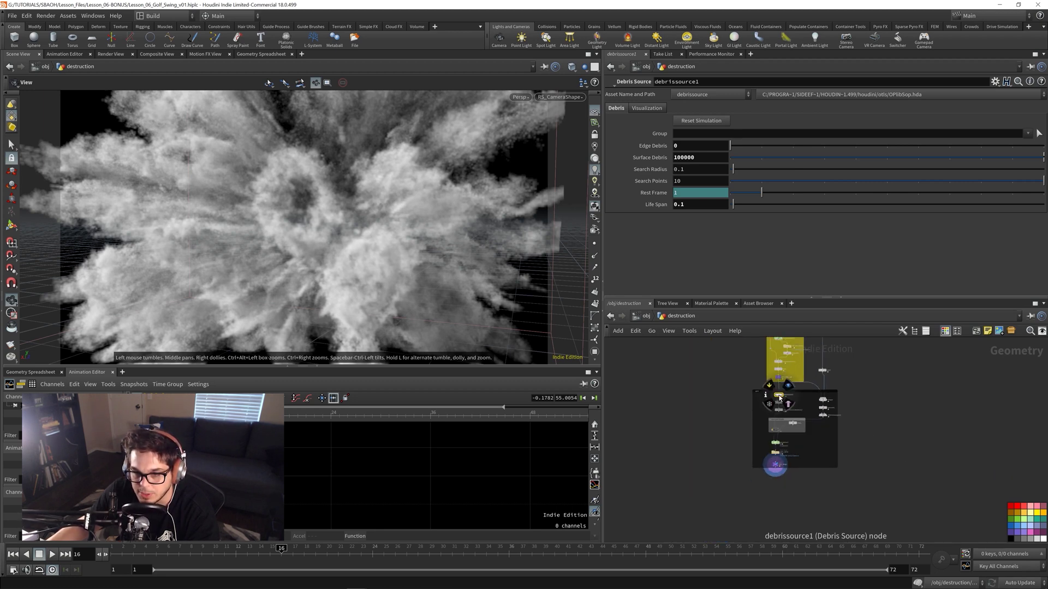
alt+drag(779, 398, 754, 498)
scroll(779, 497, up, 4)
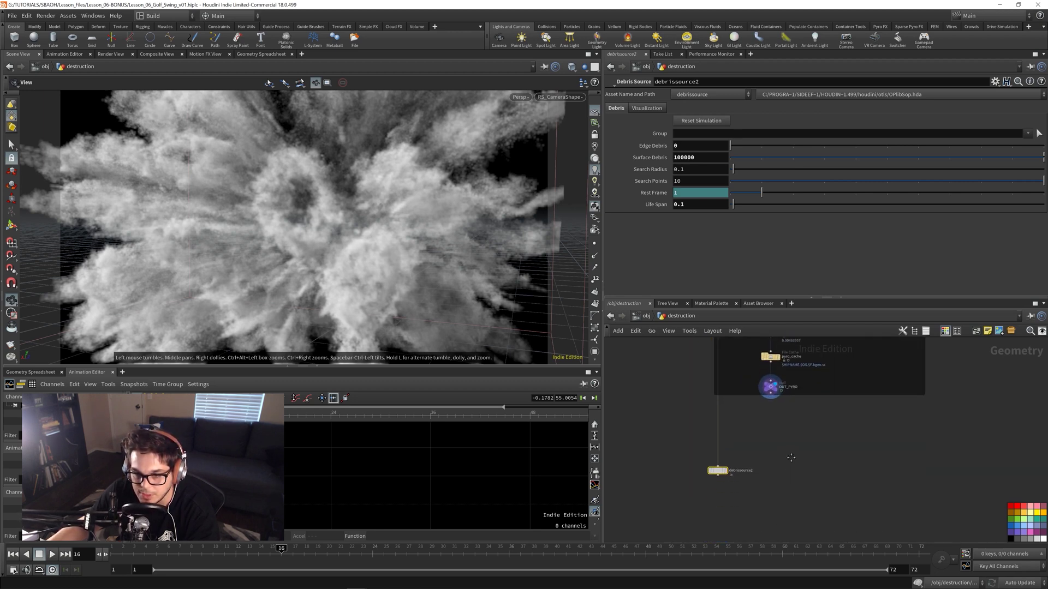
middle_drag(791, 457, 788, 435)
drag(716, 450, 707, 419)
key(ctrl+s)
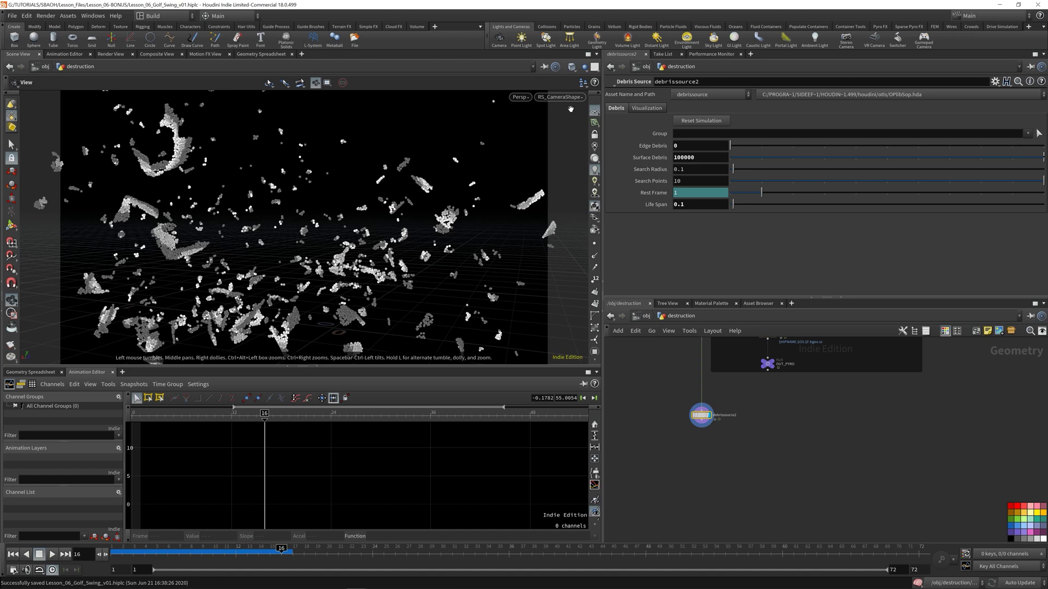
Hide the RNDR_volumes object at the object level and return to the destruction network
click(645, 316)
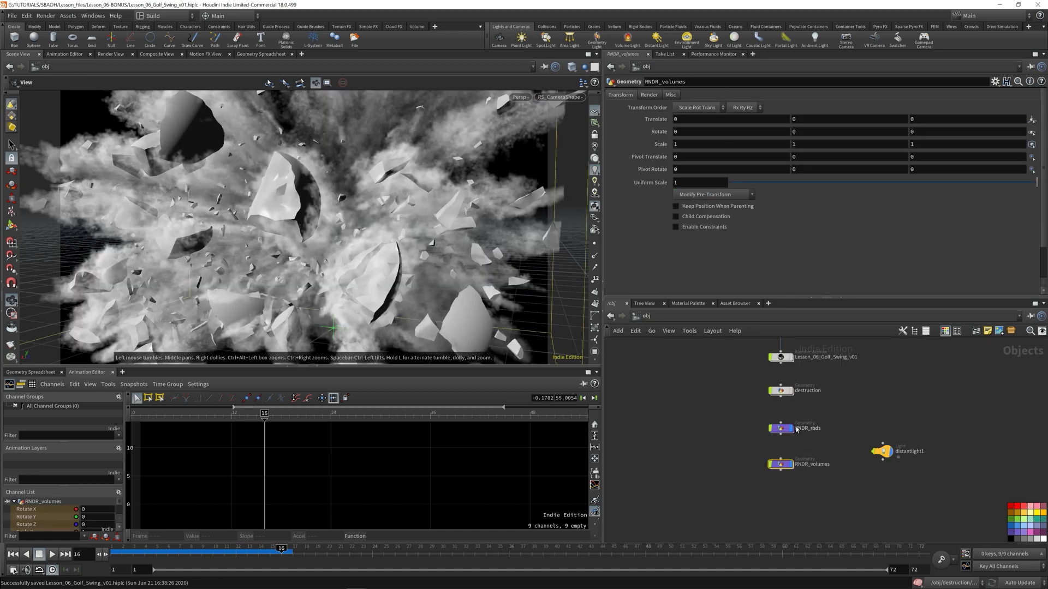
click(789, 464)
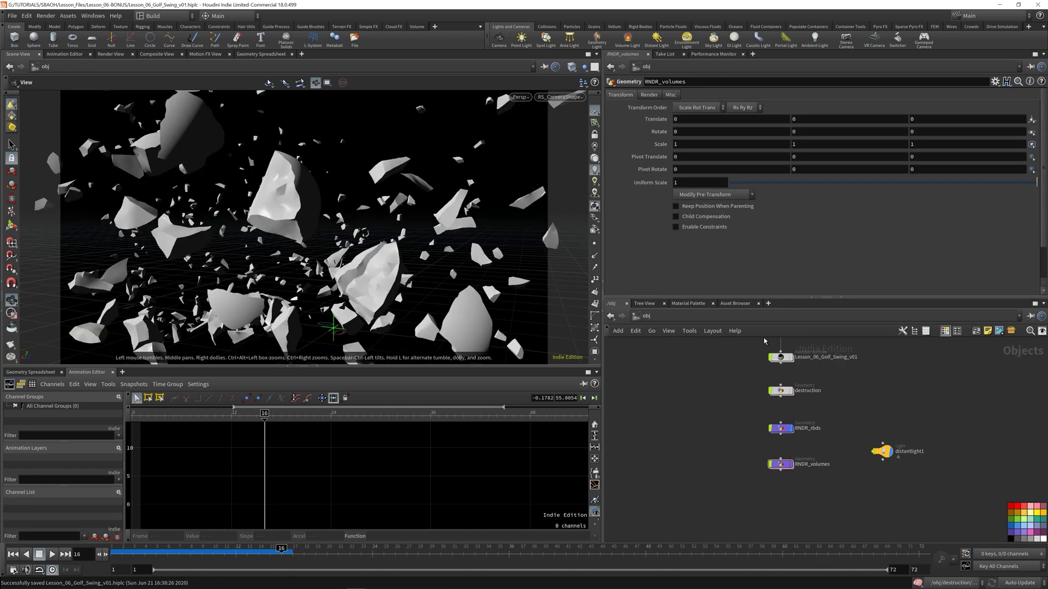
double_click(780, 391)
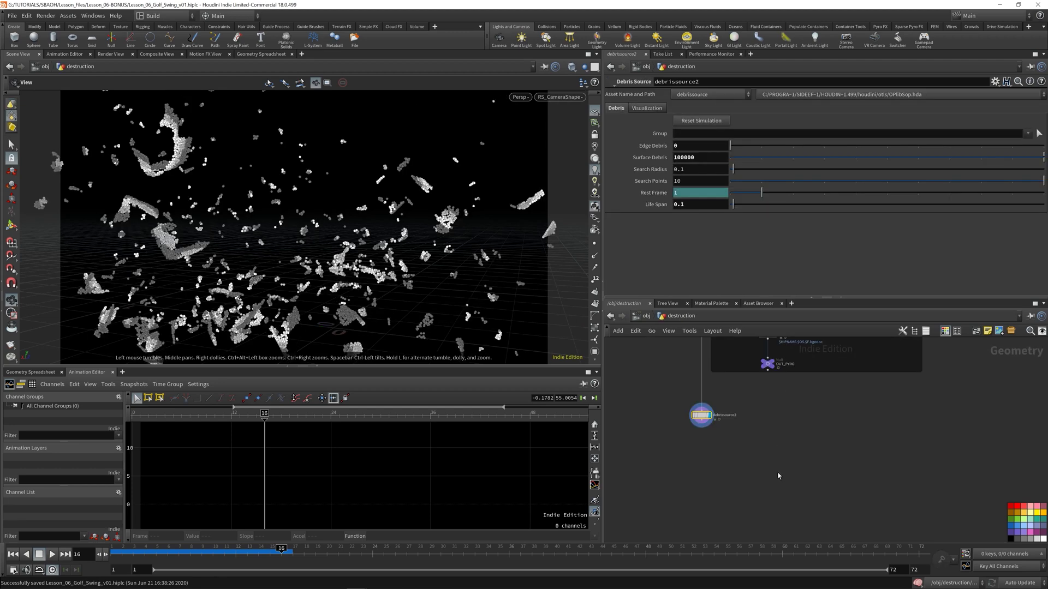
middle_drag(804, 484, 805, 485)
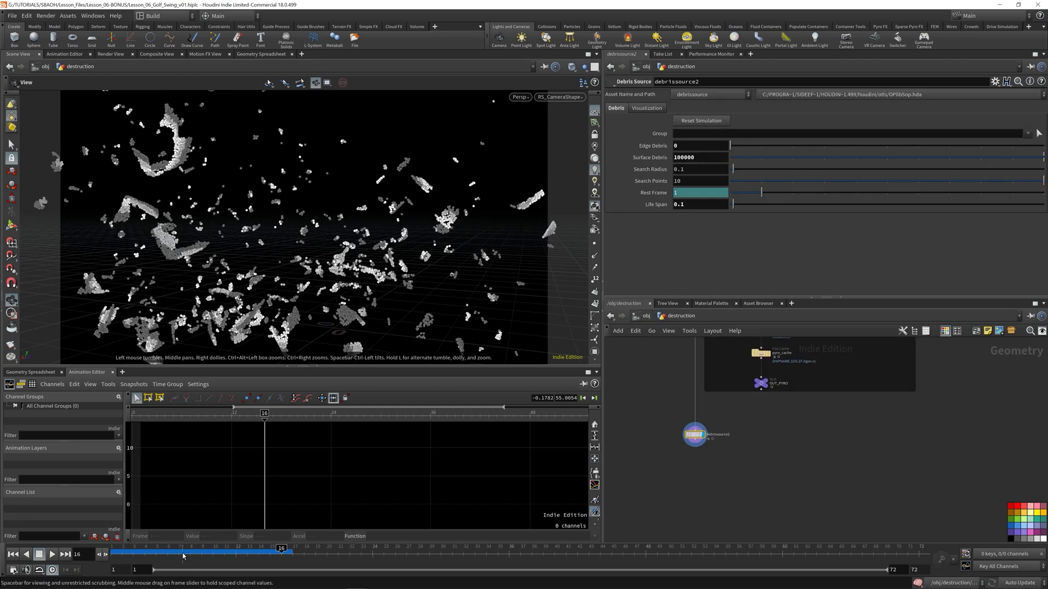
Check the debris points by scrubbing to frame 20, save the scene and step back to frame 11
drag(212, 553, 333, 588)
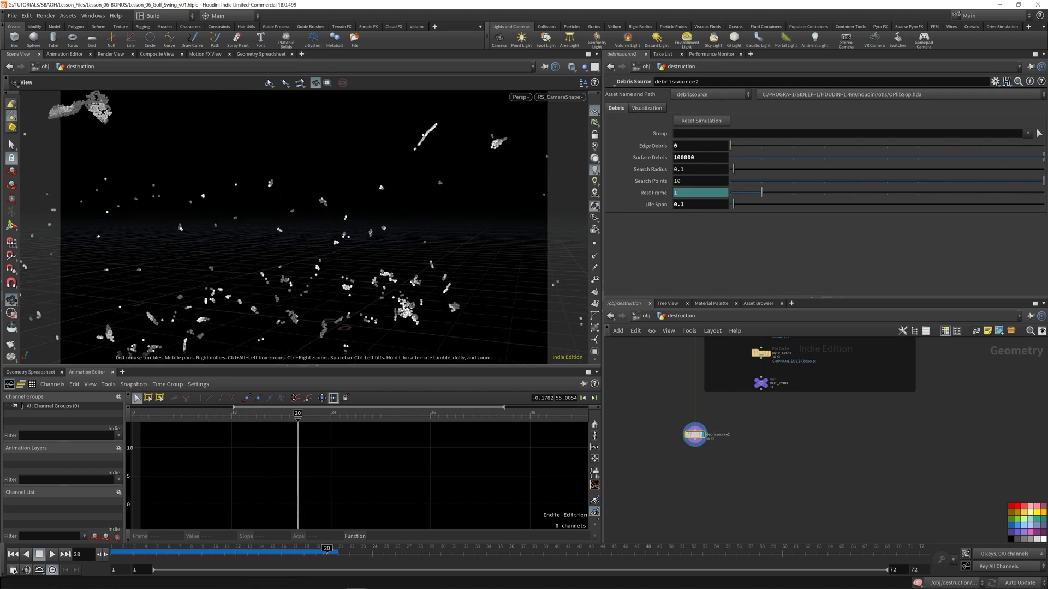
key(ctrl+s)
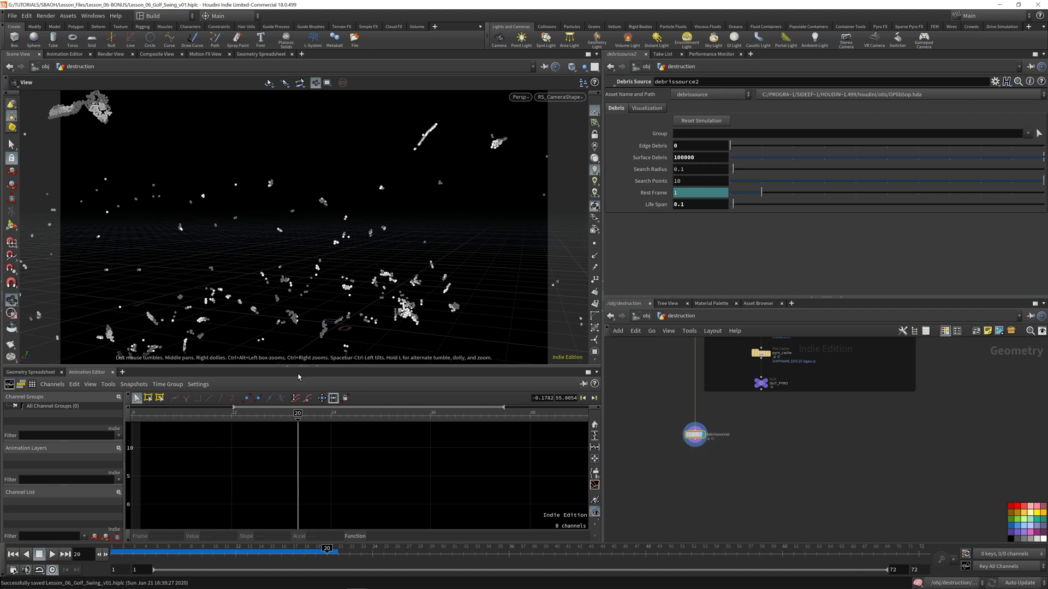
key(Left)
key(Left)
key(Left)
key(Left)
key(Left)
key(Left)
key(Left)
key(Left)
key(Left)
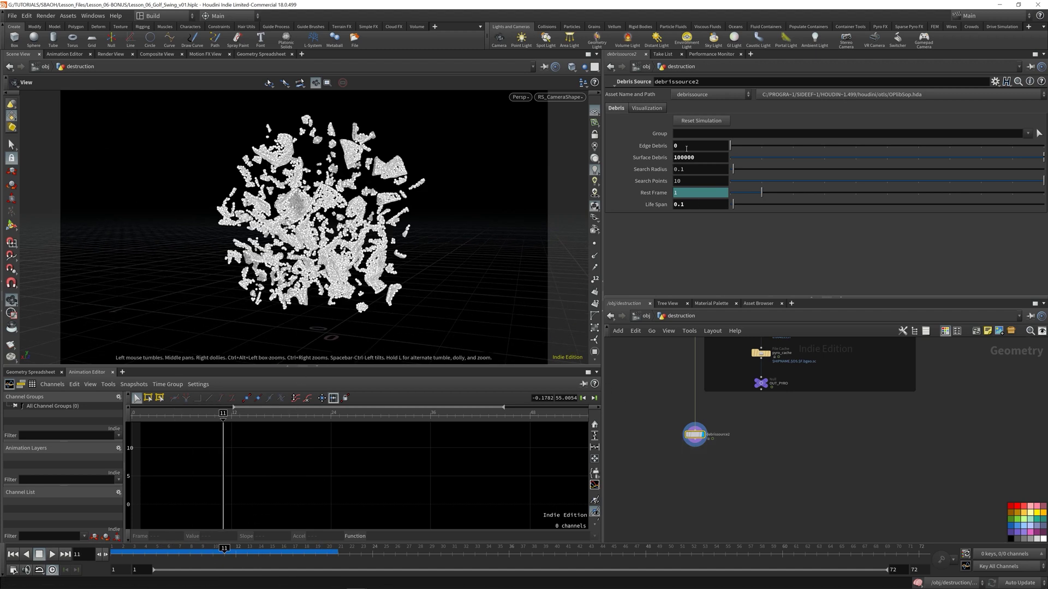
Set the duplicated debris source's Edge Debris to 100000
click(692, 145)
text(100000)
key(Return)
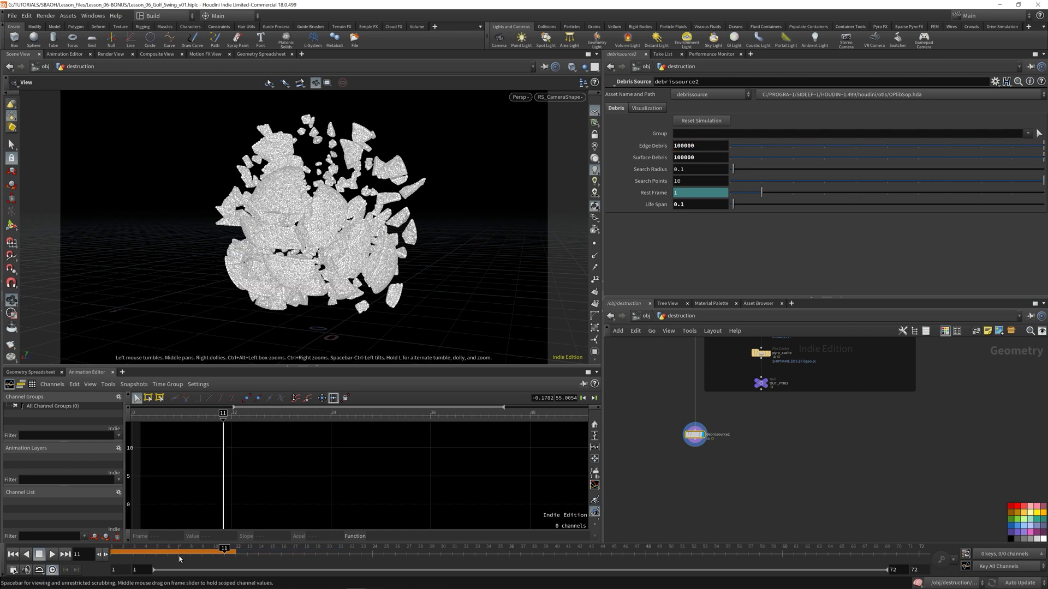
drag(124, 558, 221, 559)
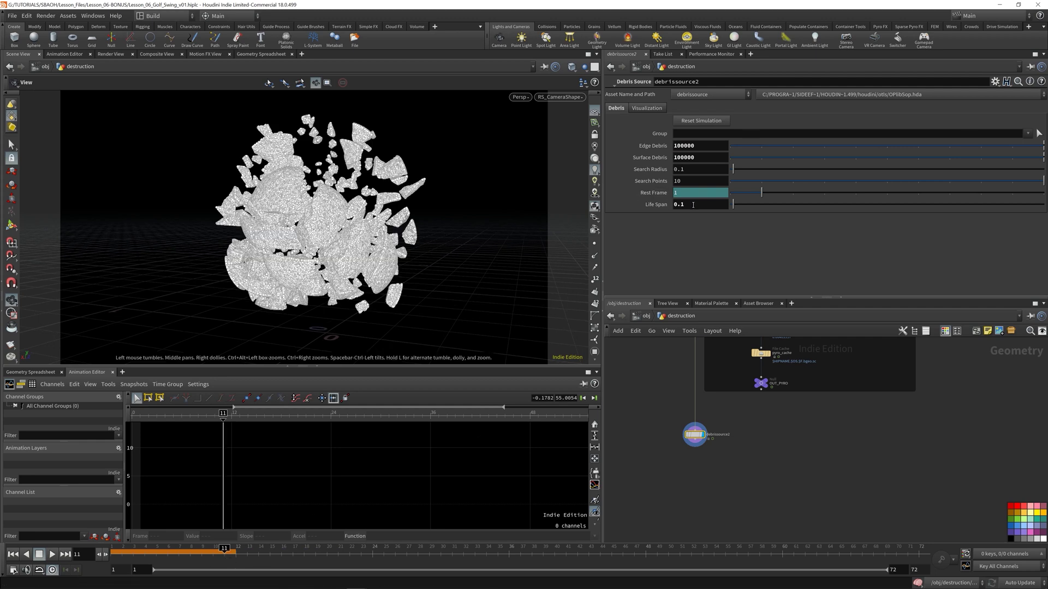
Set the debris source's Life Span to .3, replay from the first frame and inspect the points with their trails displayed
drag(693, 205, 598, 218)
click(12, 555)
click(52, 554)
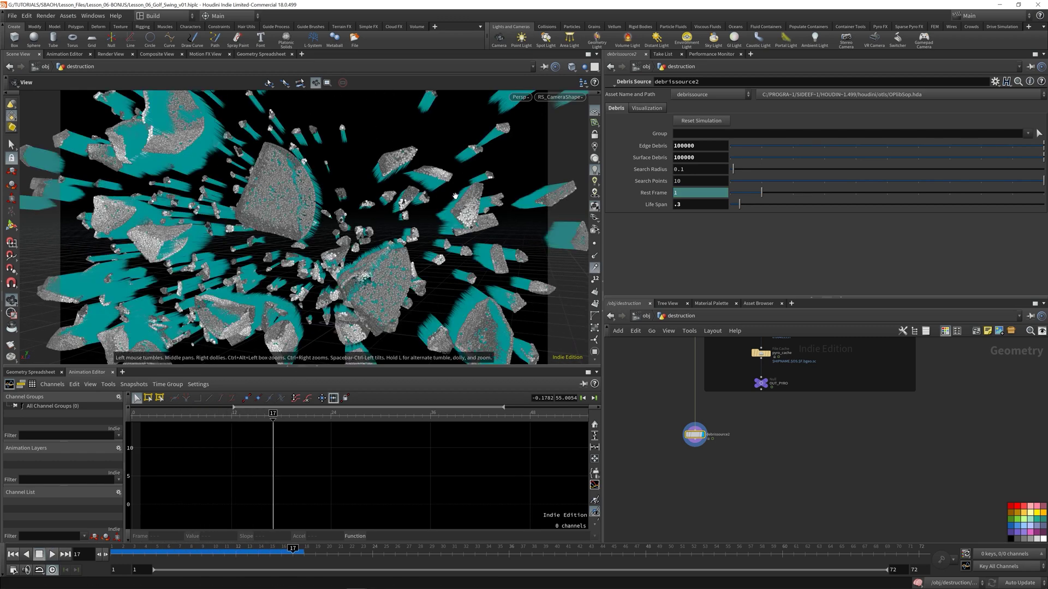
drag(455, 196, 349, 235)
mouse_move(349, 235)
right_down()
mouse_move(382, 245)
mouse_move(362, 227)
right_up()
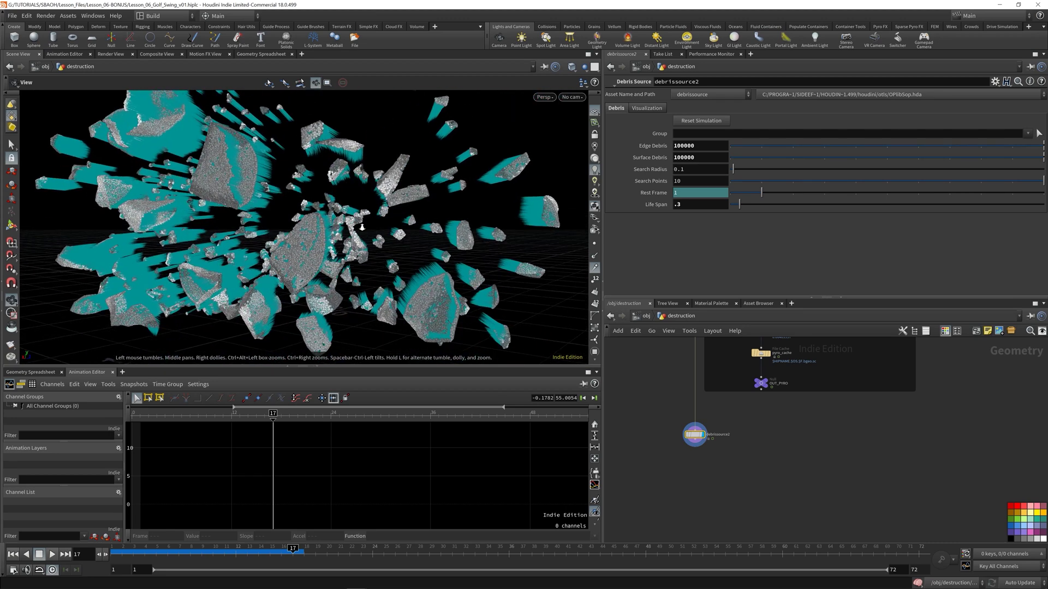
drag(362, 228, 308, 244)
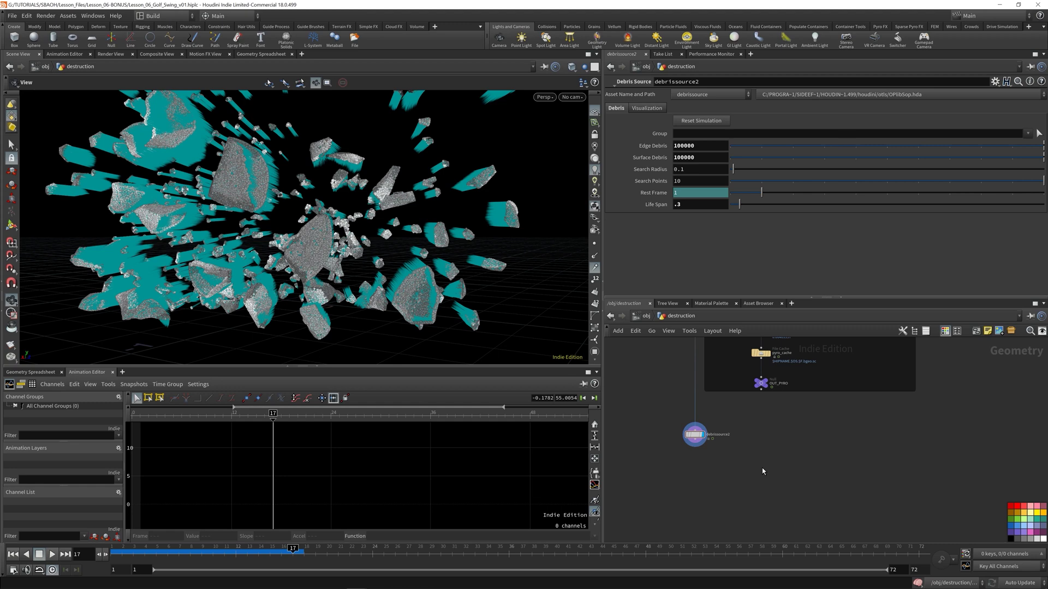
Add a popnet node, wire debrissource2 into its first input, display it and play the simulation from frame 1
key(Tab)
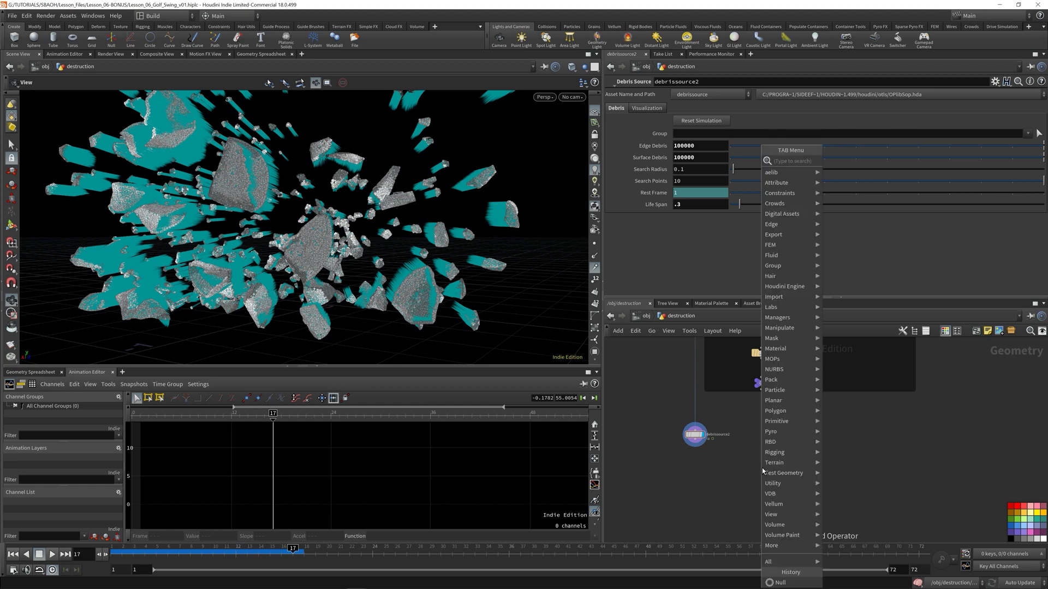
text(popnet)
key(Return)
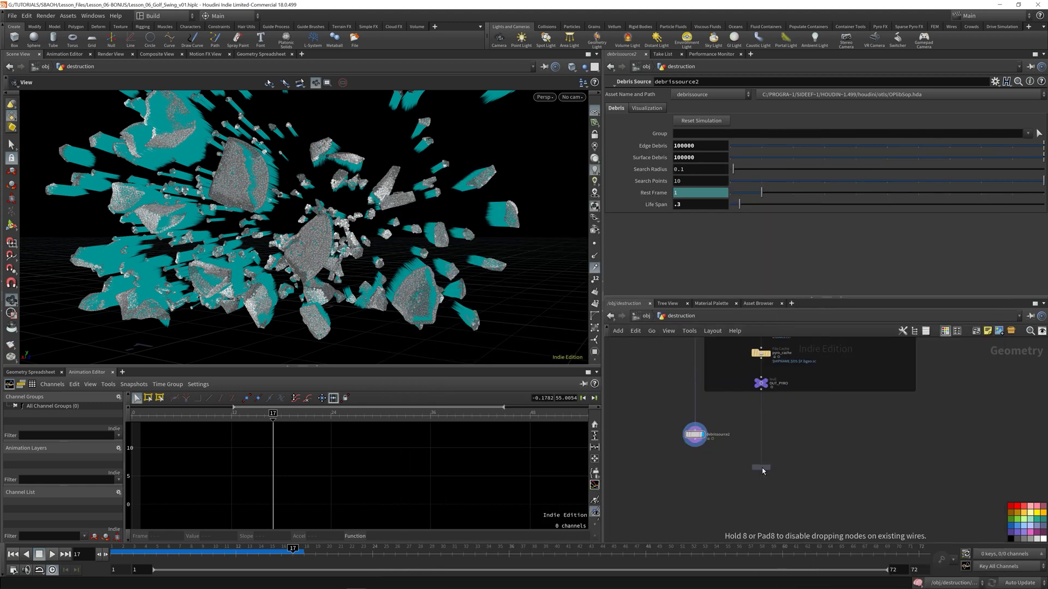
click(762, 468)
click(703, 442)
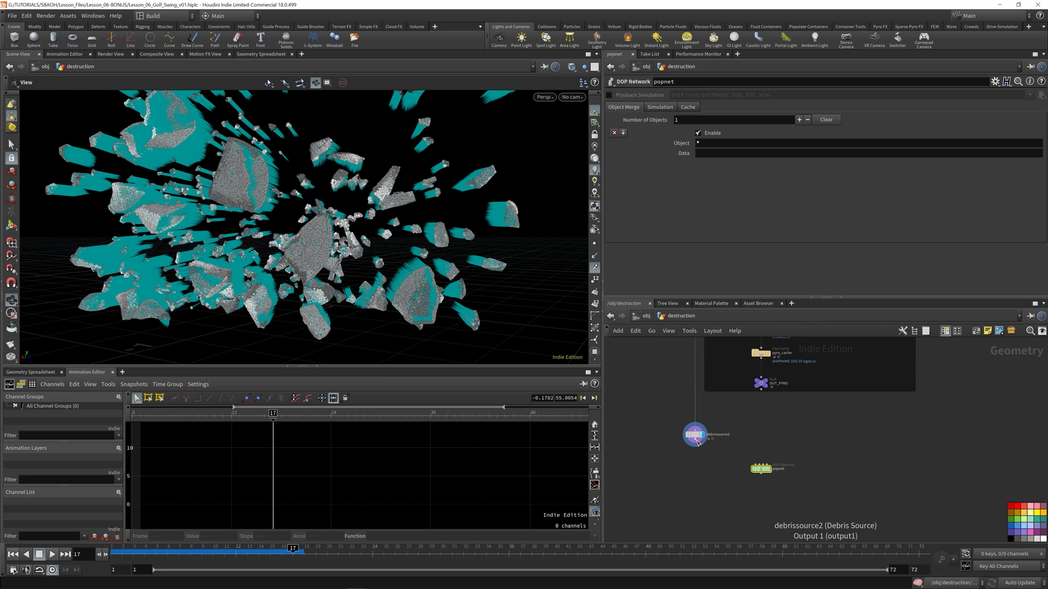
click(749, 465)
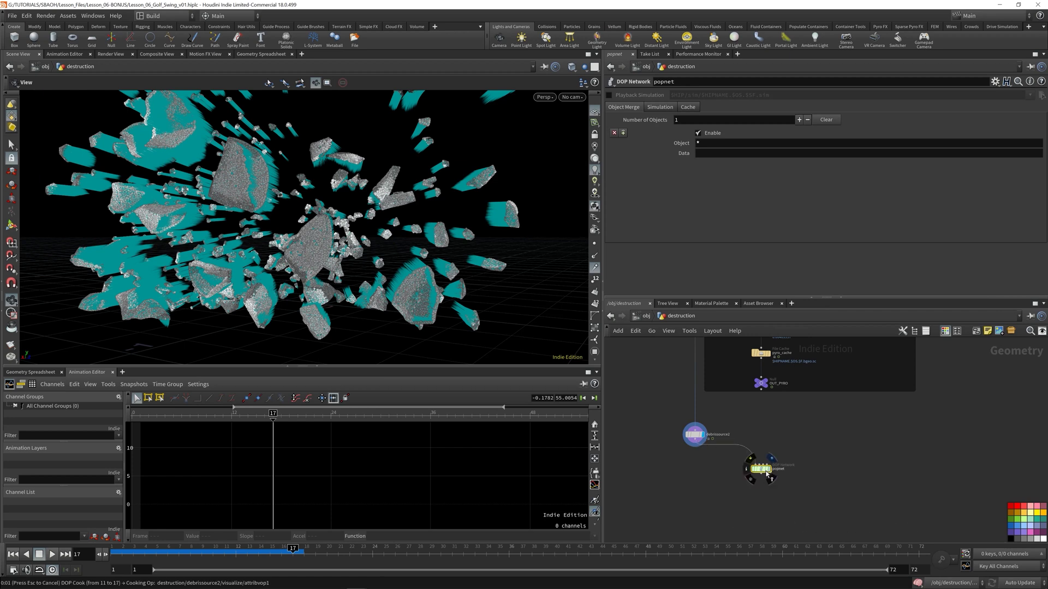
click(768, 470)
click(10, 555)
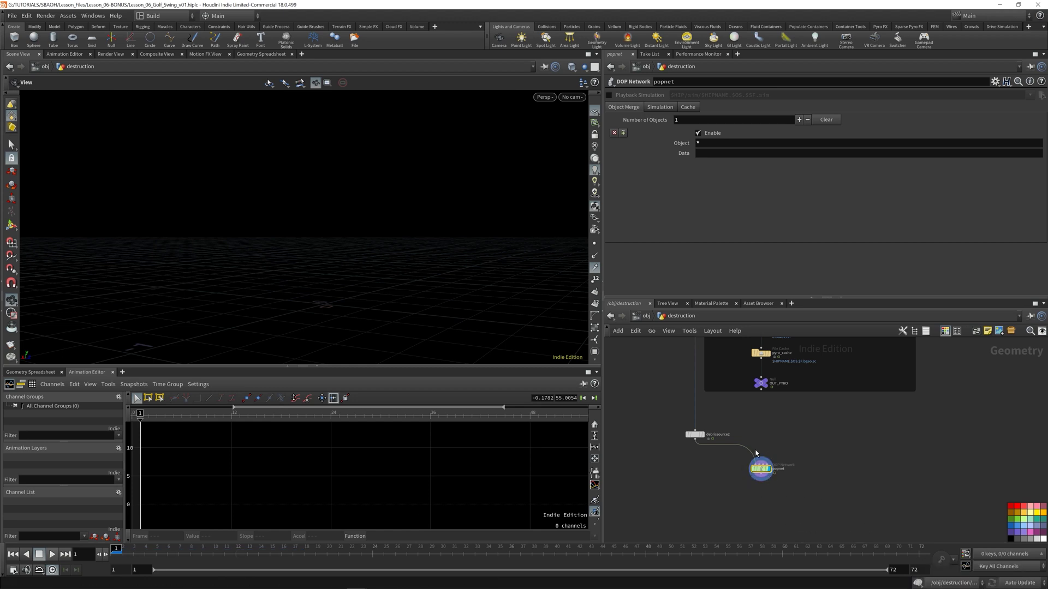
click(52, 555)
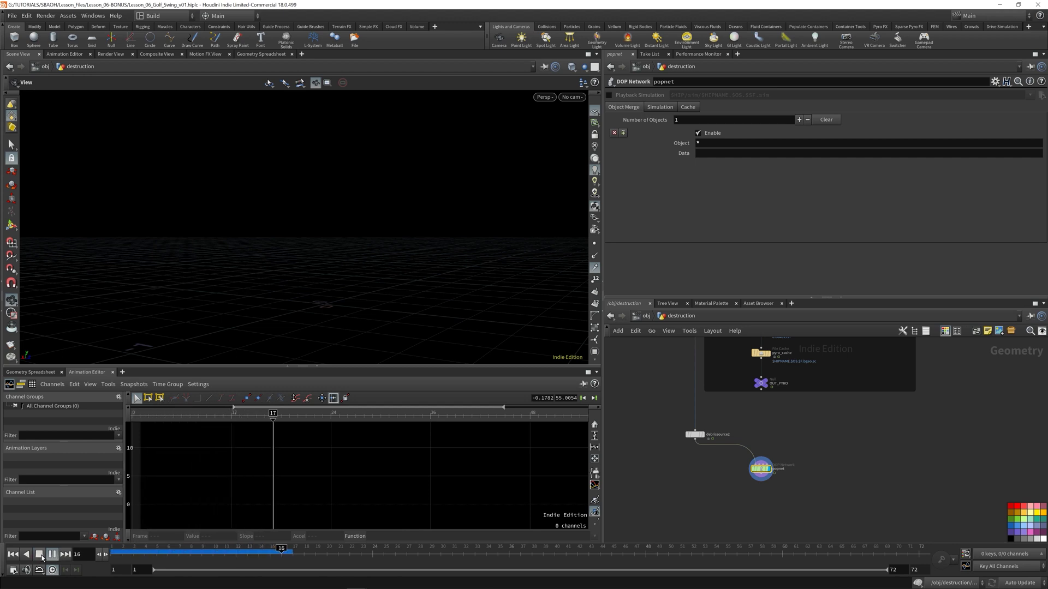
click(52, 554)
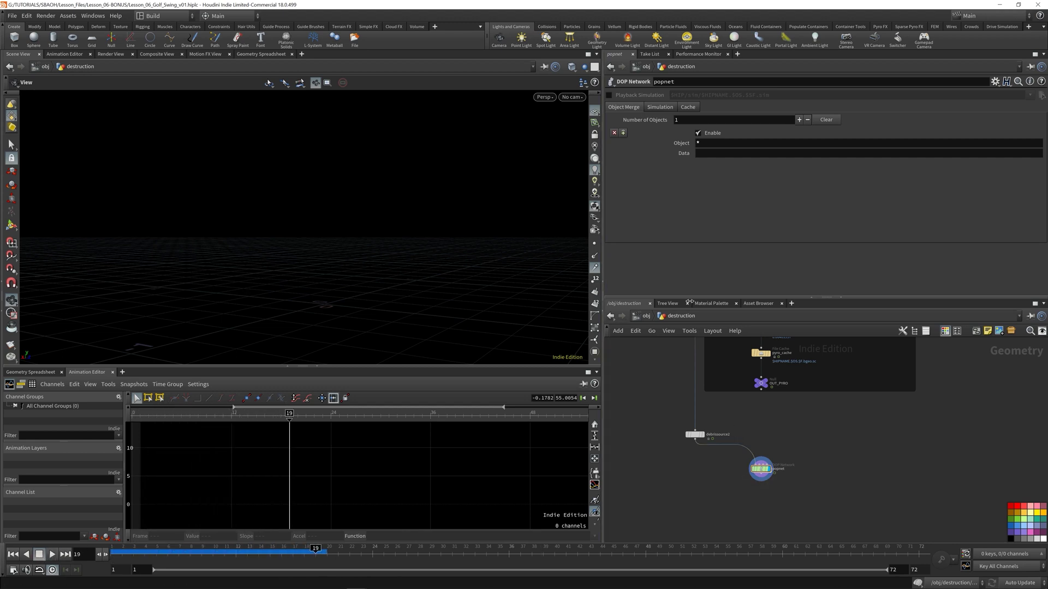
Review the popnet's Simulation and Cache settings and save the scene
click(651, 109)
click(680, 109)
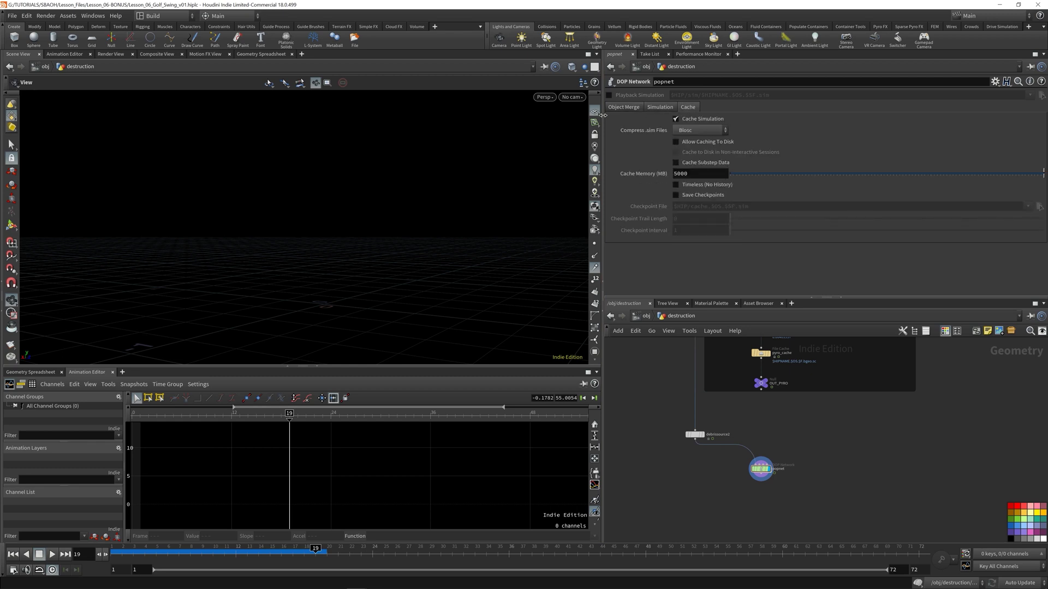
click(654, 108)
click(633, 107)
key(ctrl+s)
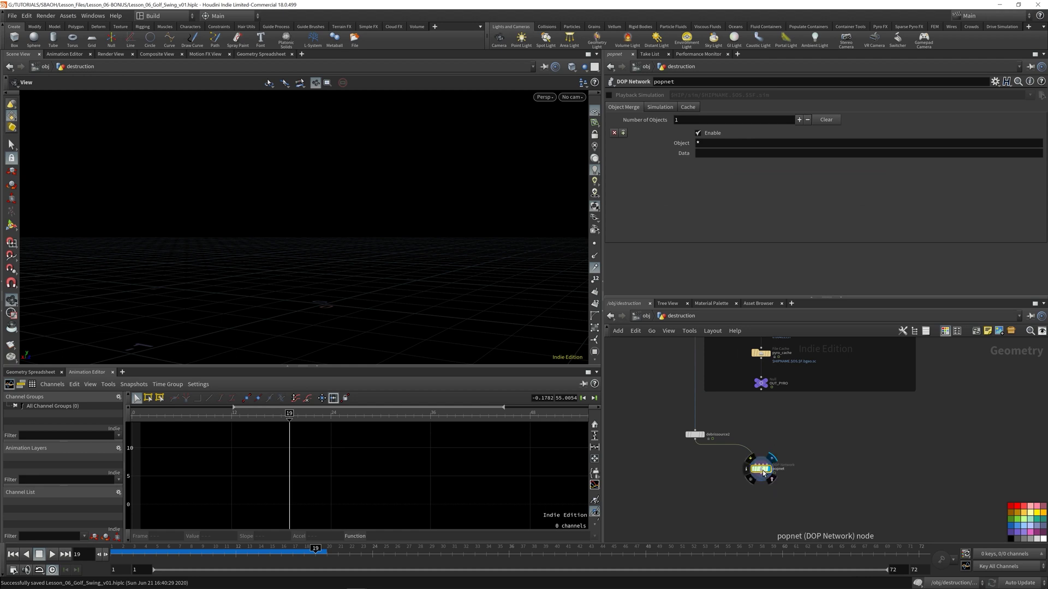
Go inside the popnet and examine the parameters of popobject, wire_pops_into_here and source_first_input
double_click(763, 473)
click(708, 415)
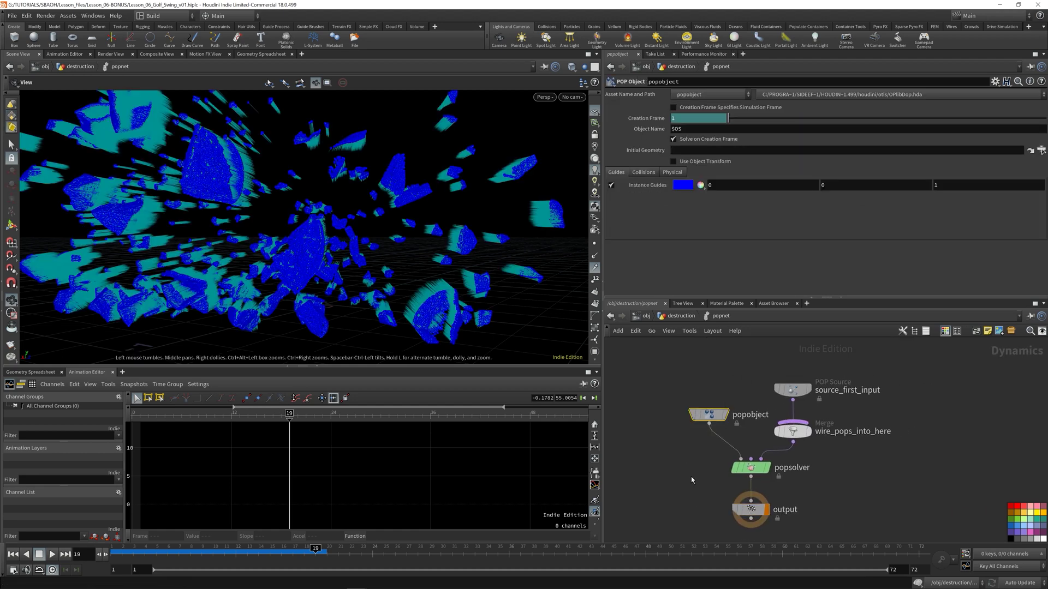
click(807, 392)
click(793, 431)
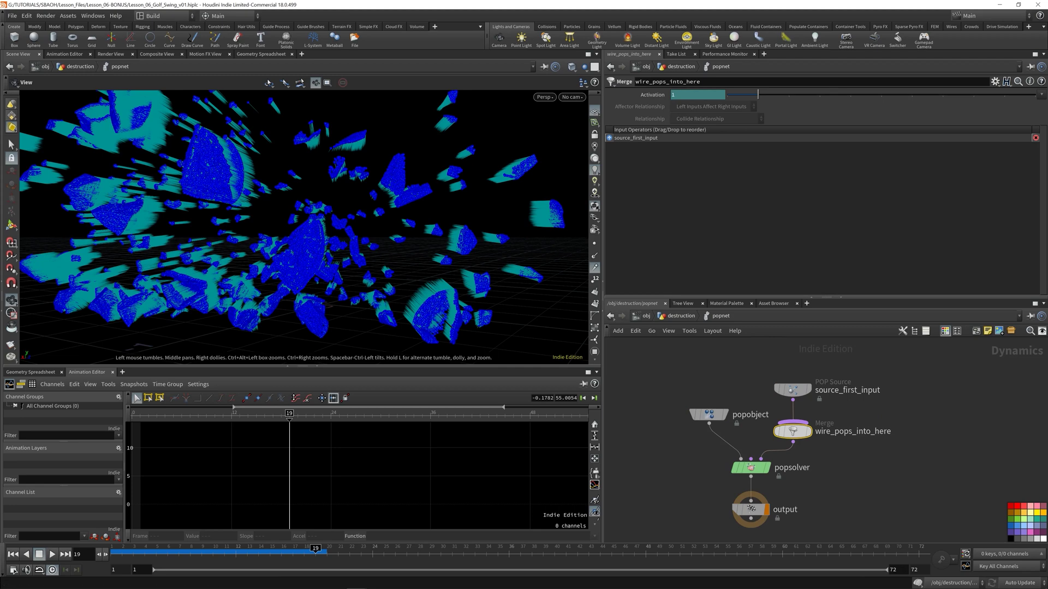
click(793, 389)
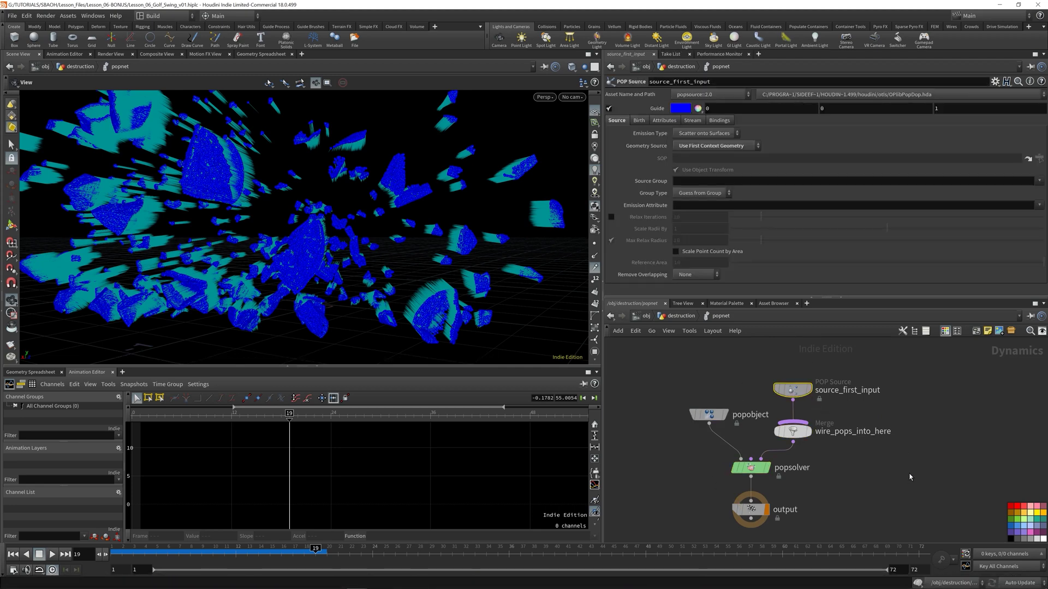
drag(883, 471, 801, 417)
click(715, 420)
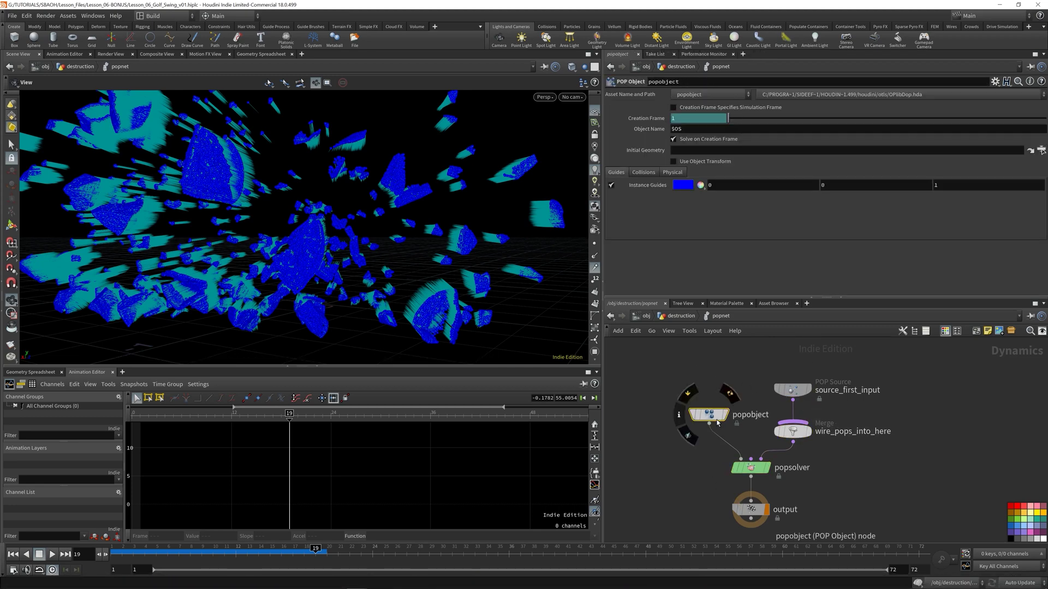
Set the Emission Type of source_first_input to All Points and replay the simulation from frame 1
click(792, 389)
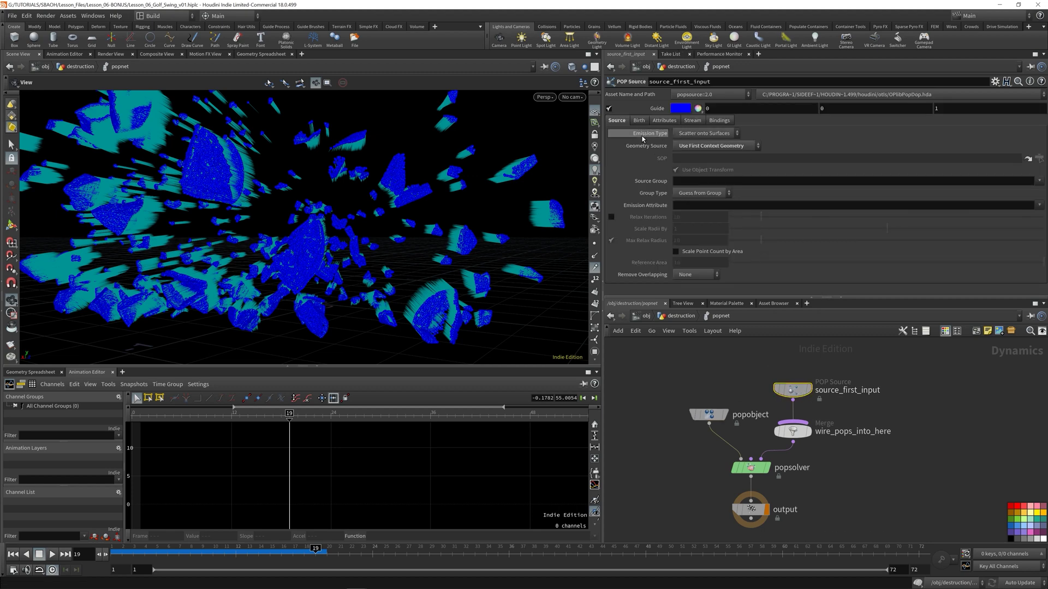
click(716, 136)
click(689, 143)
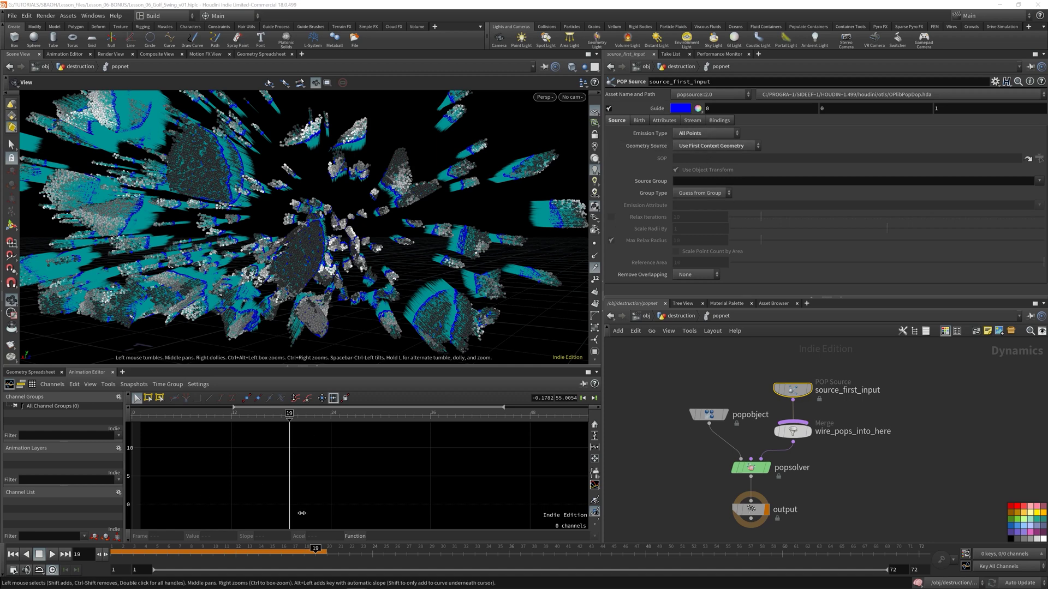
click(15, 555)
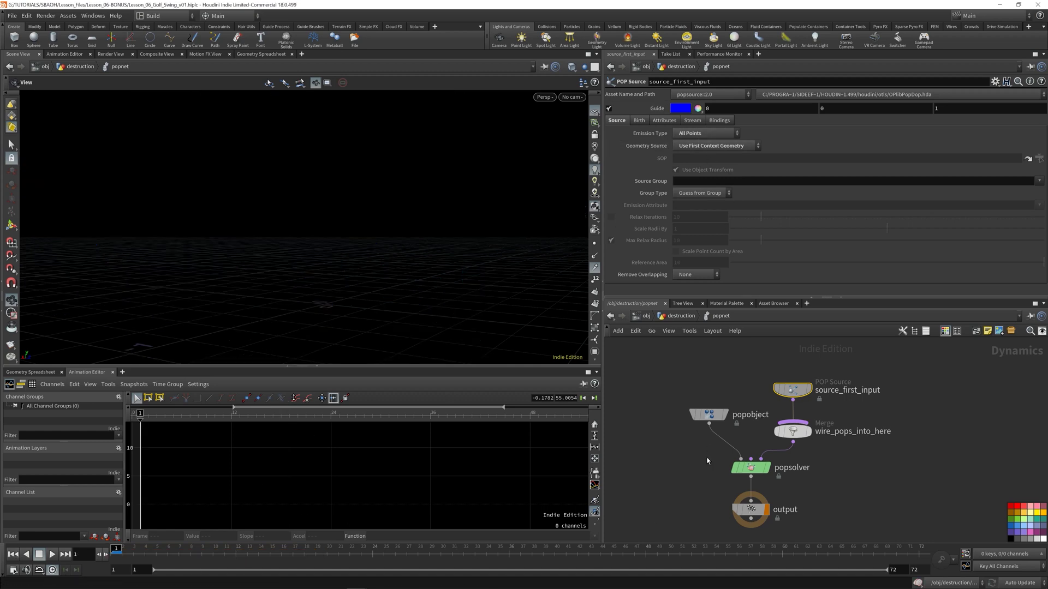
click(53, 554)
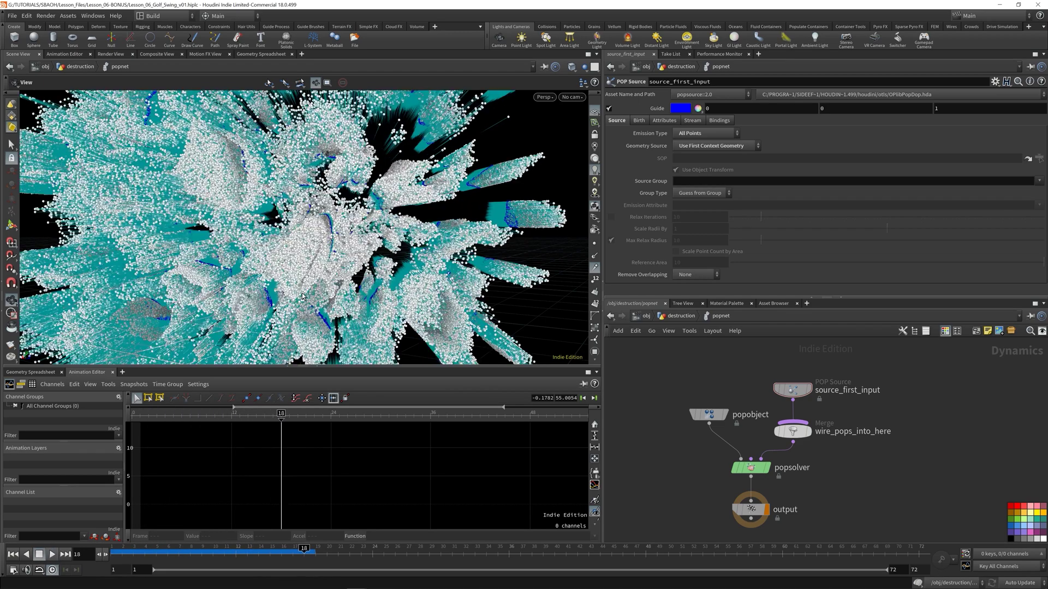
click(47, 555)
Turn off the point trails and set the particle Point Size to 1 pixel in the viewport display options
drag(413, 242, 330, 239)
click(595, 267)
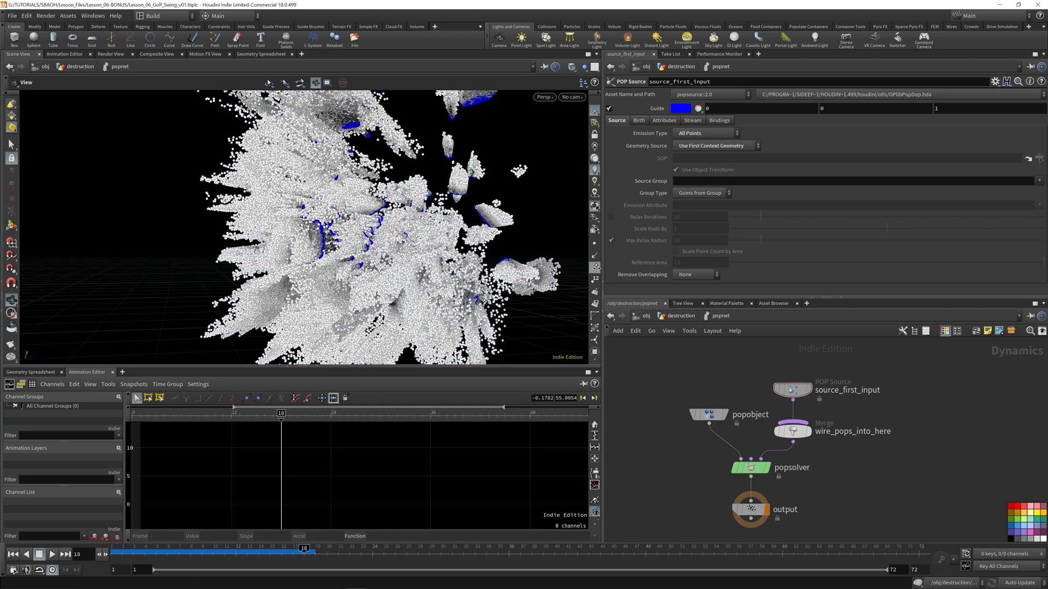
key(d)
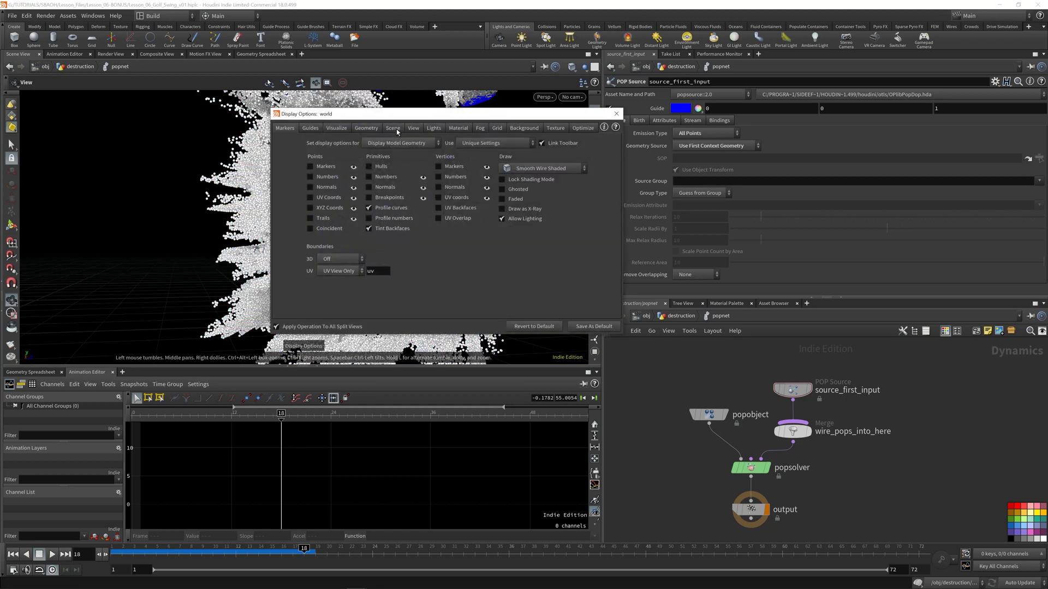
click(365, 129)
drag(371, 255, 353, 259)
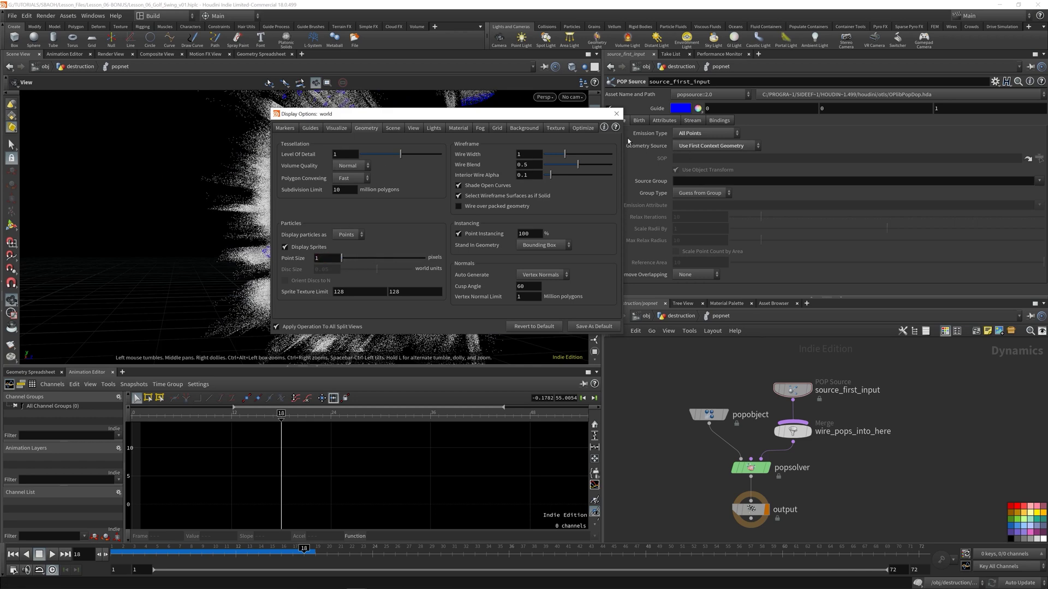
click(616, 113)
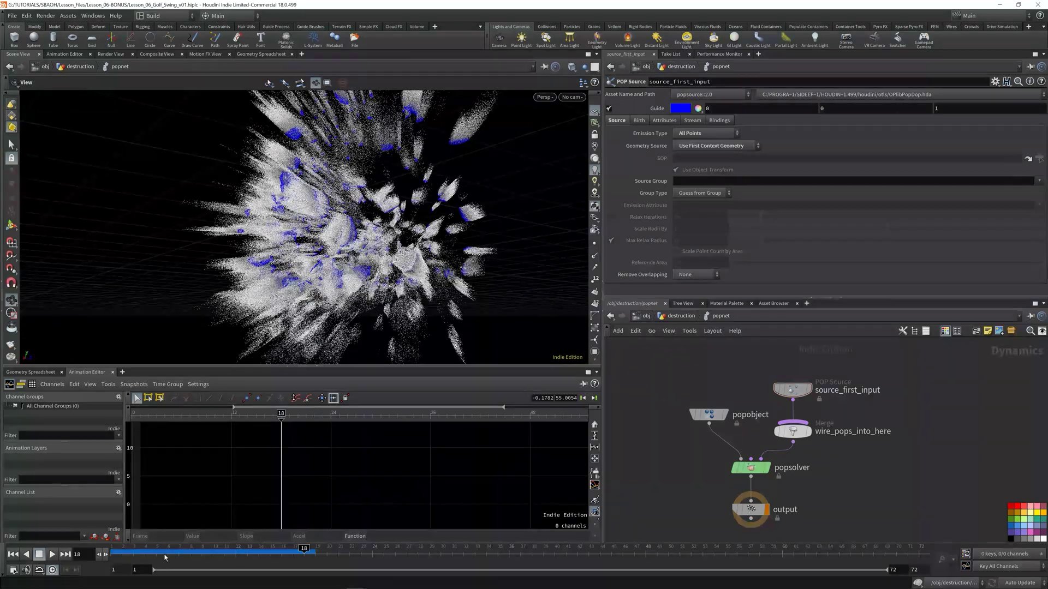
Play the simulation to frame 42, scrub back to frame 17 and examine the shape of the particle streaks
drag(186, 550, 202, 550)
click(49, 555)
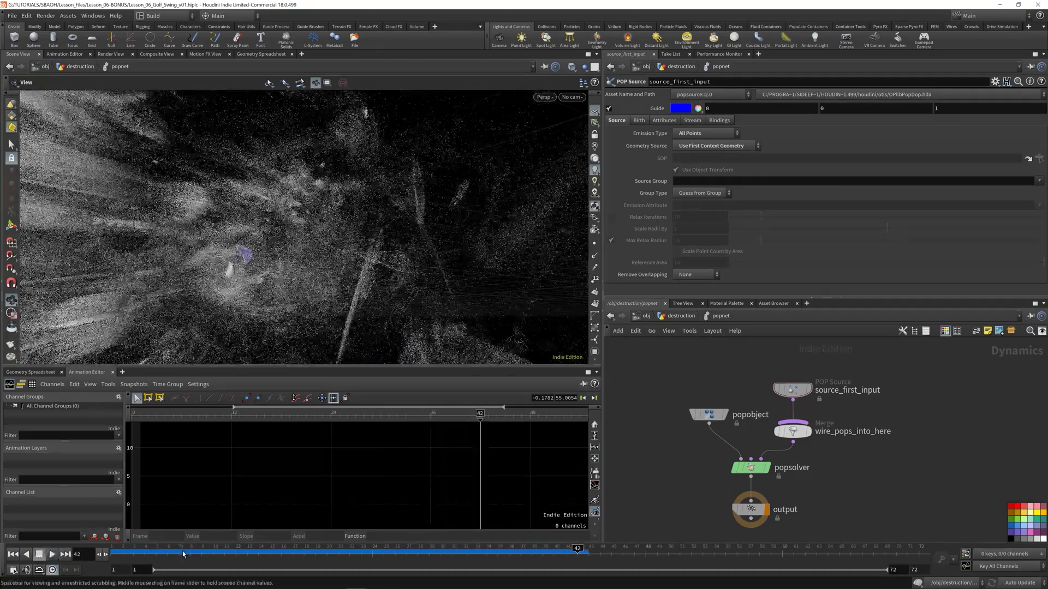
drag(183, 552, 312, 494)
drag(306, 245, 278, 253)
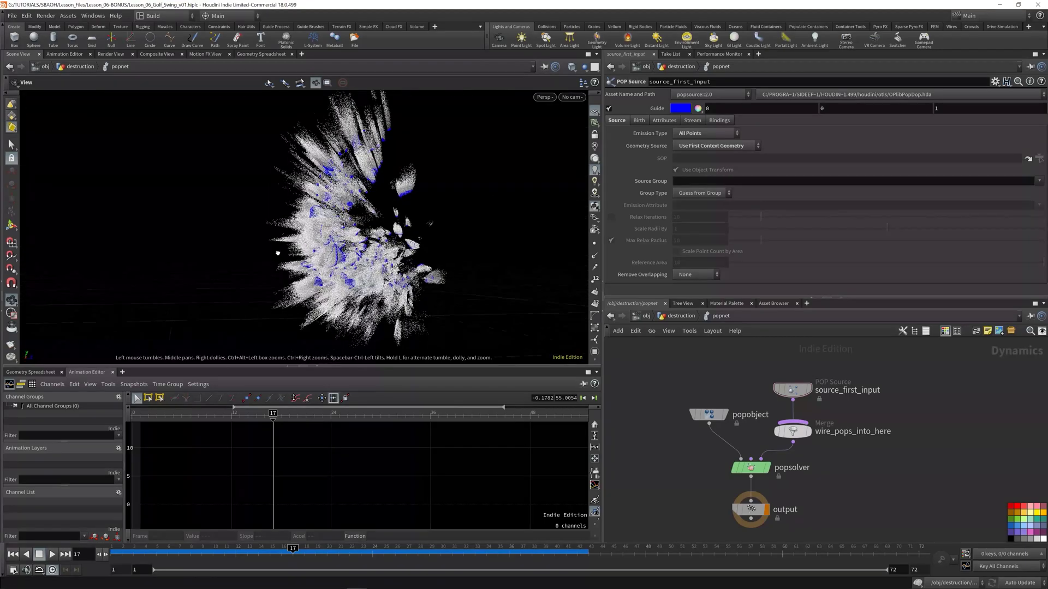
right_drag(357, 242, 305, 120)
middle_drag(306, 120, 311, 147)
drag(311, 147, 360, 207)
right_drag(360, 208, 431, 253)
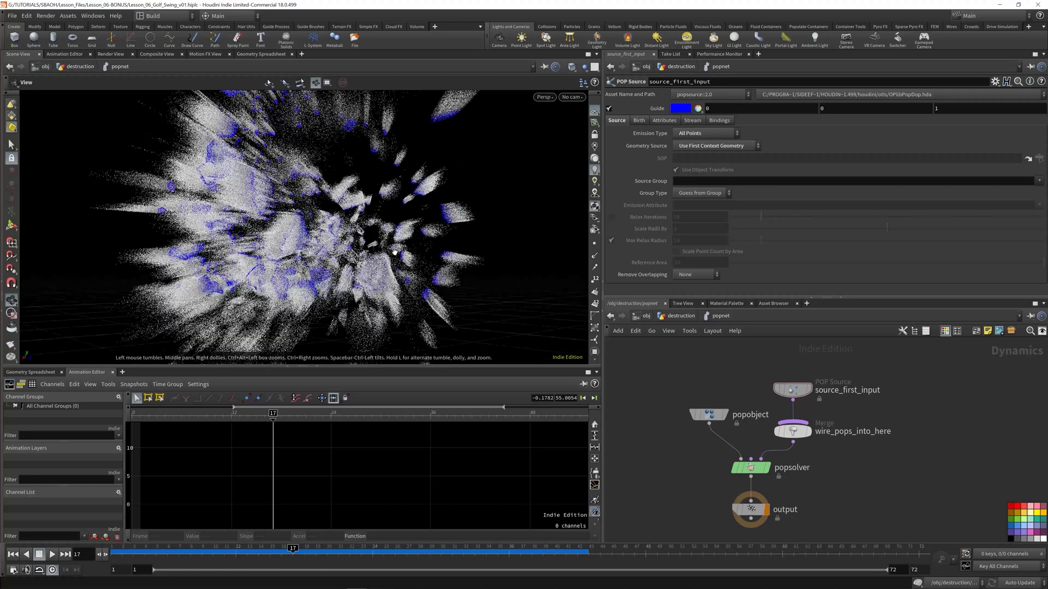
Return to the destruction network, select debrissource2 and save the scene
click(676, 315)
click(694, 435)
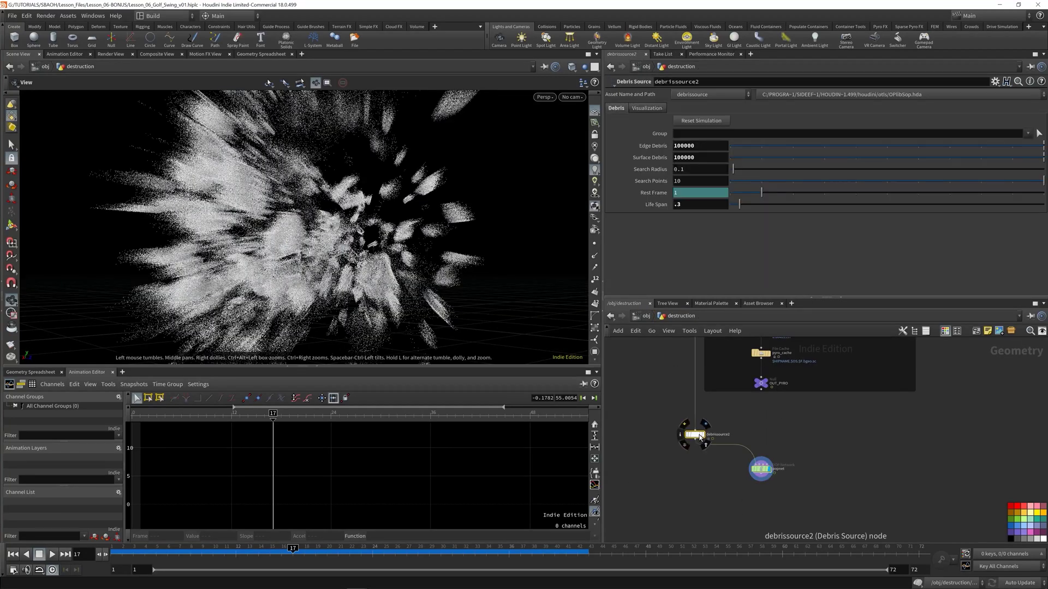
key(ctrl+s)
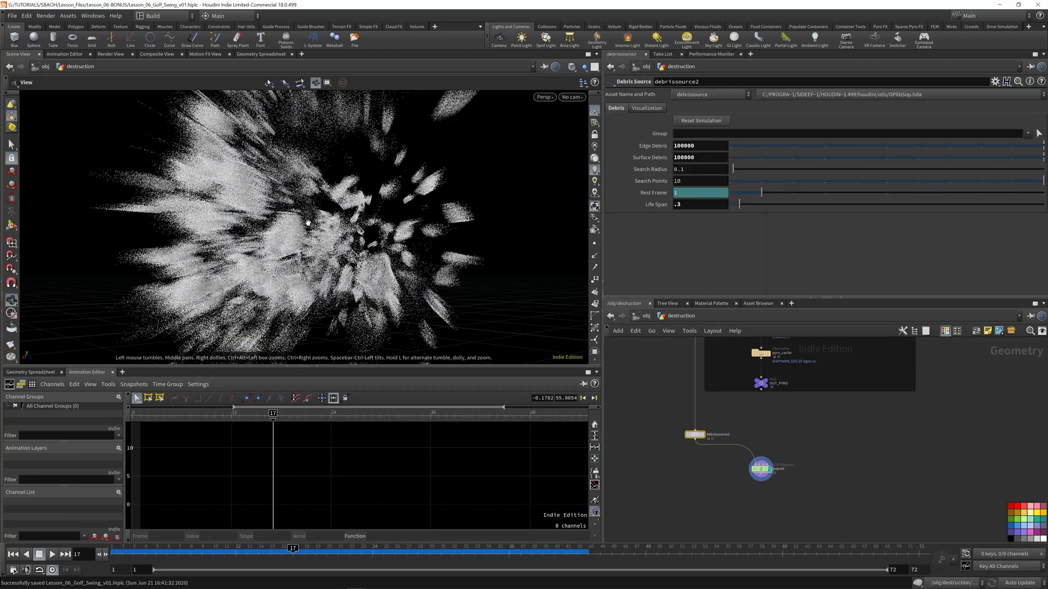
drag(308, 223, 336, 219)
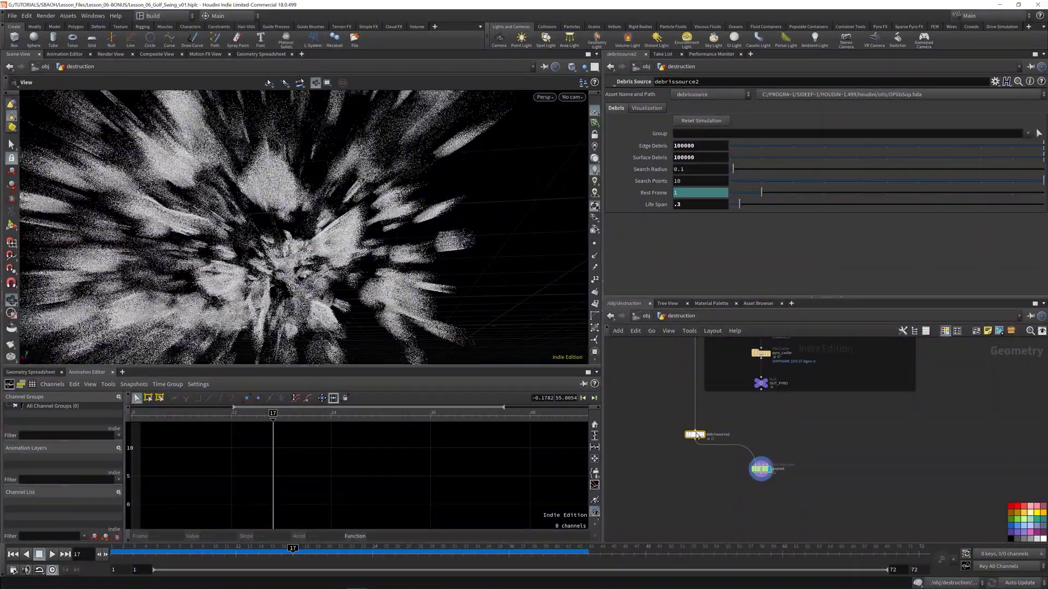
Move popnet down, insert an Attribute Noise node between debrissource2 and popnet, and display the noise node
drag(761, 471, 759, 486)
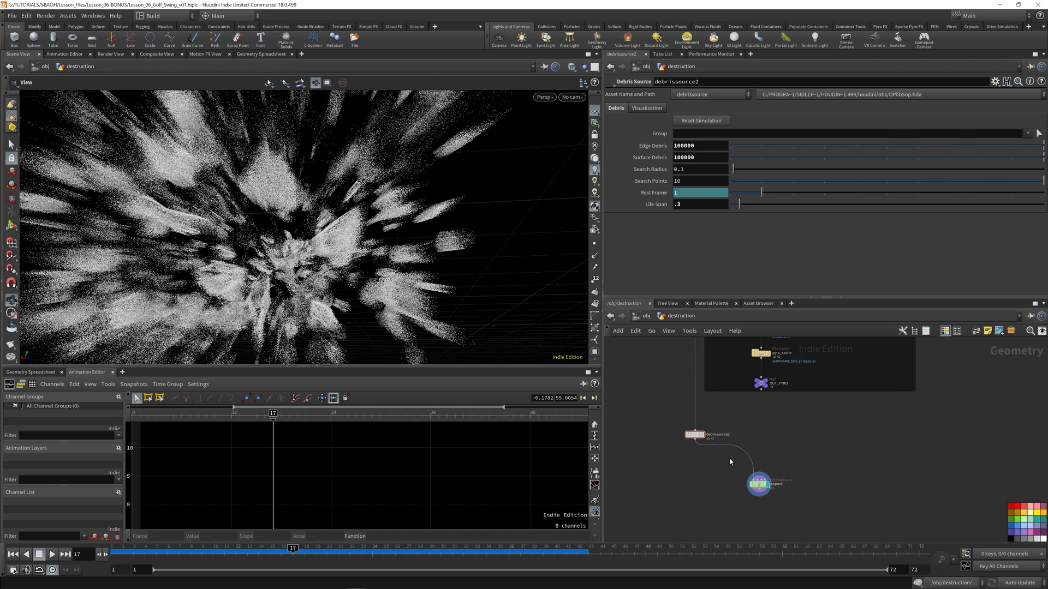
key(Tab)
text(attrib)
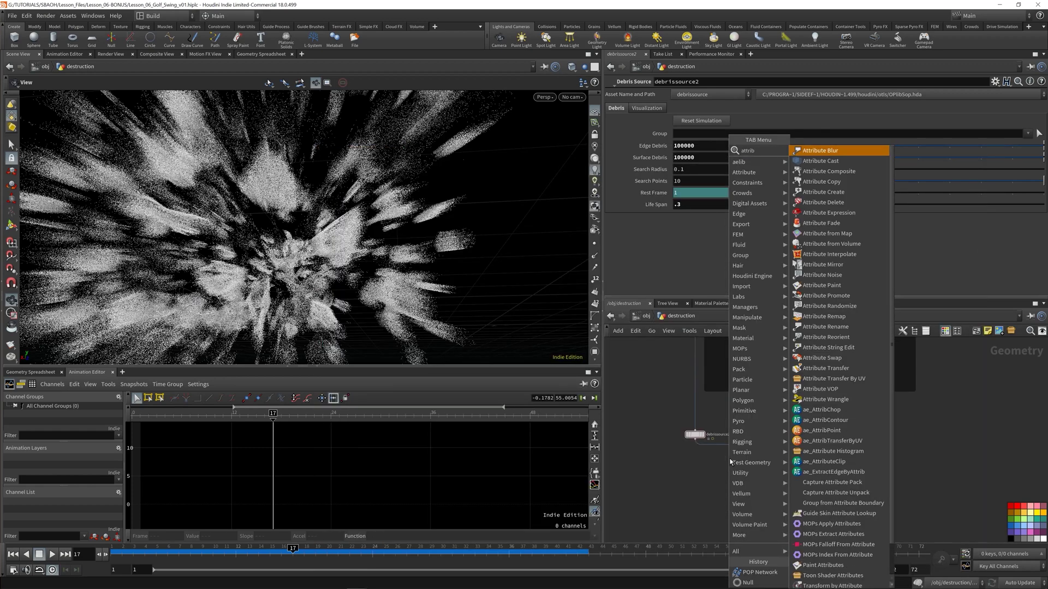
text(wrangle)
key(Return)
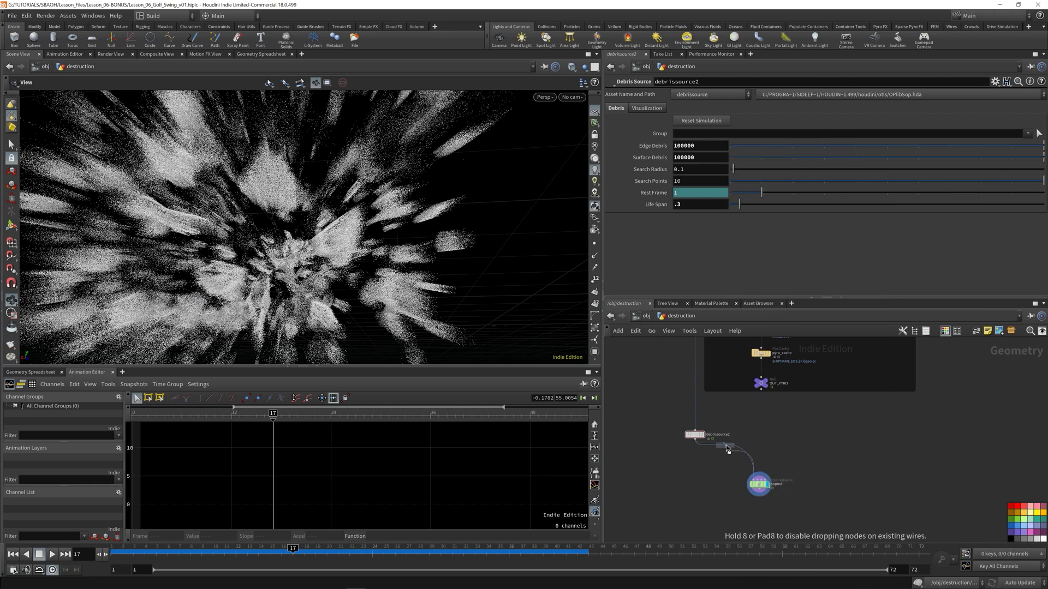
click(726, 448)
drag(726, 452, 692, 459)
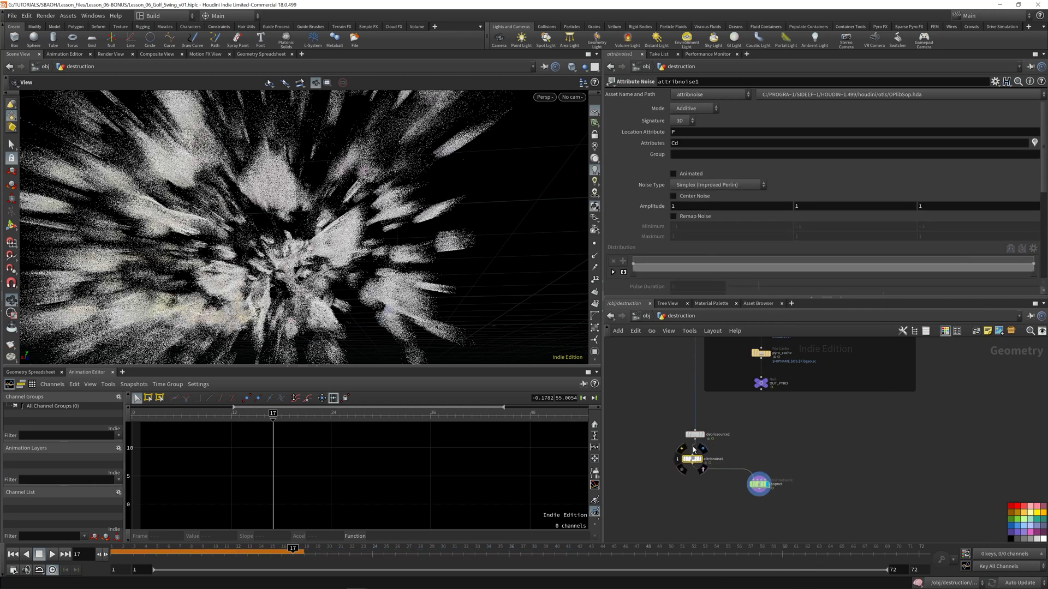
click(702, 449)
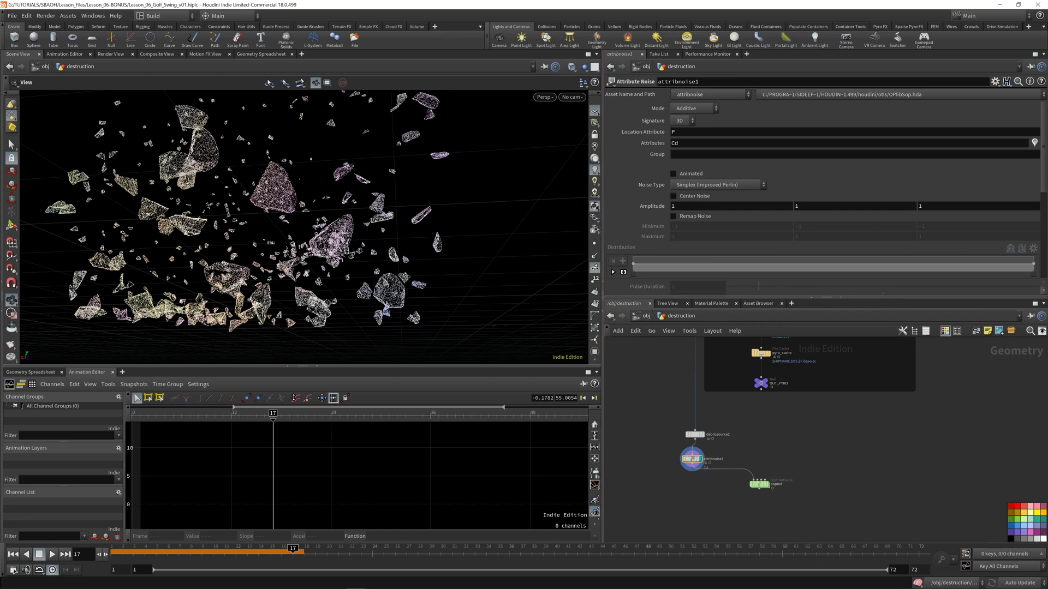
Show the point trails in the viewport and set the Attributes of attribnoise1 to v
click(594, 267)
drag(305, 237, 242, 239)
middle_drag(338, 229, 271, 197)
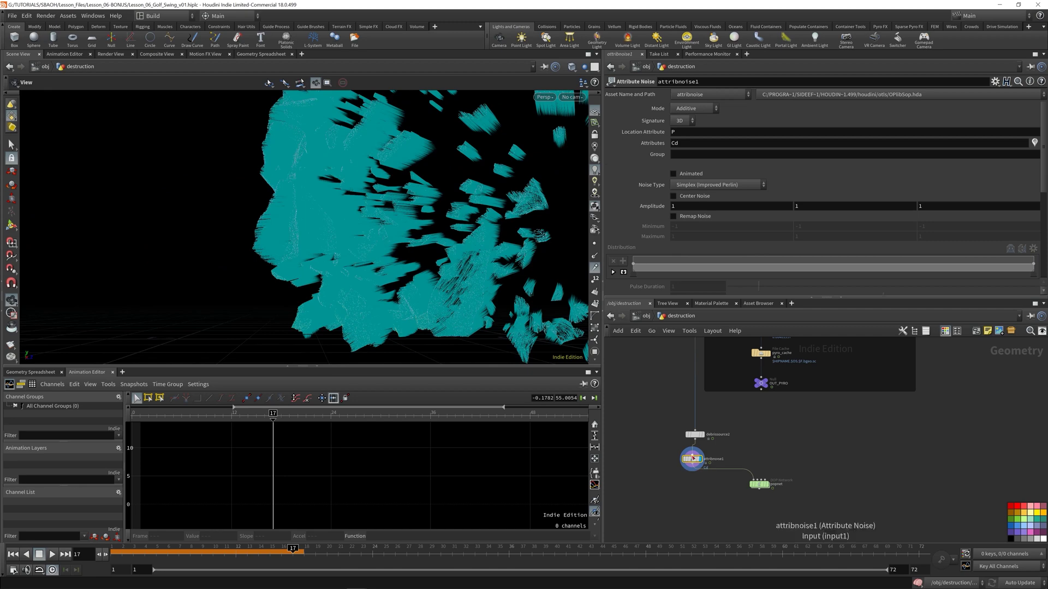
double_click(687, 144)
key(Return)
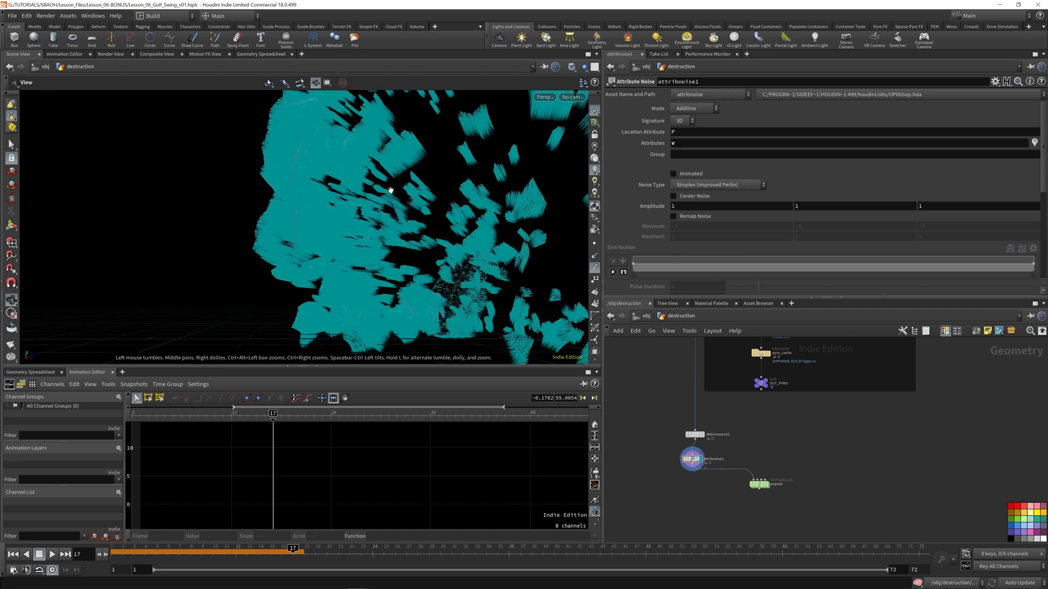
Enable Center Noise on attribnoise1 and increase its Amplitude while checking the velocity trails
drag(413, 140, 397, 188)
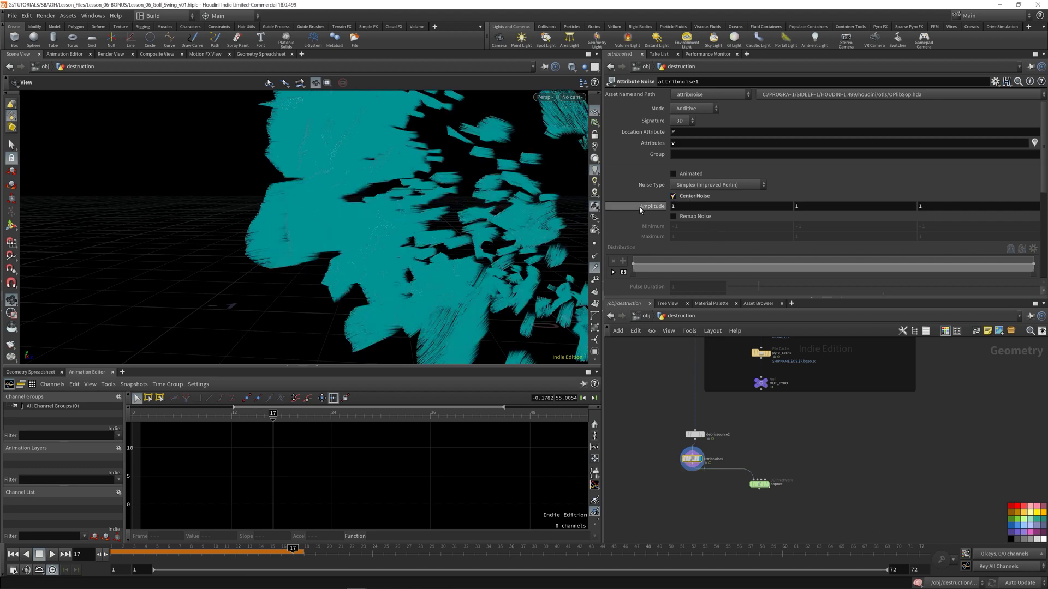
middle_drag(643, 213, 823, 206)
drag(342, 226, 387, 208)
Set the Element Size of attribnoise1 to 0.05 and save the scene
scroll(637, 231, down, 2)
scroll(637, 231, down, 3)
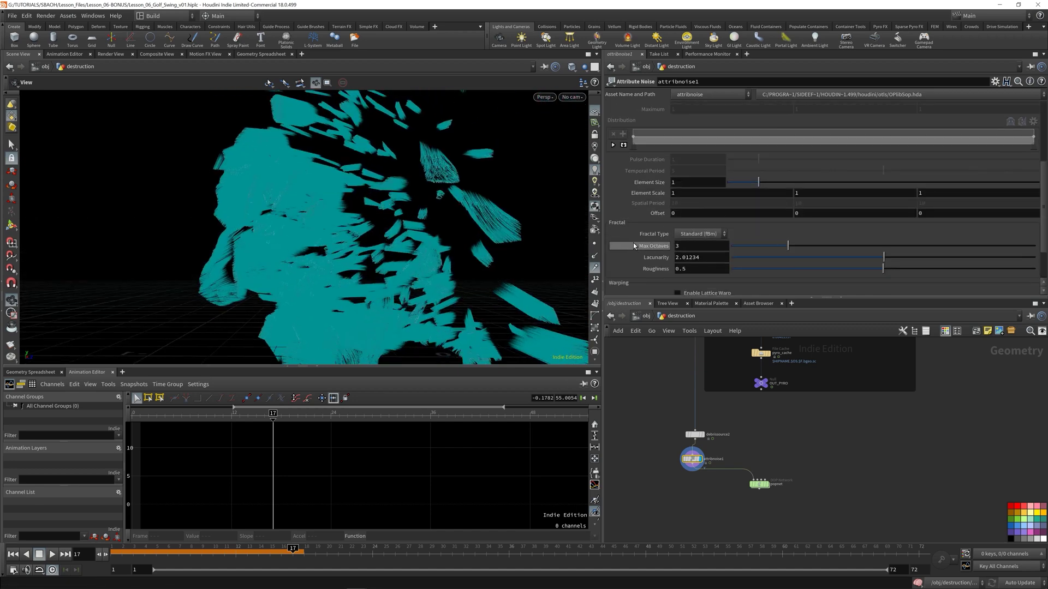
drag(746, 190, 731, 193)
drag(729, 190, 730, 192)
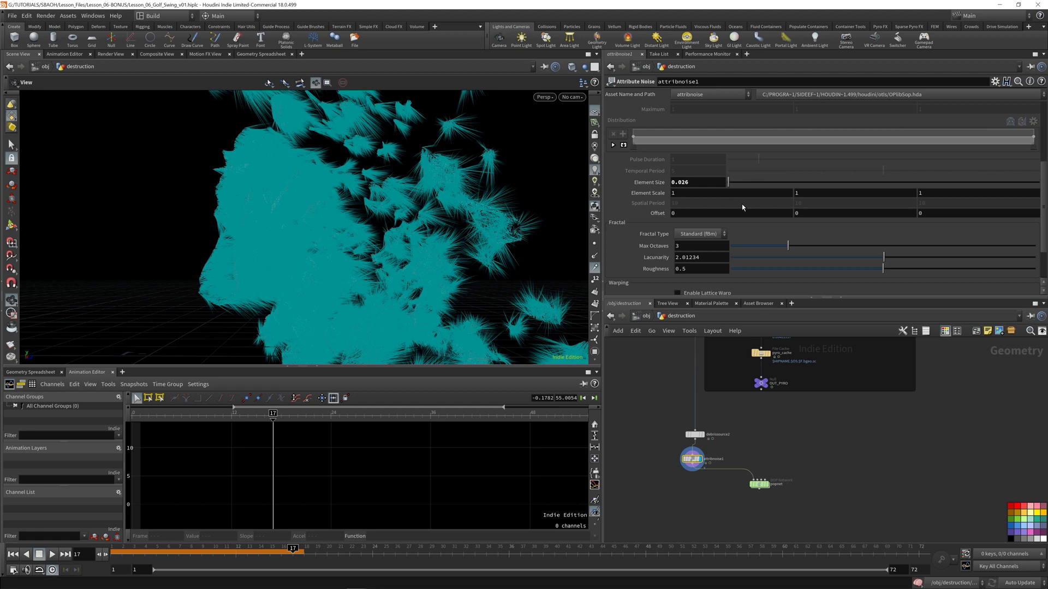
double_click(686, 182)
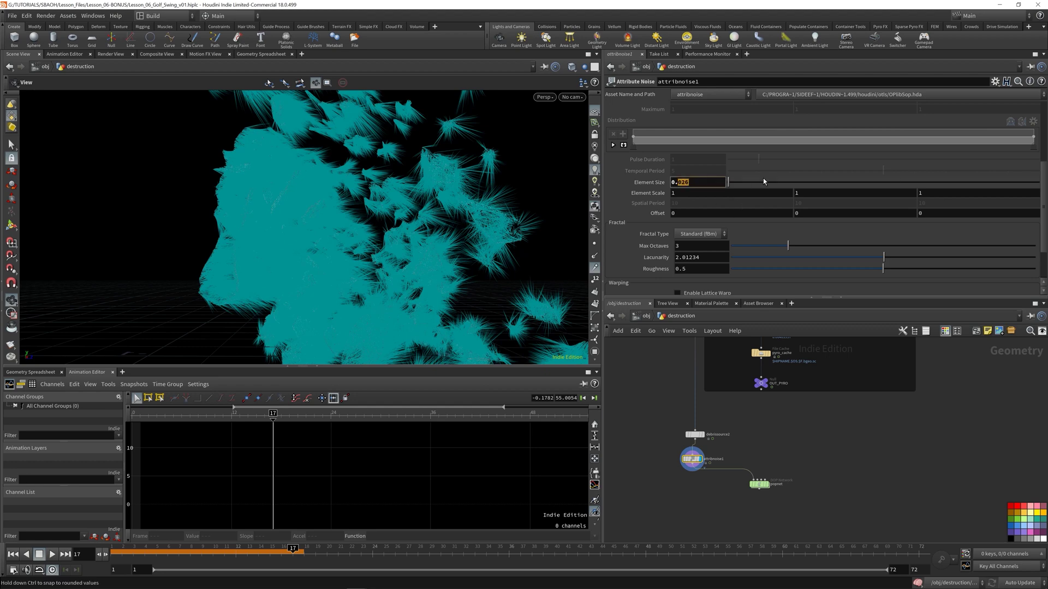
text(05)
key(Return)
drag(344, 218, 503, 206)
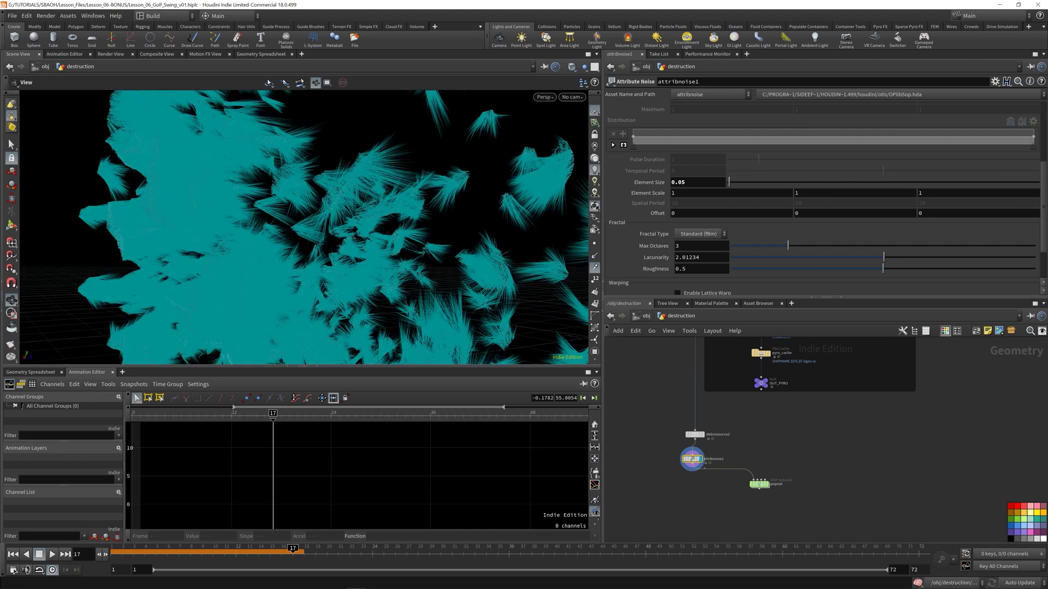
key(ctrl+s)
Display and select popnet, and turn off the point trails in the viewport
click(758, 484)
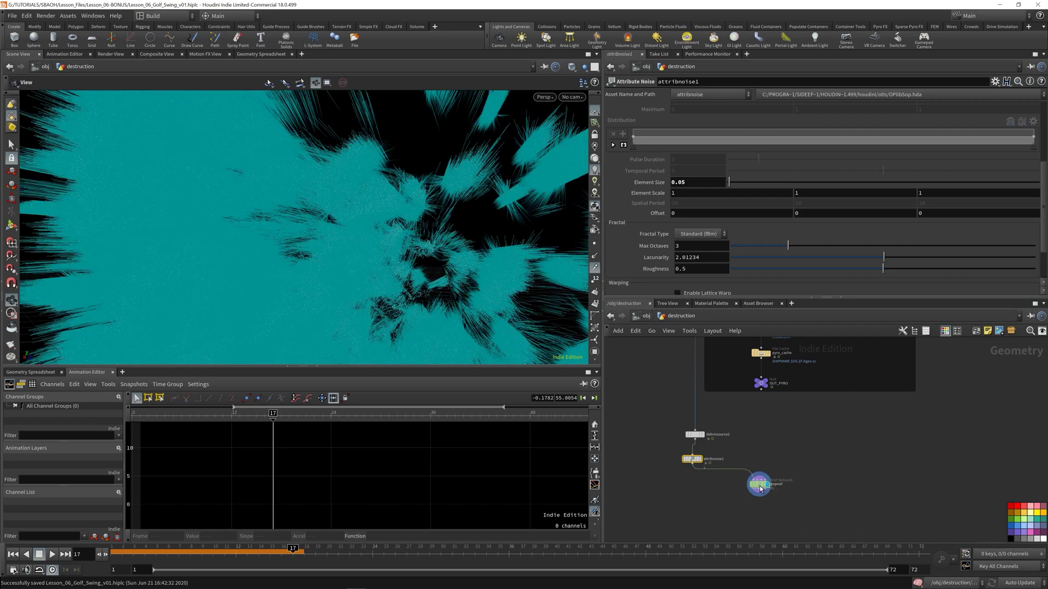
click(594, 268)
drag(167, 277, 338, 225)
scroll(339, 224, down, 3)
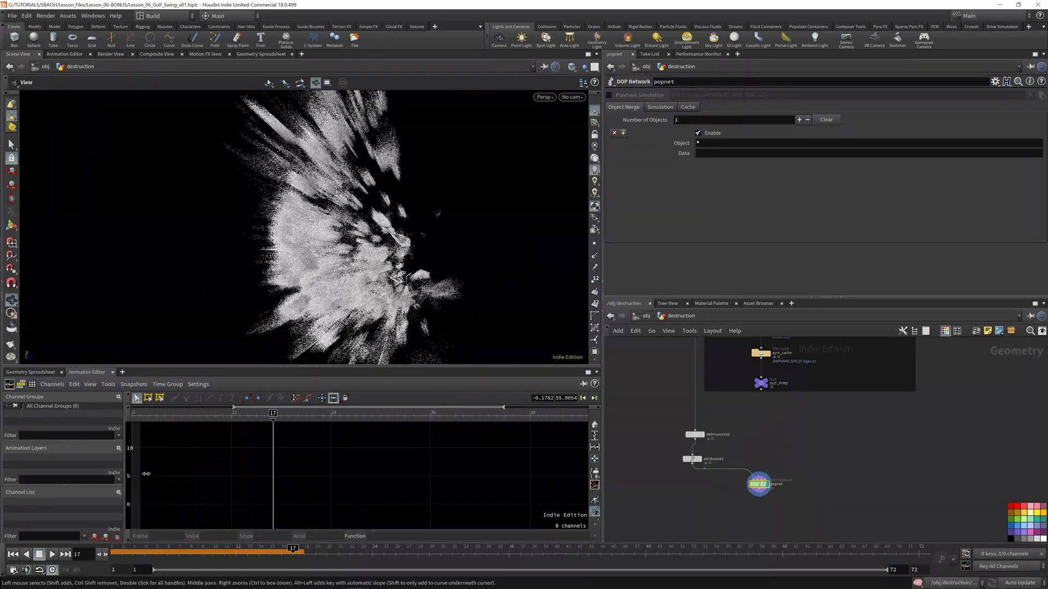
Replay the simulation from frame 1, stop at frame 19 and inspect the particle cloud from several angles
click(12, 555)
click(51, 555)
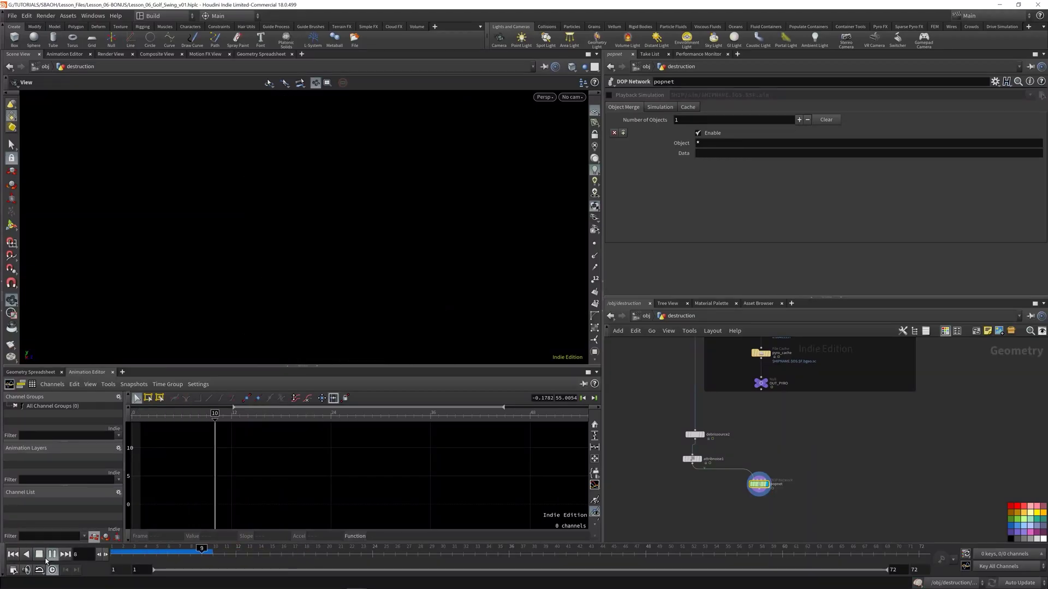
click(51, 554)
drag(218, 262, 458, 260)
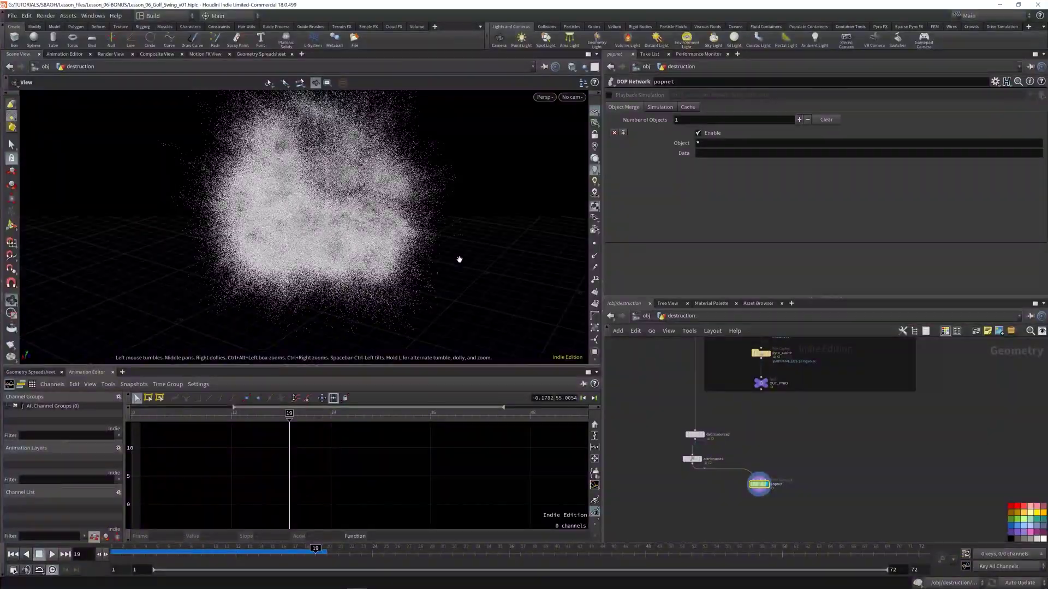
drag(351, 233, 482, 234)
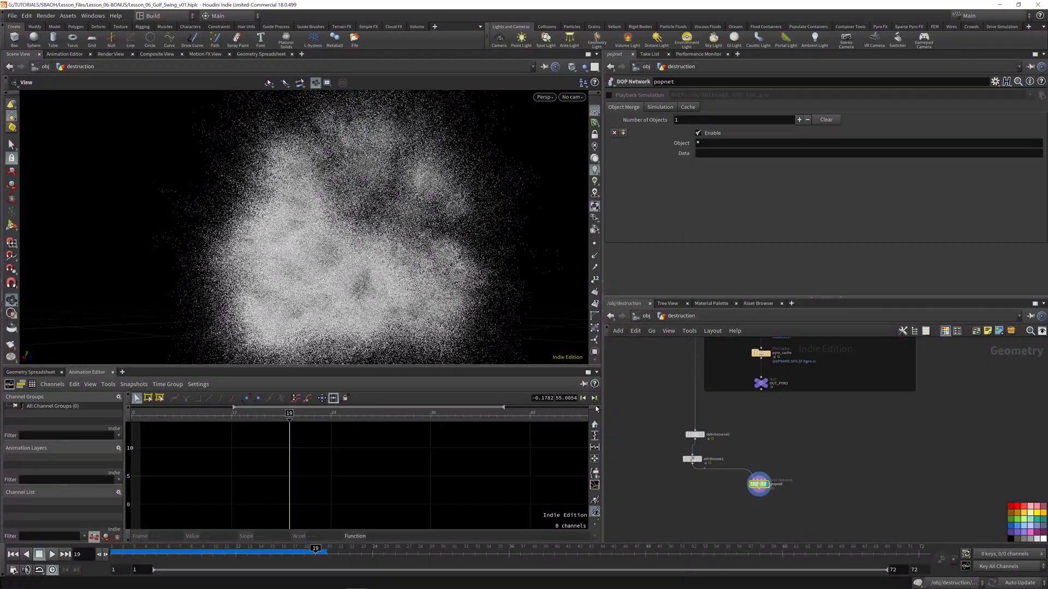
Look inside popnet at the source_first_input settings and return to the destruction network
double_click(759, 487)
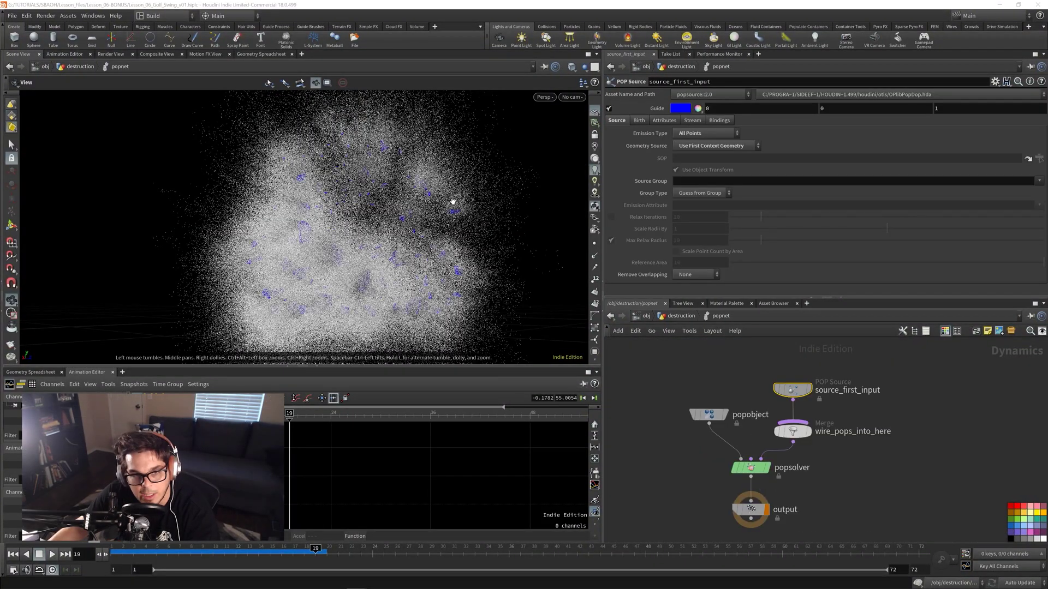
drag(453, 202, 355, 232)
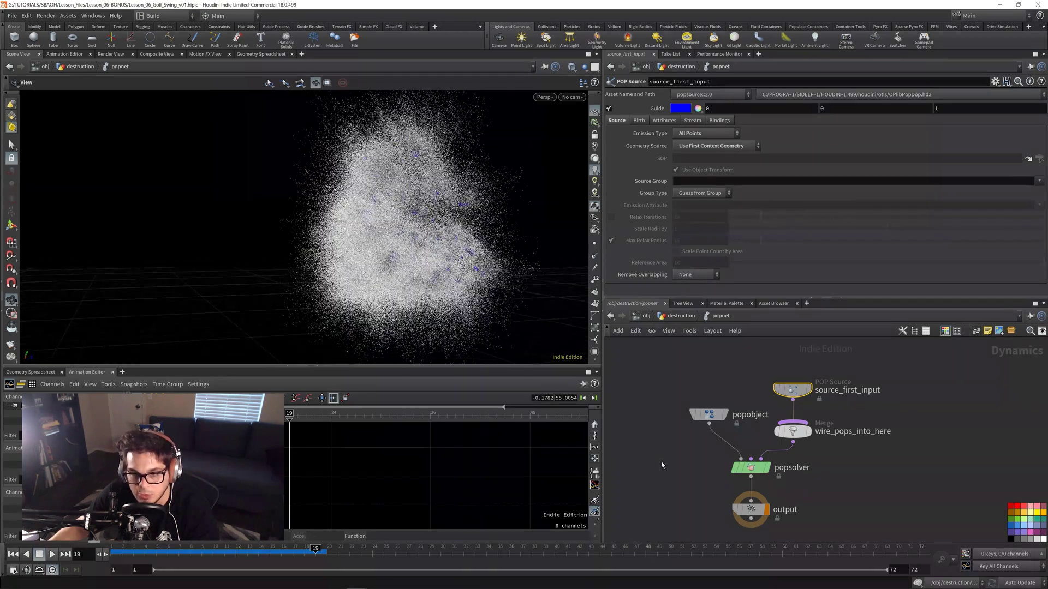
click(693, 315)
Move popnet further down and align attribnoise1 directly beneath debrissource2
drag(763, 487, 764, 509)
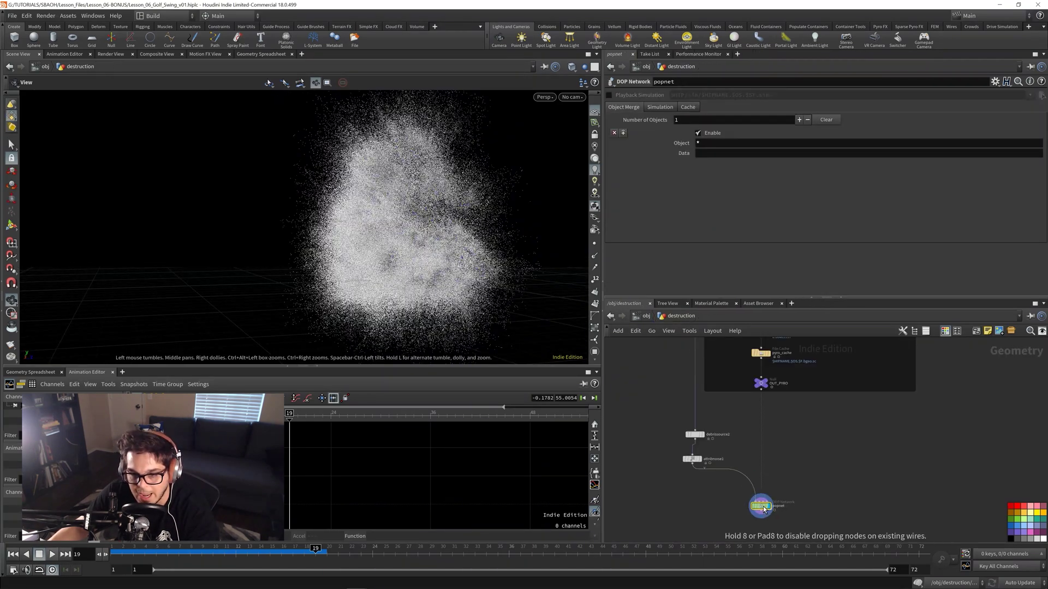
drag(692, 462, 695, 458)
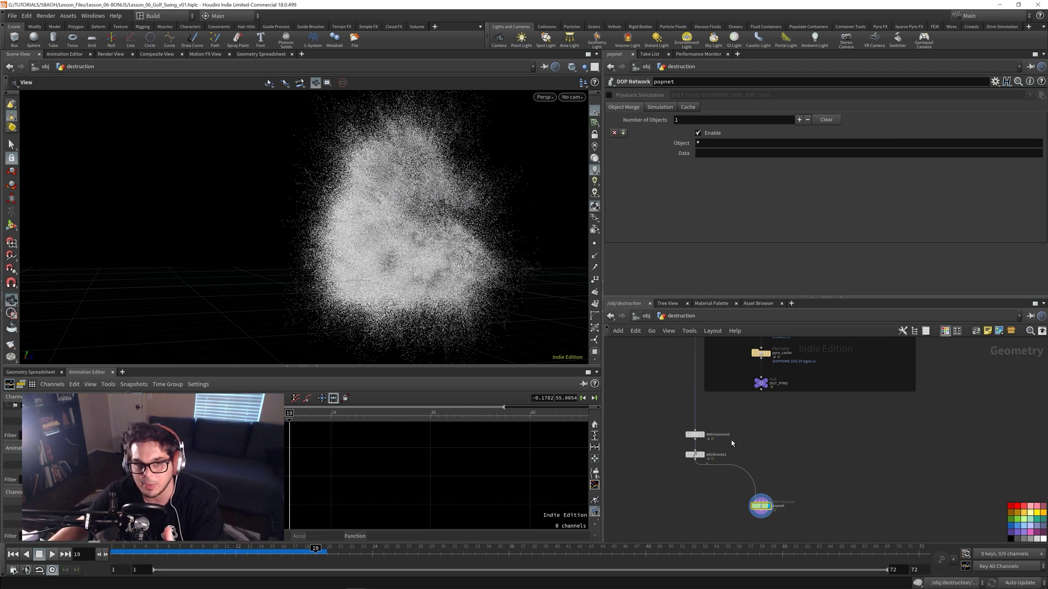
right_drag(433, 282, 475, 153)
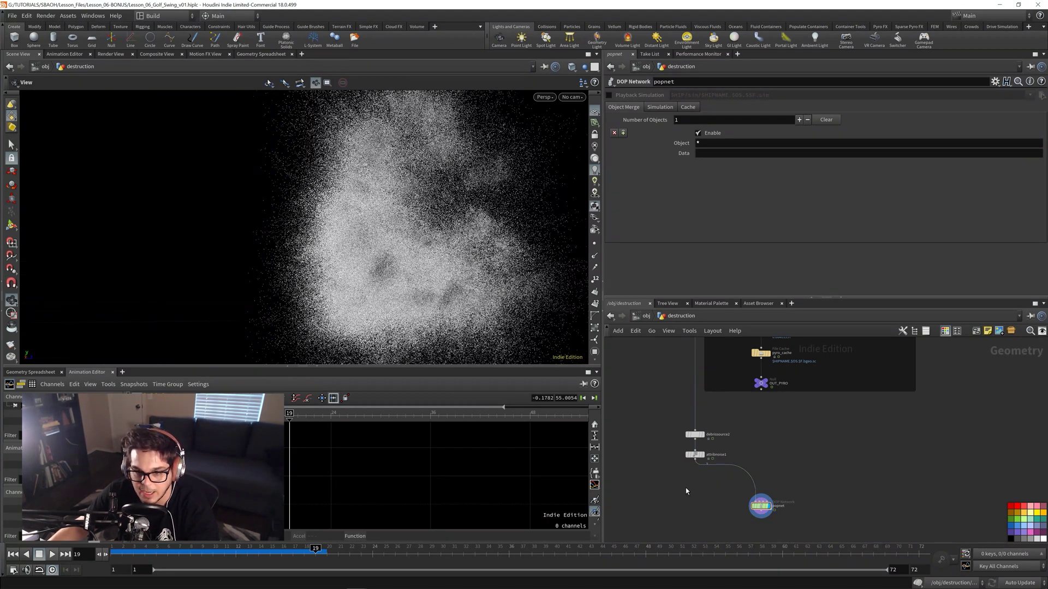
Add an Attribute Wrangle between attribnoise1 and popnet, align it beneath attribnoise1 and display it
key(Tab)
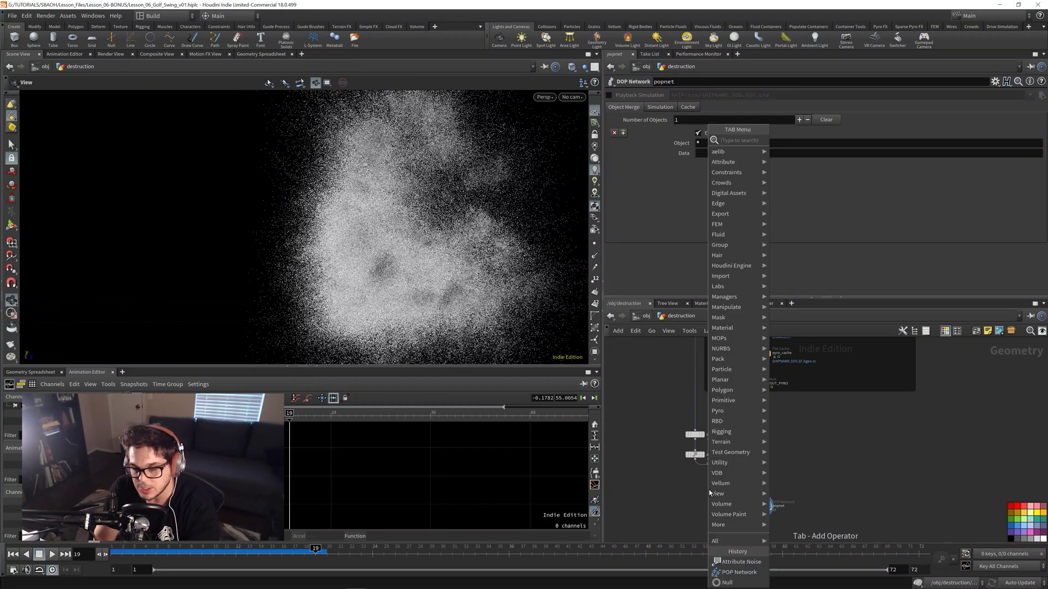
text(attributew)
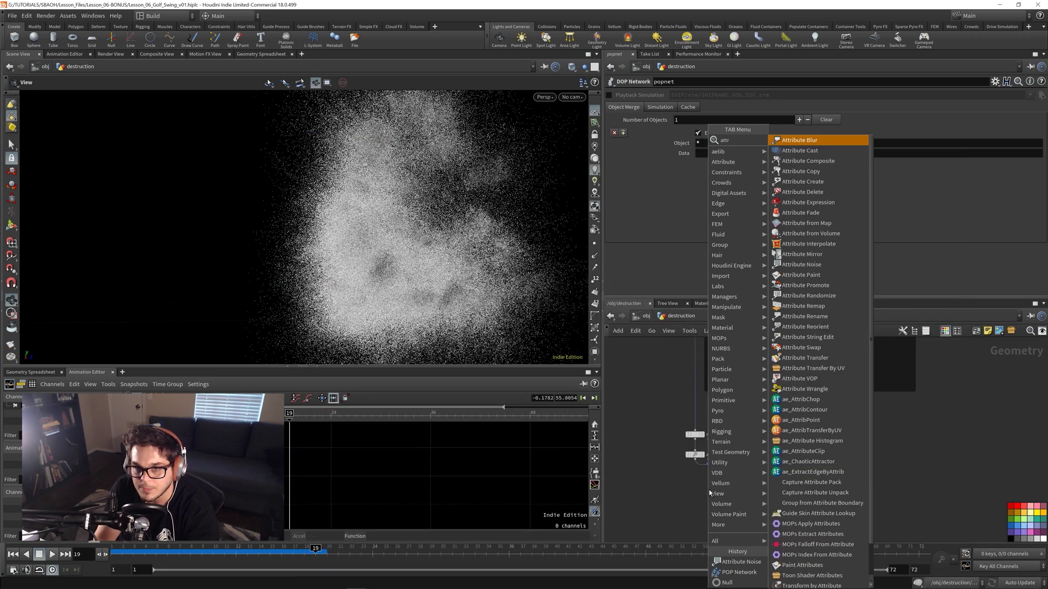
key(Return)
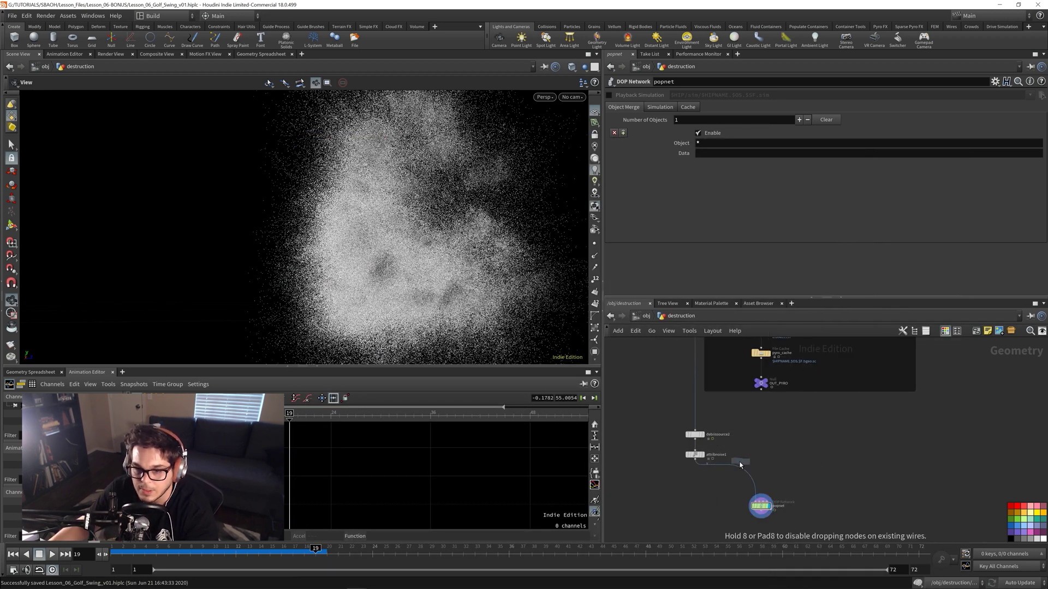
click(719, 469)
drag(720, 470, 706, 478)
click(704, 478)
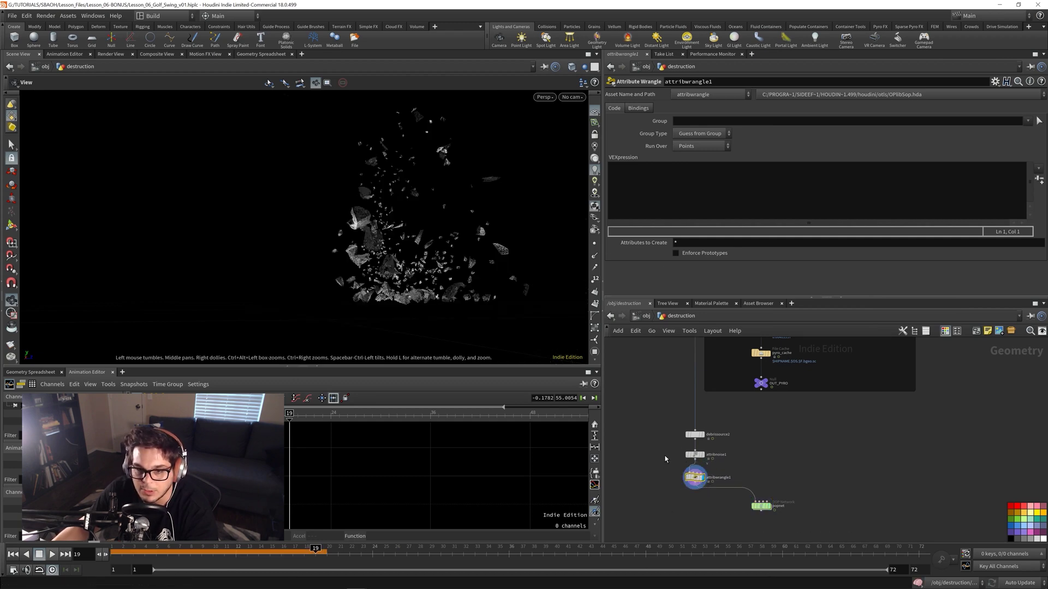
key(Up)
key(Down)
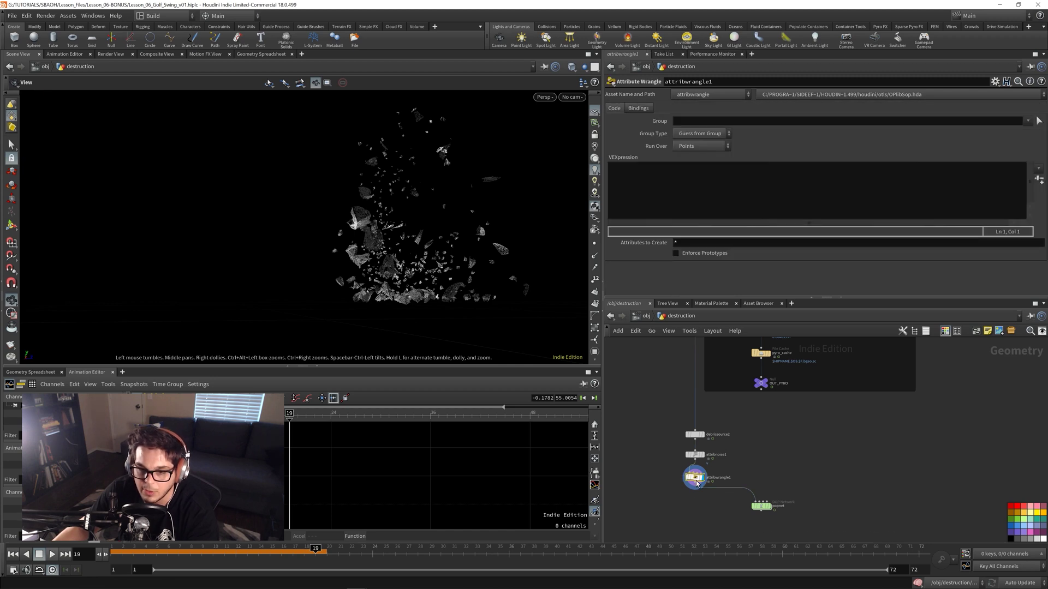
click(686, 197)
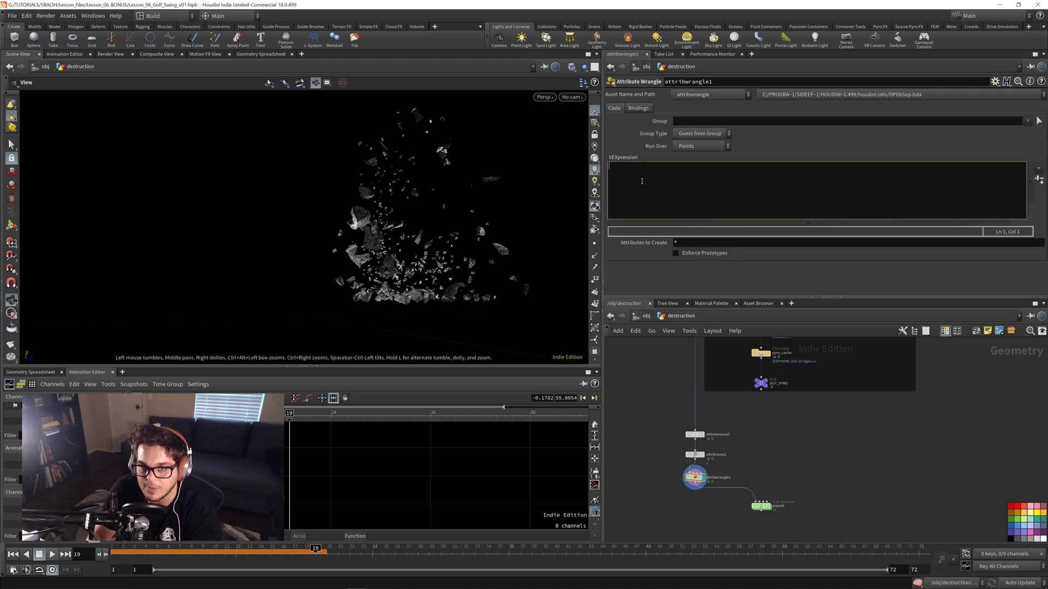
text(@v)
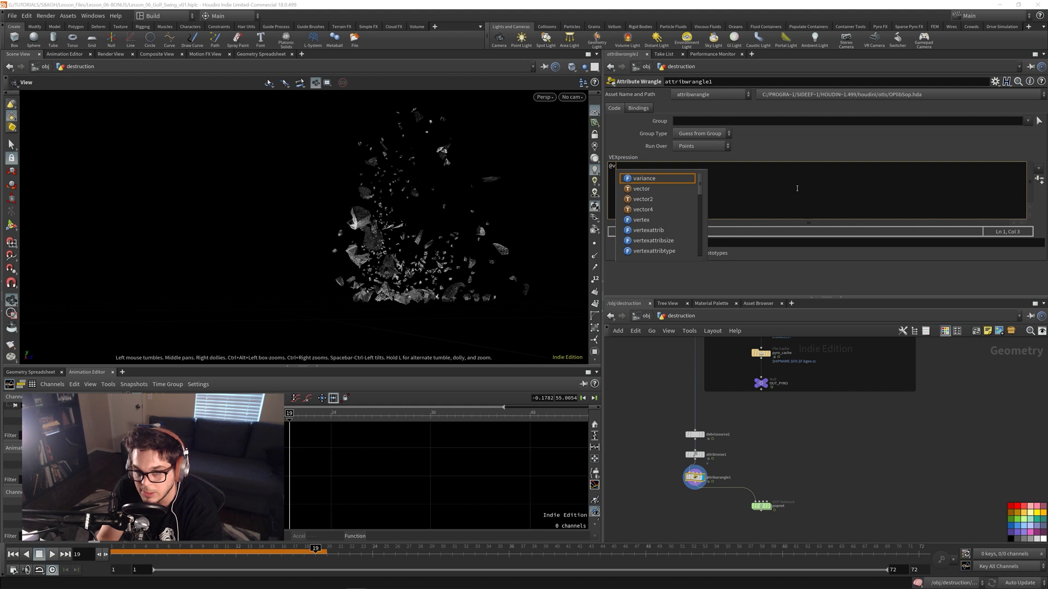
text( *= )
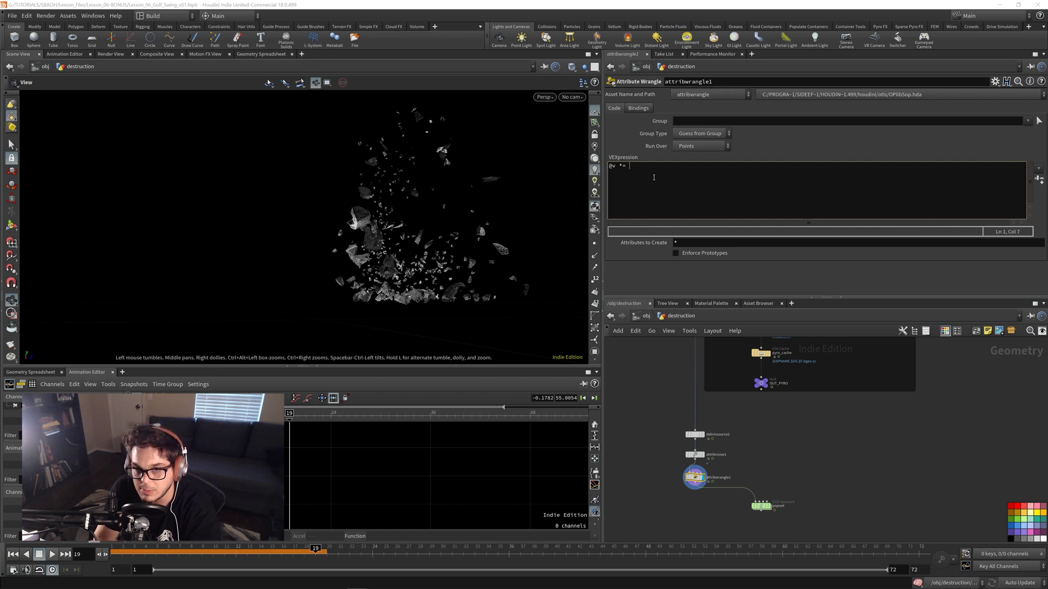
text(chr)
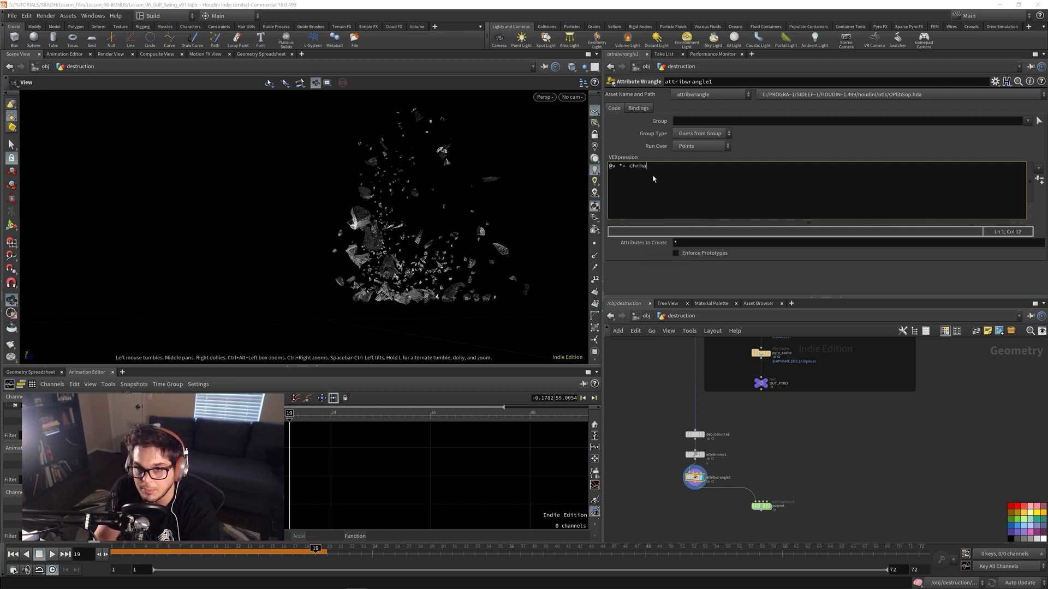
text(amp())
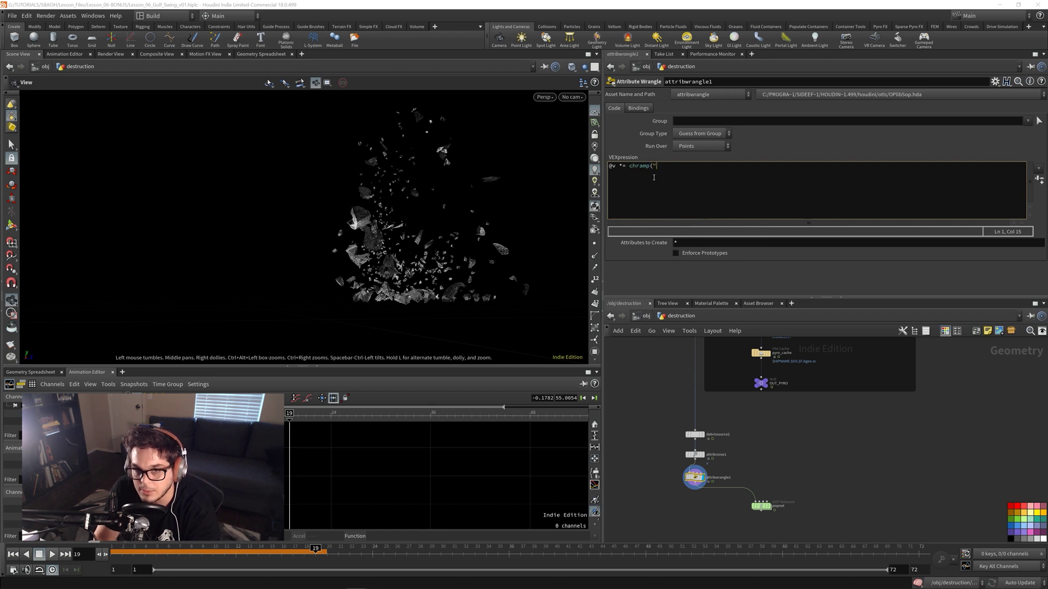
text("ramp", @)
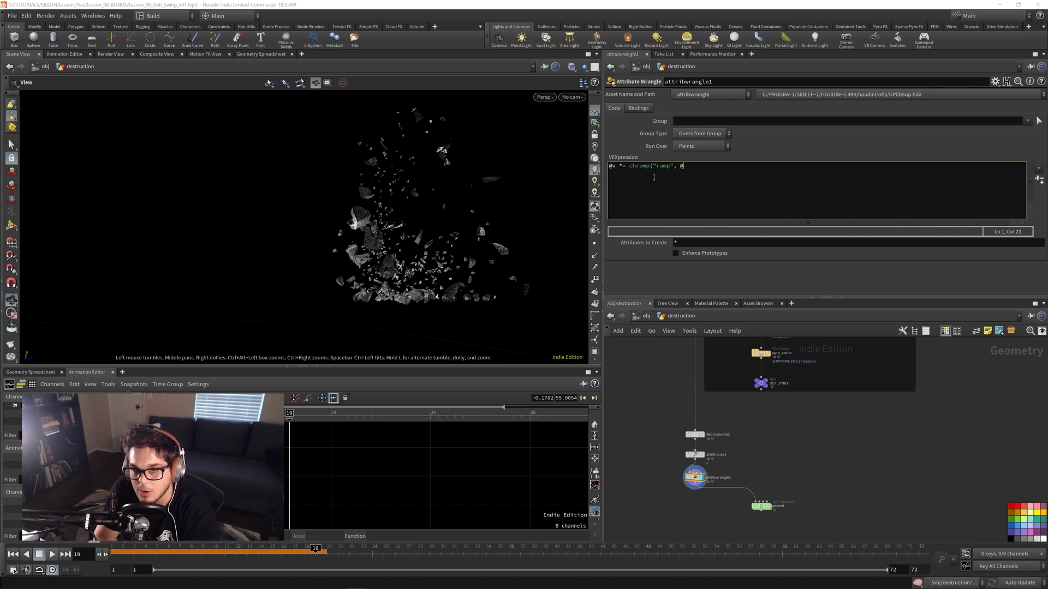
key(BackSpace)
text(rand()
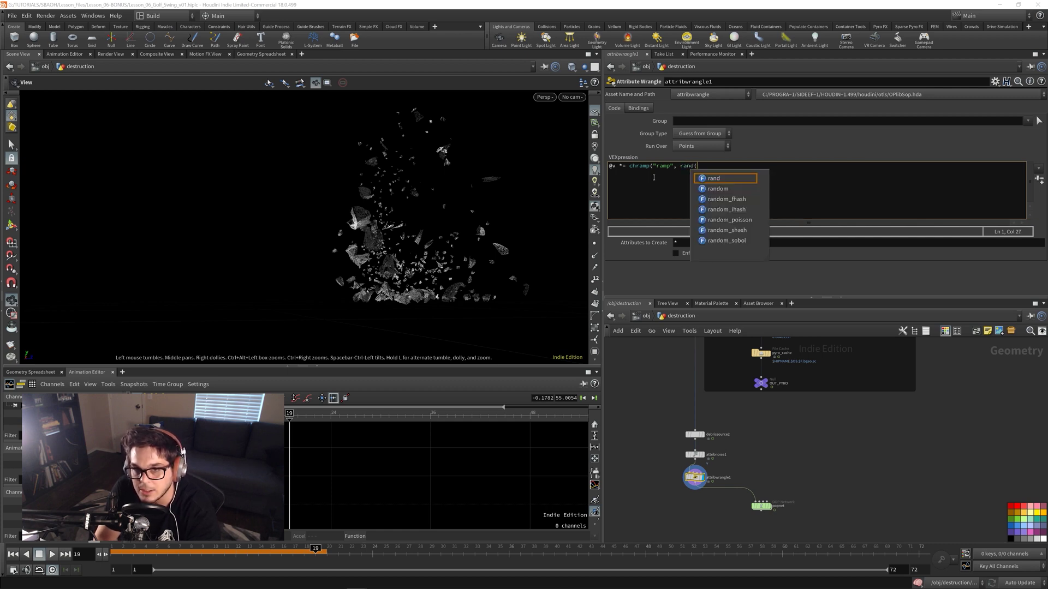
text(@ptnum));)
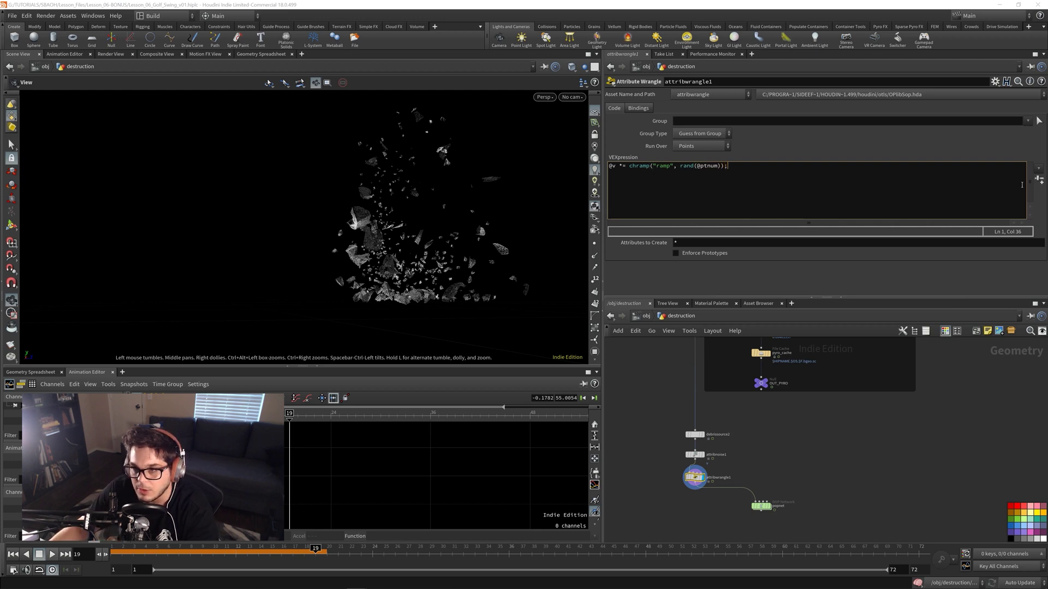
Create the ramp parameter from the wrangle's expression and enlarge the parameter area to show all its controls
click(1039, 180)
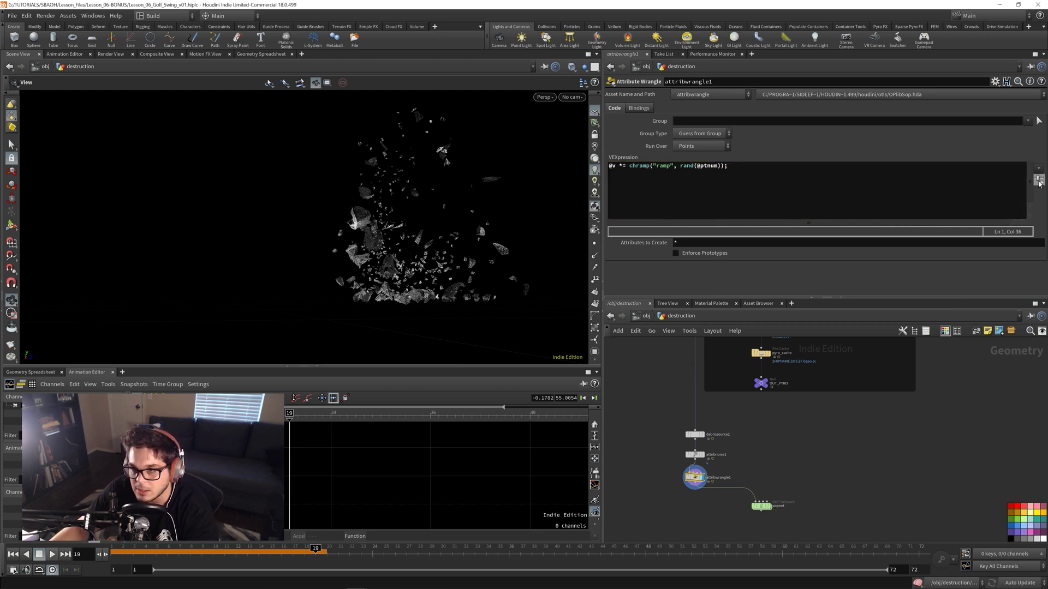
click(648, 165)
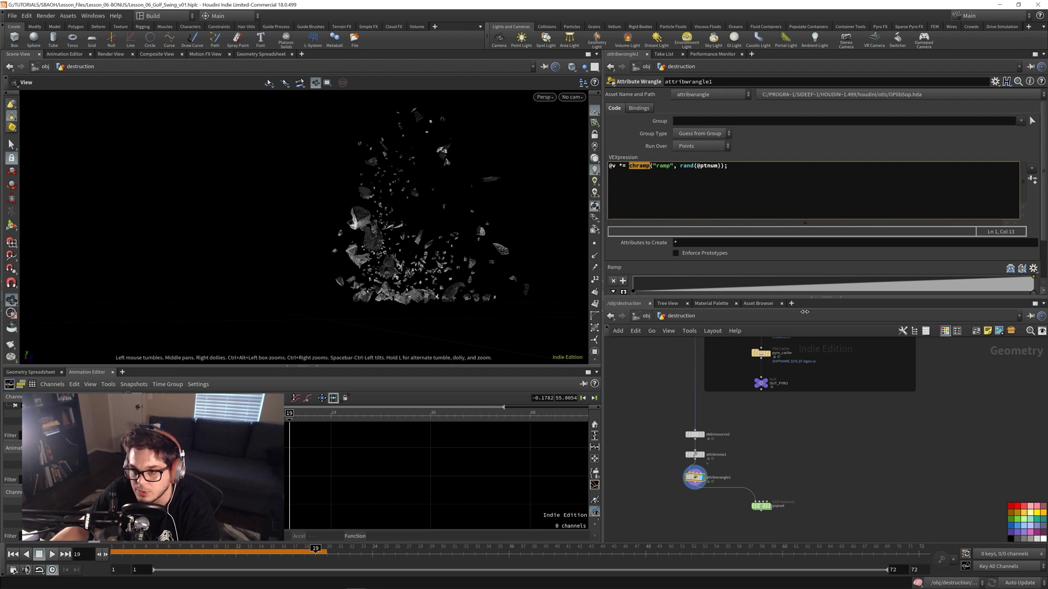
drag(862, 297, 847, 382)
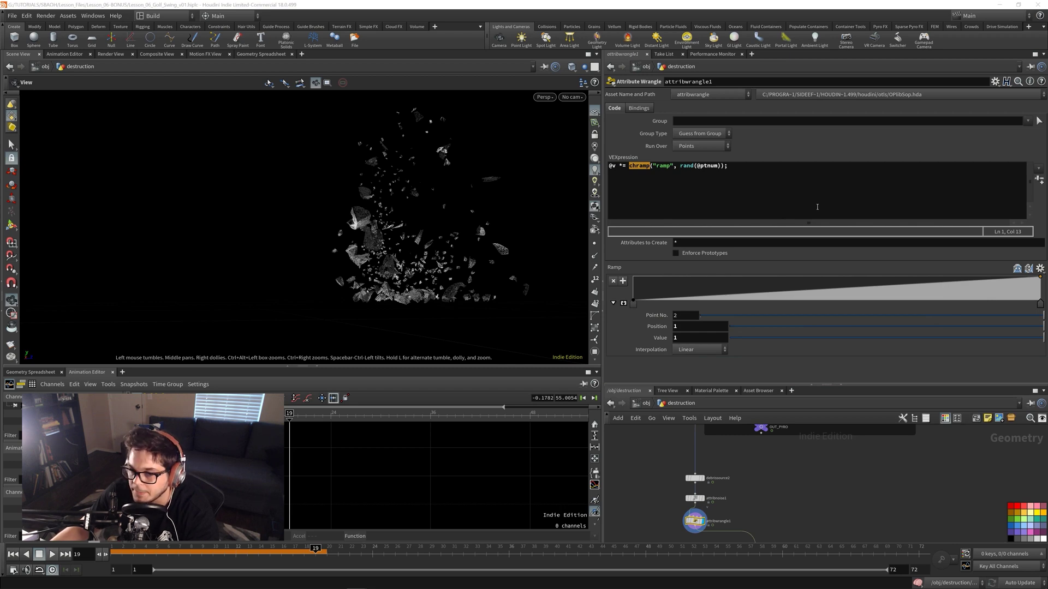
Show the point trails and compare the debris velocities with attribwrangle1 bypassed and active
drag(429, 268, 319, 255)
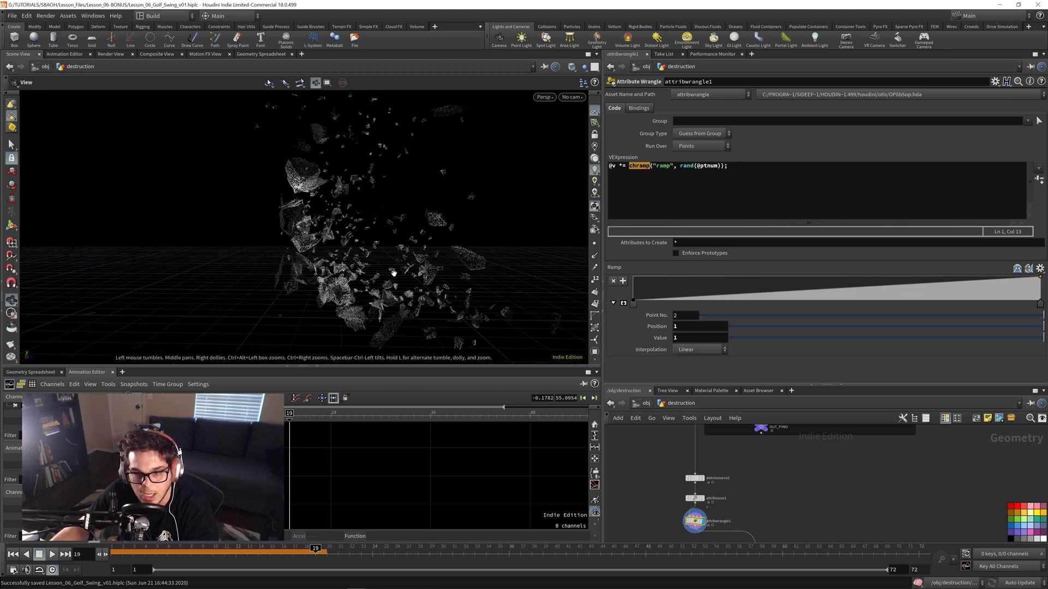
drag(393, 272, 430, 252)
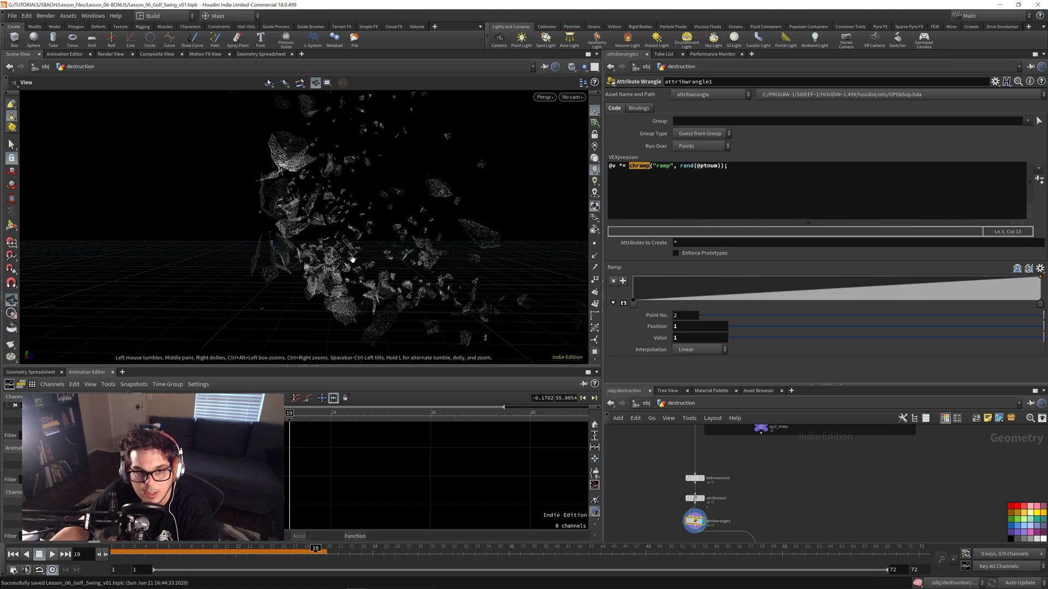
click(596, 268)
mouse_move(418, 205)
mouse_down()
mouse_move(435, 206)
mouse_move(464, 251)
mouse_up()
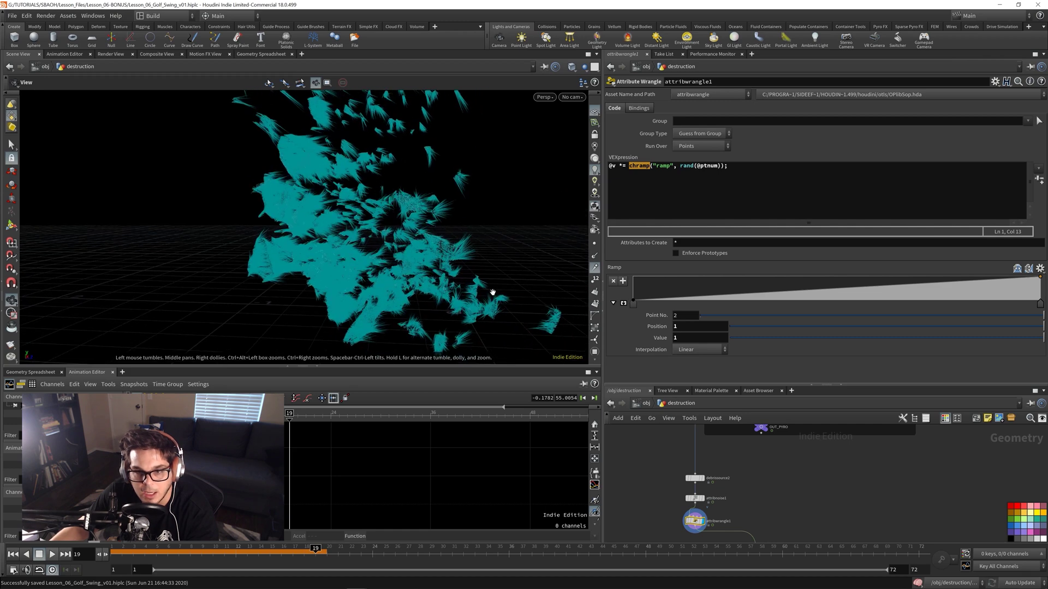
click(687, 519)
right_drag(350, 185, 410, 167)
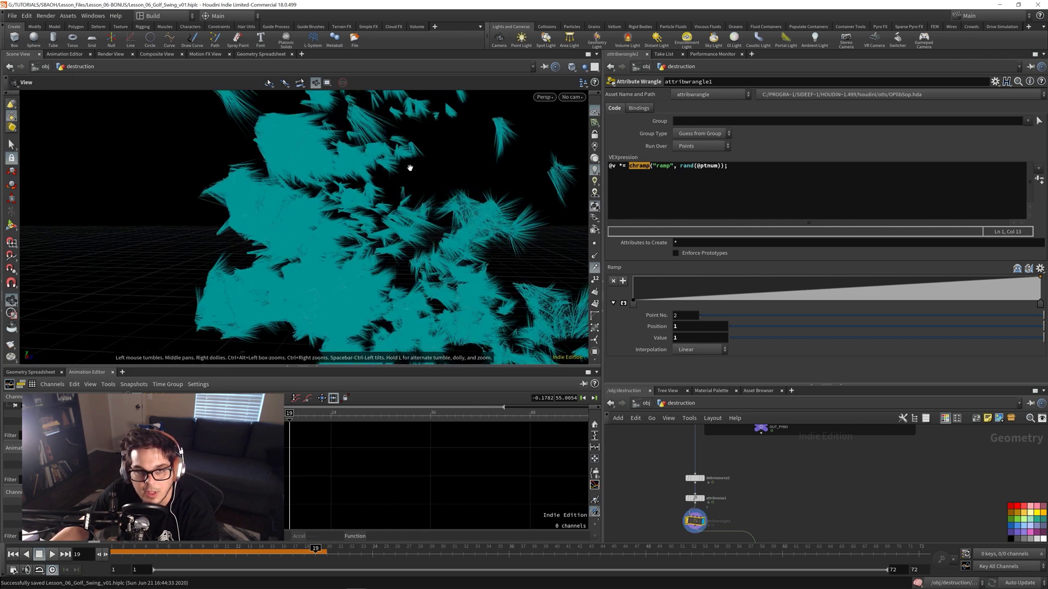
scroll(529, 220, up, 4)
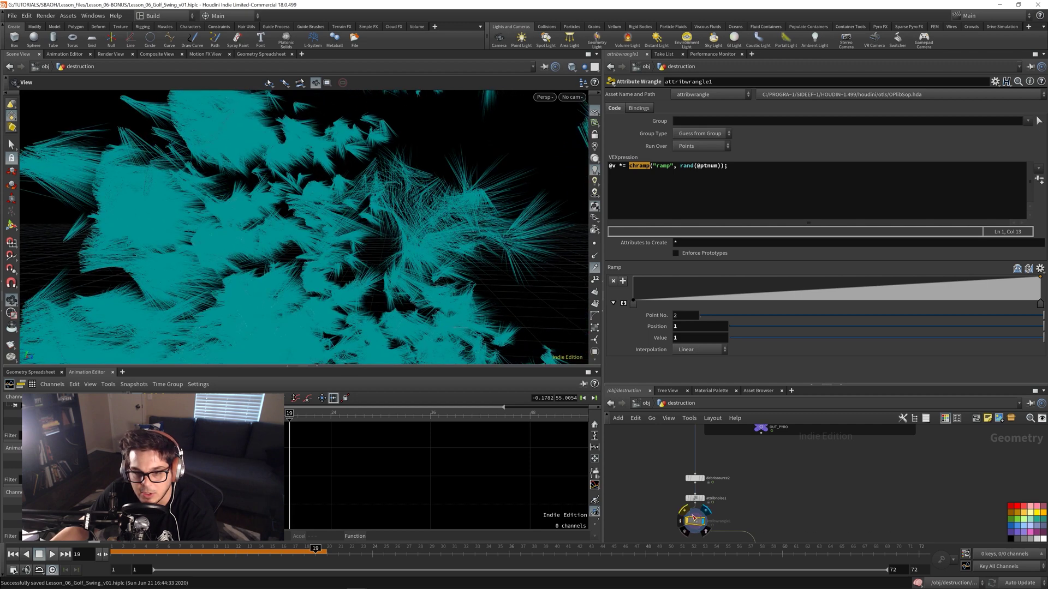
click(685, 511)
right_drag(501, 242, 442, 241)
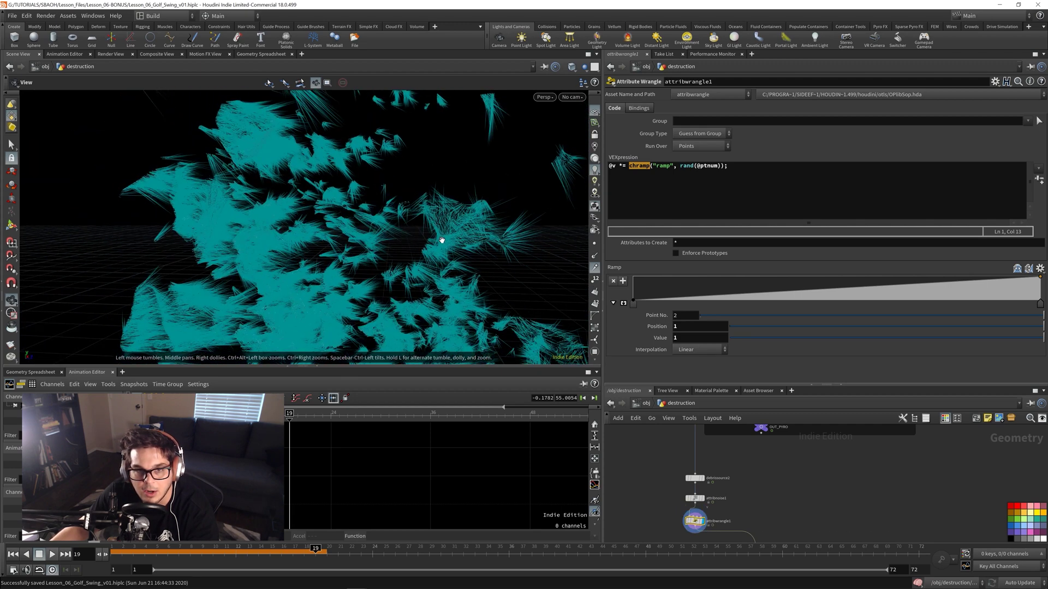
Add a point to the velocity ramp at position 0.69571 with value 0.209302, and check the trails
drag(442, 241, 510, 258)
drag(1039, 278, 916, 296)
drag(415, 268, 344, 243)
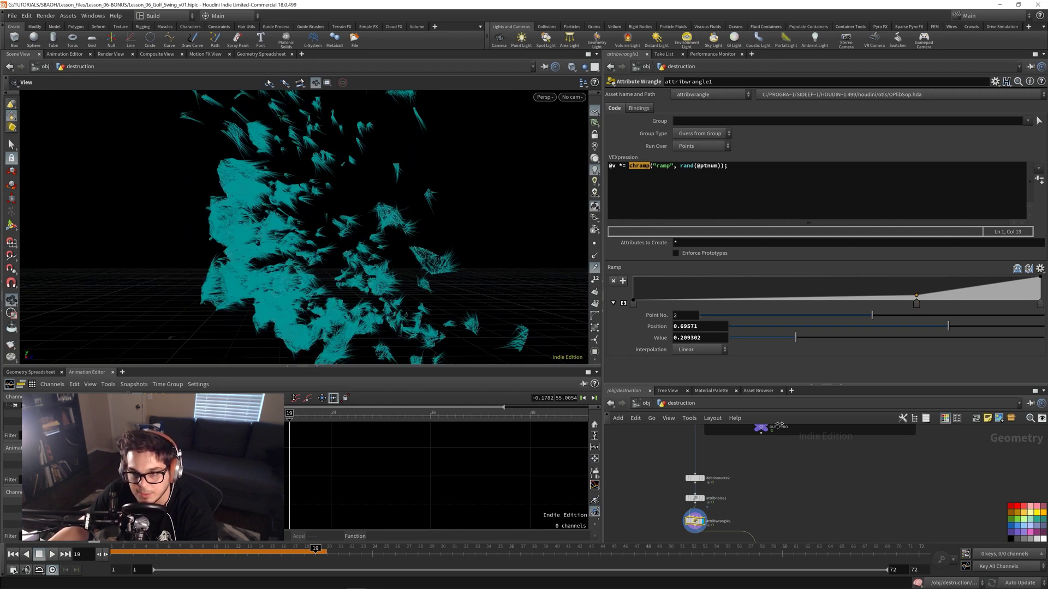
Display popnet and run the simulation from frame 1, stopping at frame 18
middle_drag(828, 512, 813, 451)
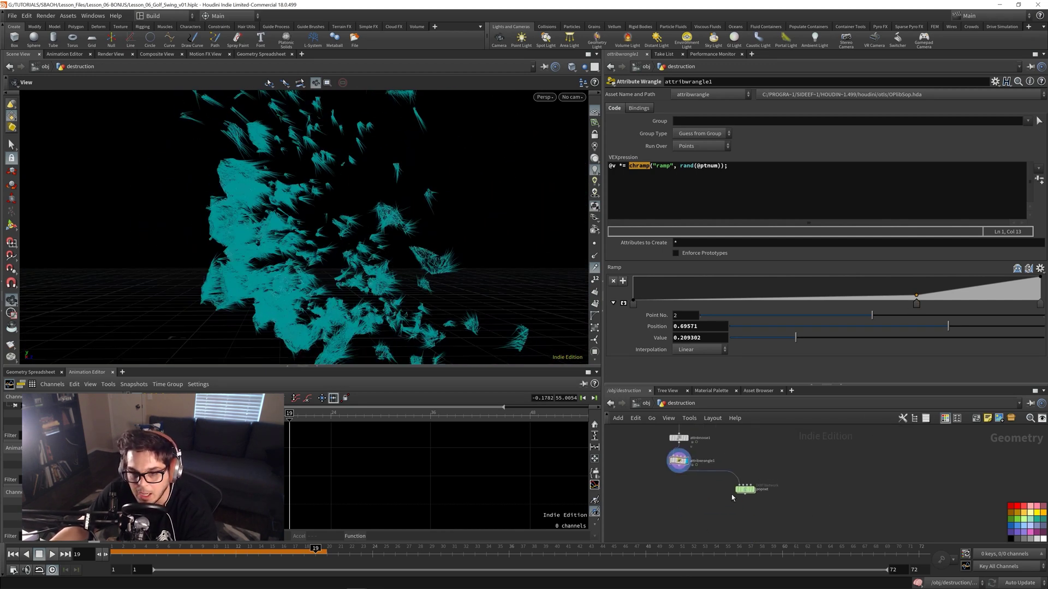
click(13, 554)
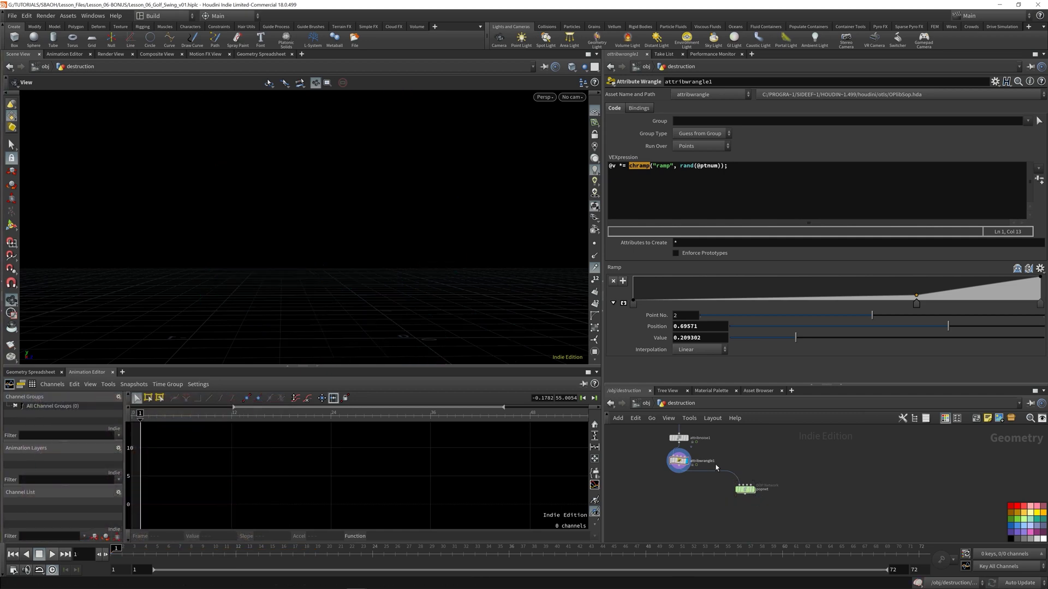
click(752, 490)
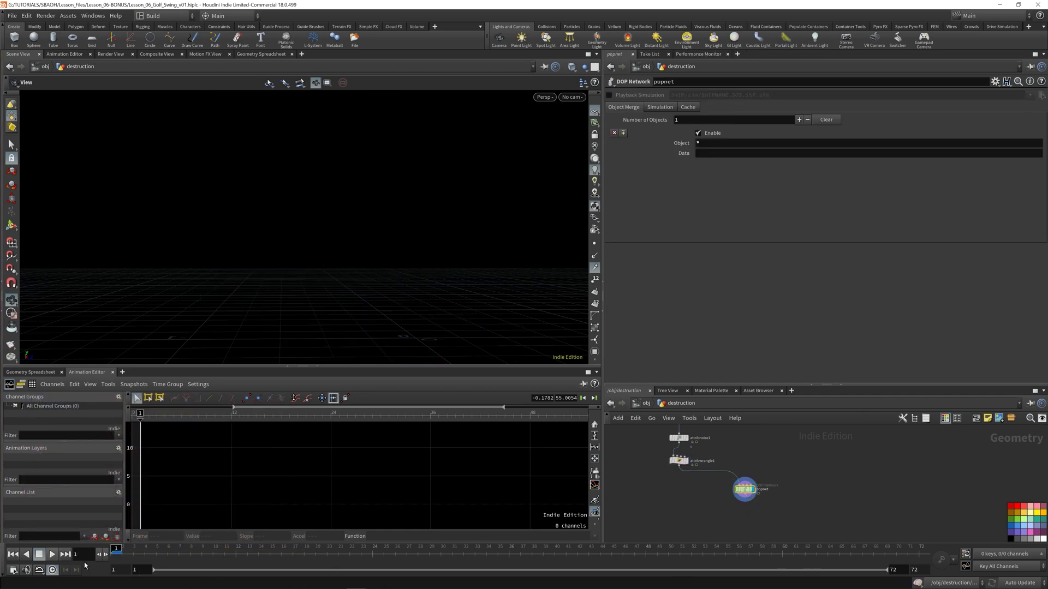
click(52, 554)
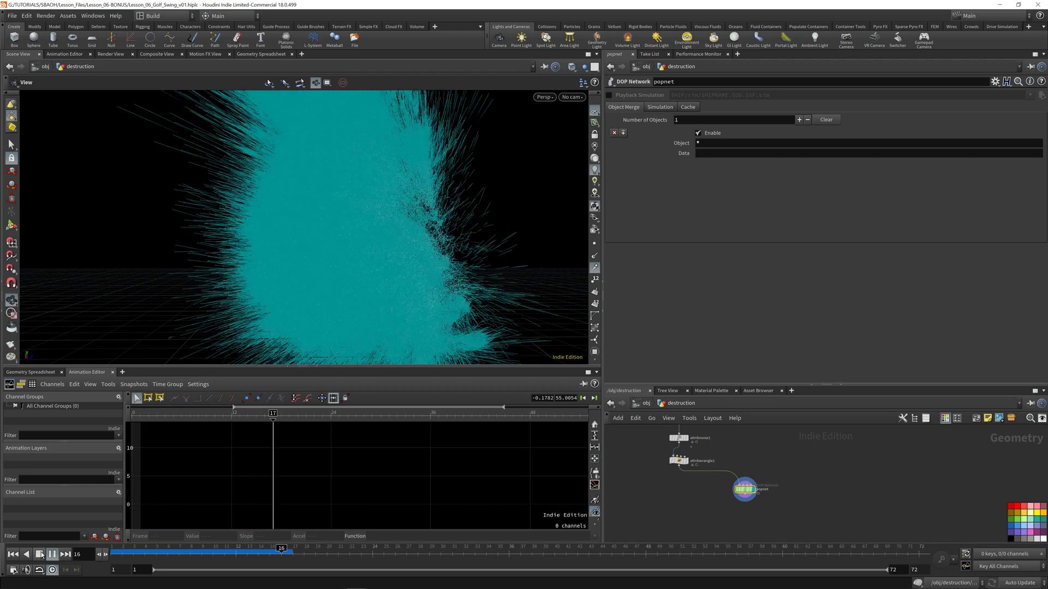
click(39, 553)
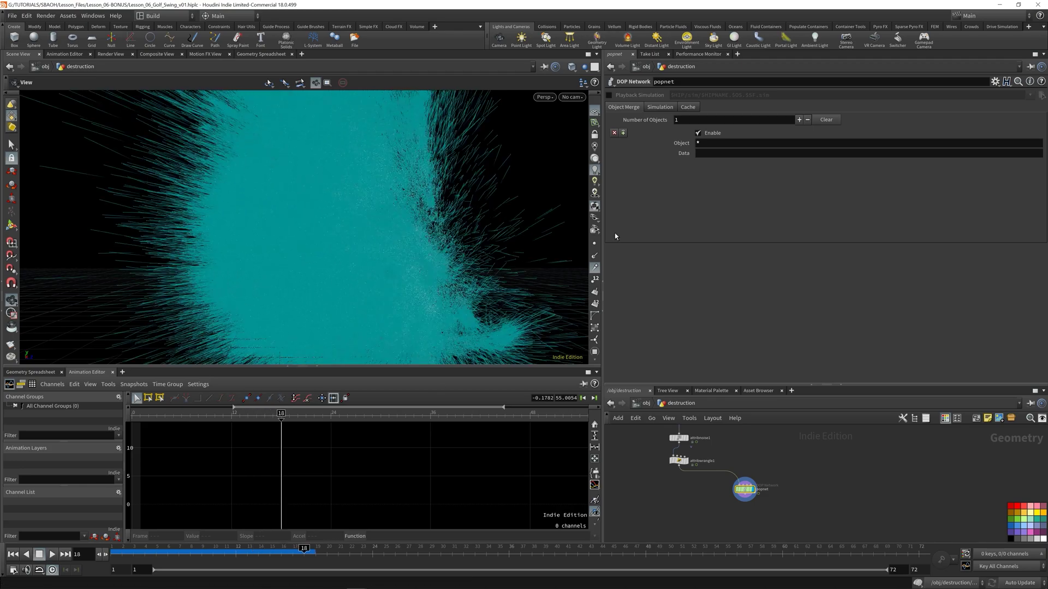
Turn off the point trails, then scrub and play the timeline while inspecting the particle cloud from several angles
click(595, 267)
drag(229, 265, 175, 272)
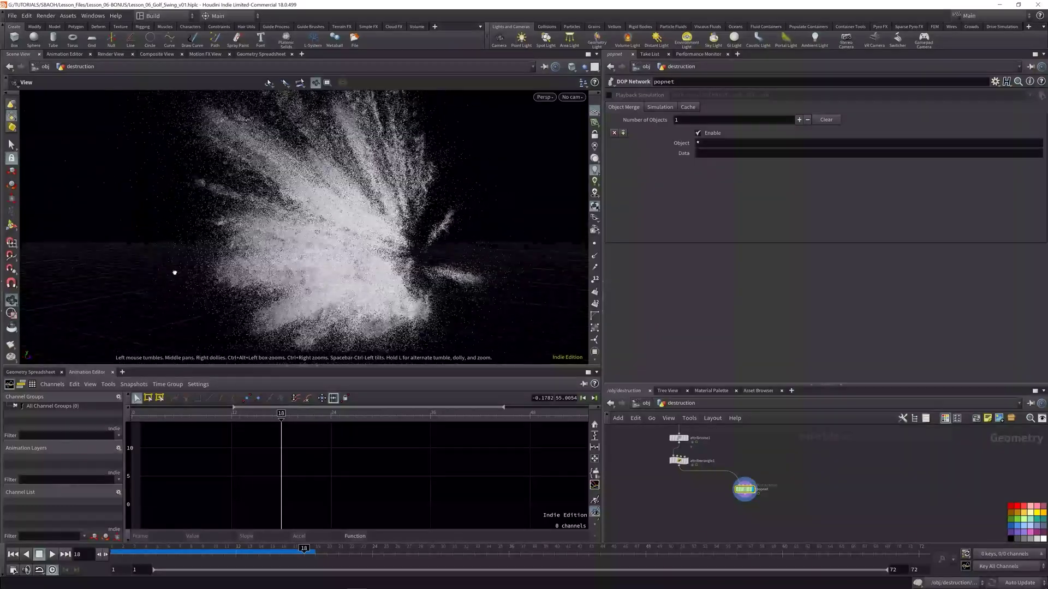
drag(117, 550, 361, 550)
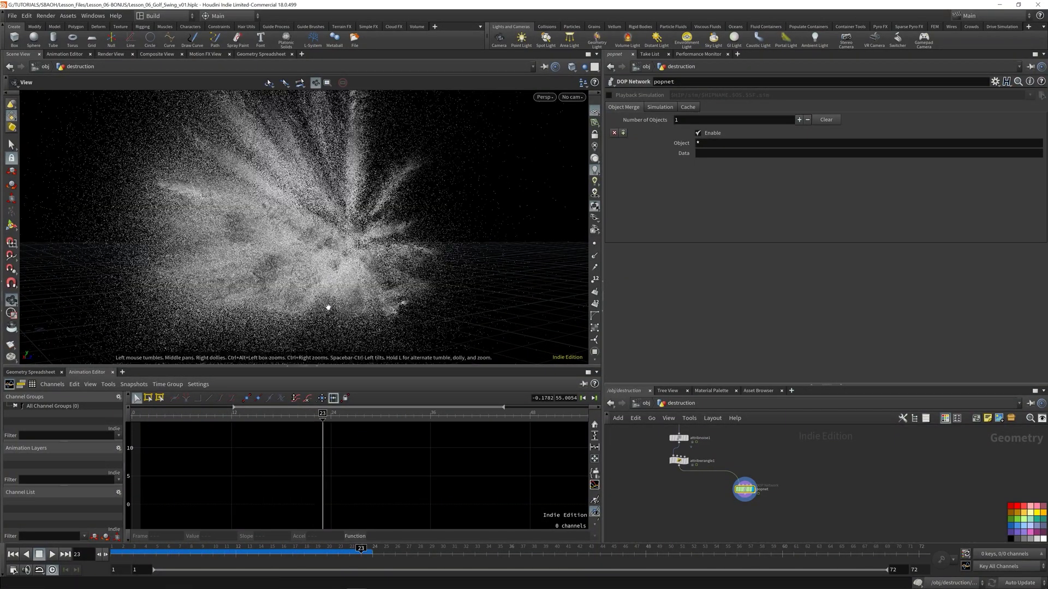
drag(328, 307, 271, 255)
drag(417, 285, 398, 360)
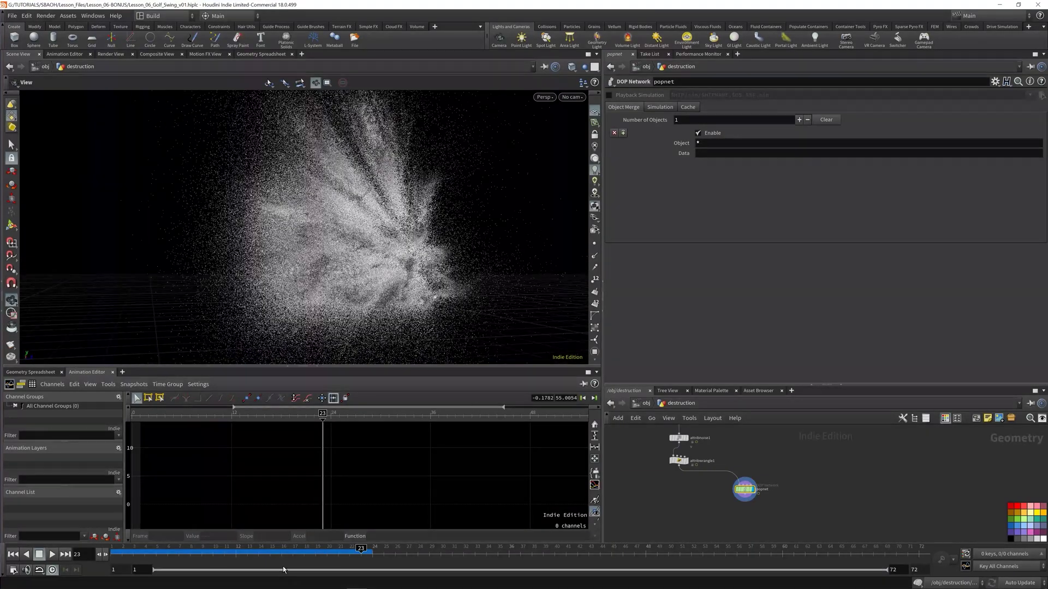
drag(182, 552, 297, 539)
click(53, 554)
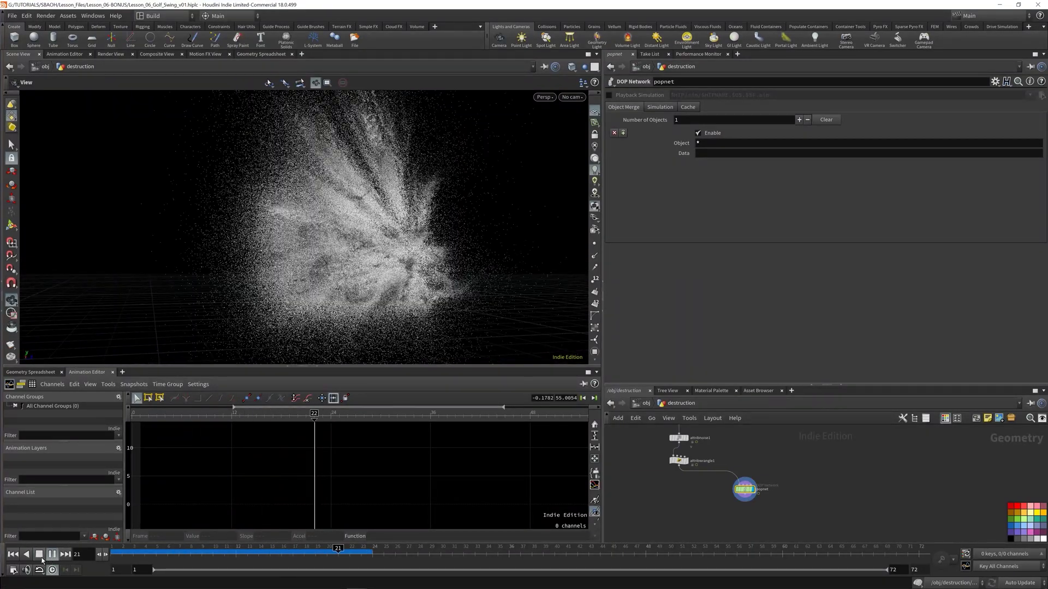
mouse_move(203, 256)
mouse_down()
mouse_move(248, 208)
mouse_move(393, 234)
mouse_move(349, 278)
mouse_move(383, 288)
mouse_move(528, 277)
mouse_move(417, 227)
mouse_move(436, 236)
mouse_up()
Save the scene and go inside popnet, making room between source_first_input and wire_pops_into_here
key(ctrl+s)
double_click(751, 490)
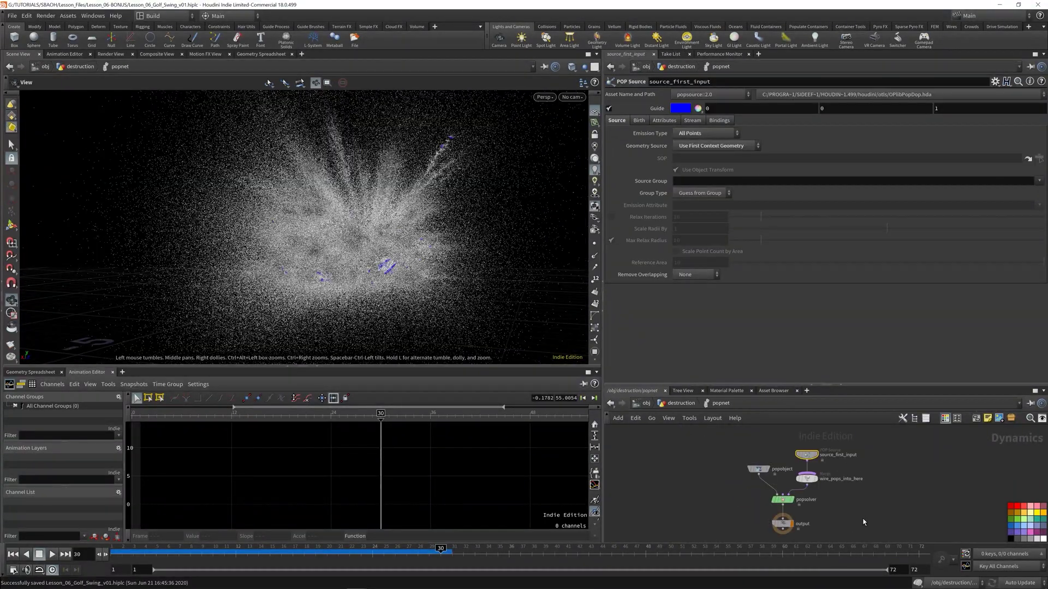
drag(787, 503, 788, 454)
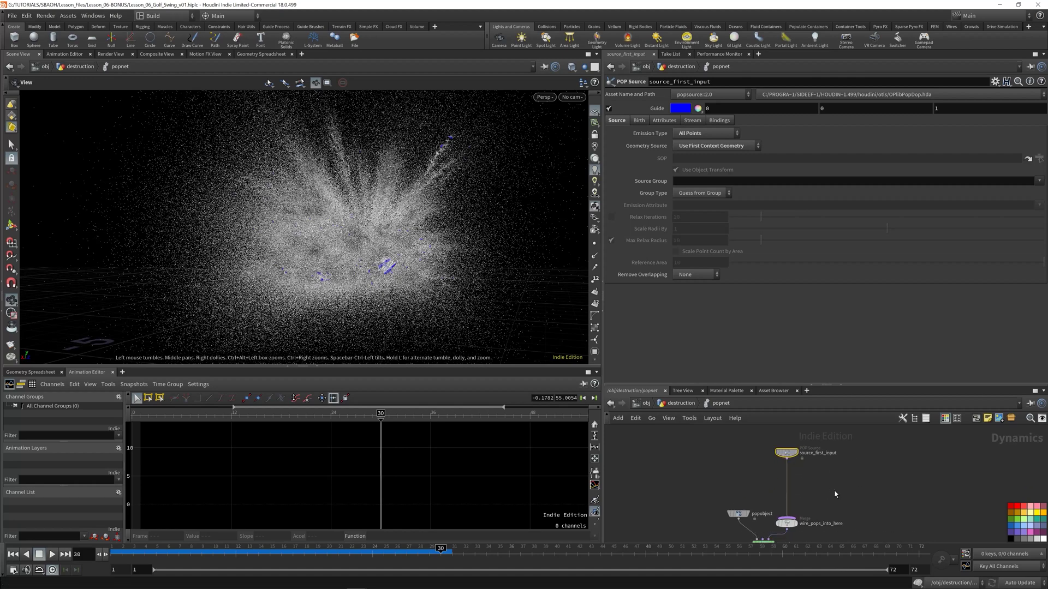
Insert a POP Advect by Volumes node between source_first_input and wire_pops_into_here, with Second Context Geometry as its velocity source
key(Tab)
text(pop adve)
key(Down)
key(Return)
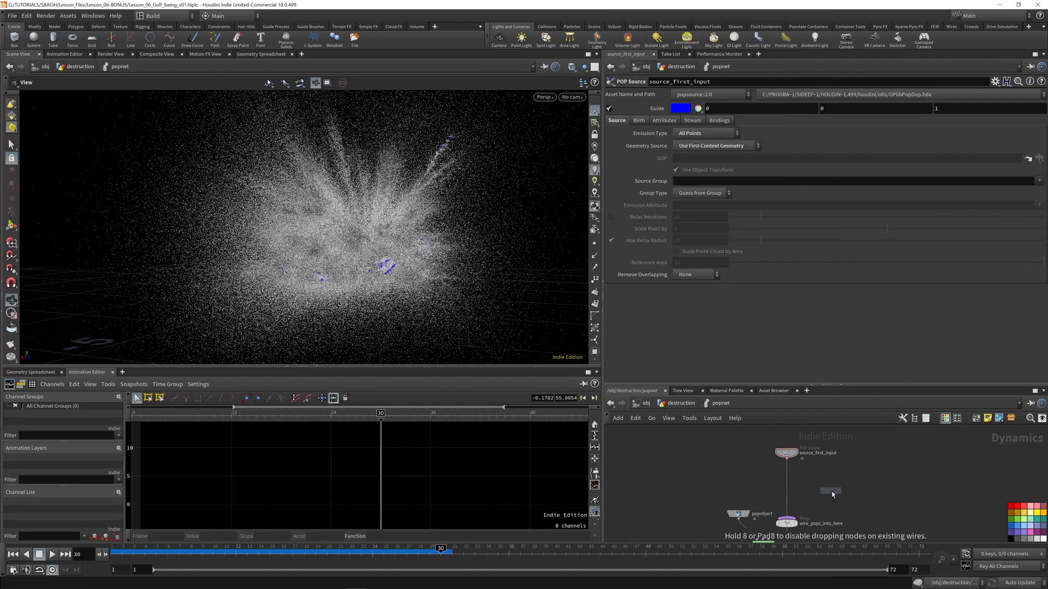
click(833, 491)
drag(833, 491, 790, 480)
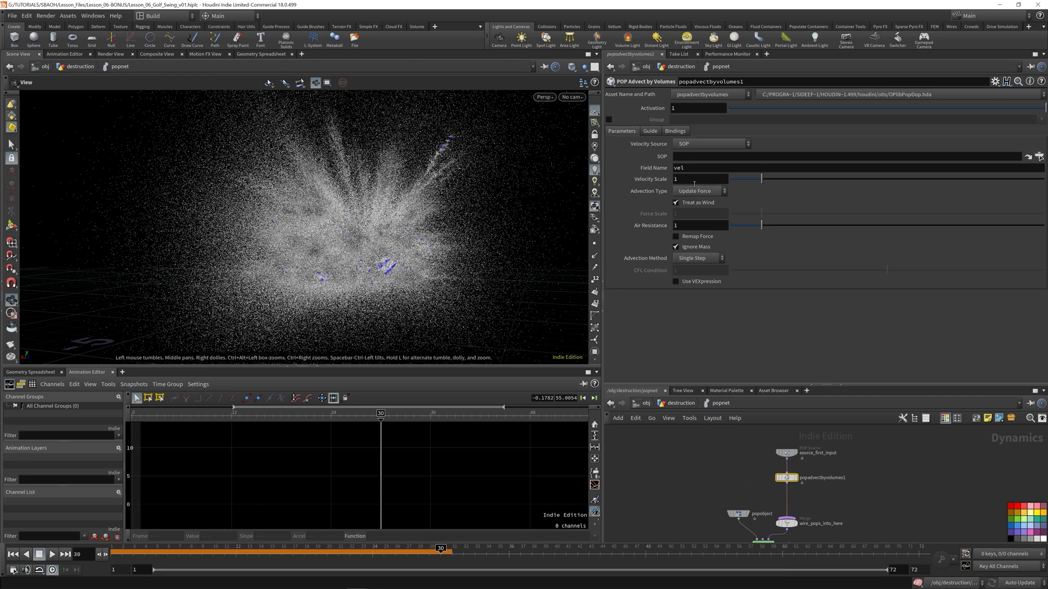
click(699, 143)
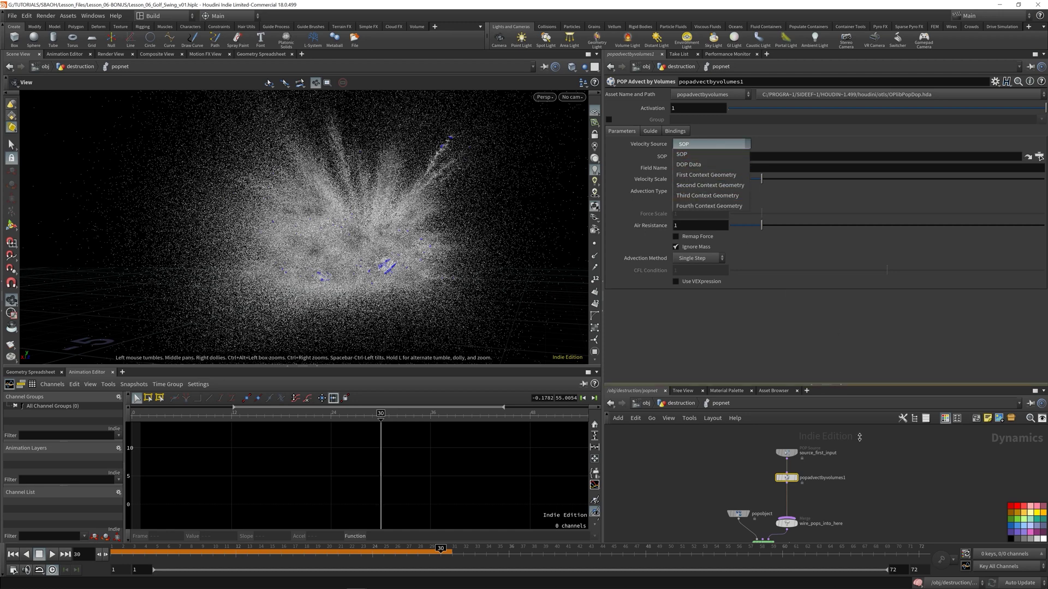
click(692, 186)
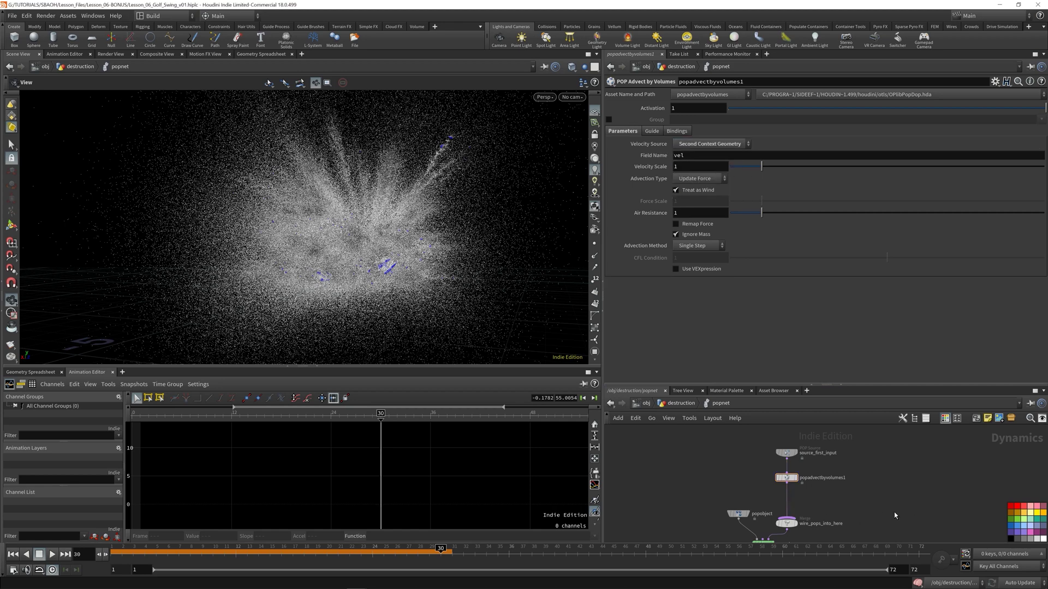
Return to the destruction network and wire the OUT_PYRO output into popnet's second input
click(673, 403)
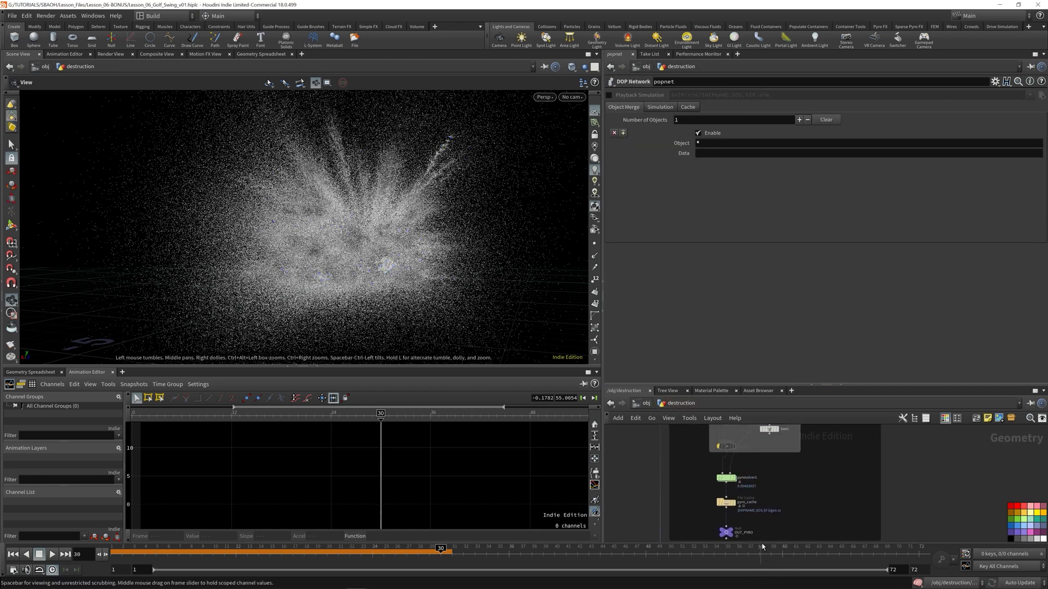
middle_drag(771, 521, 768, 452)
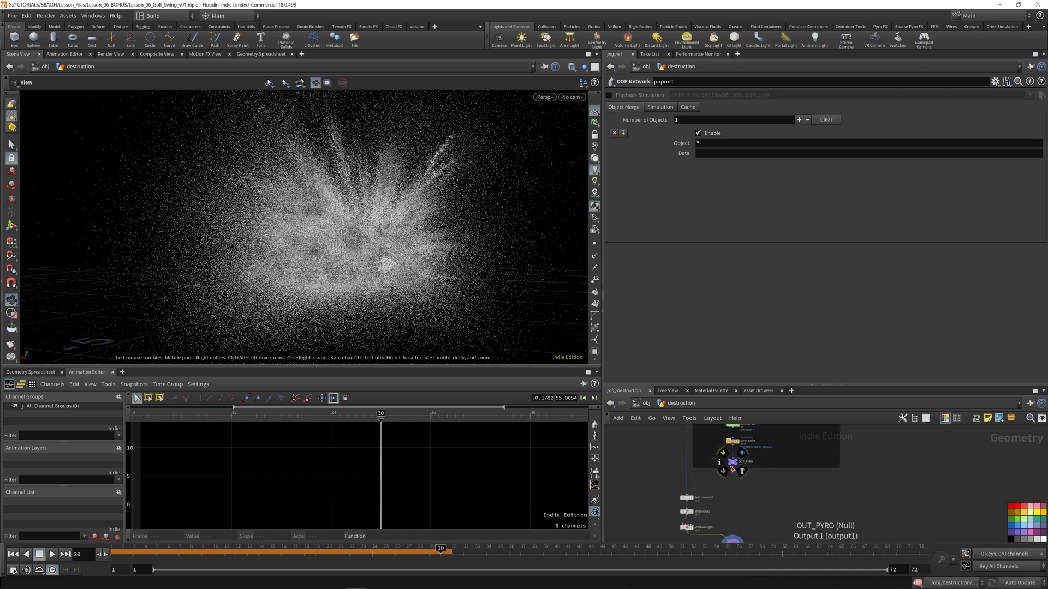
click(733, 467)
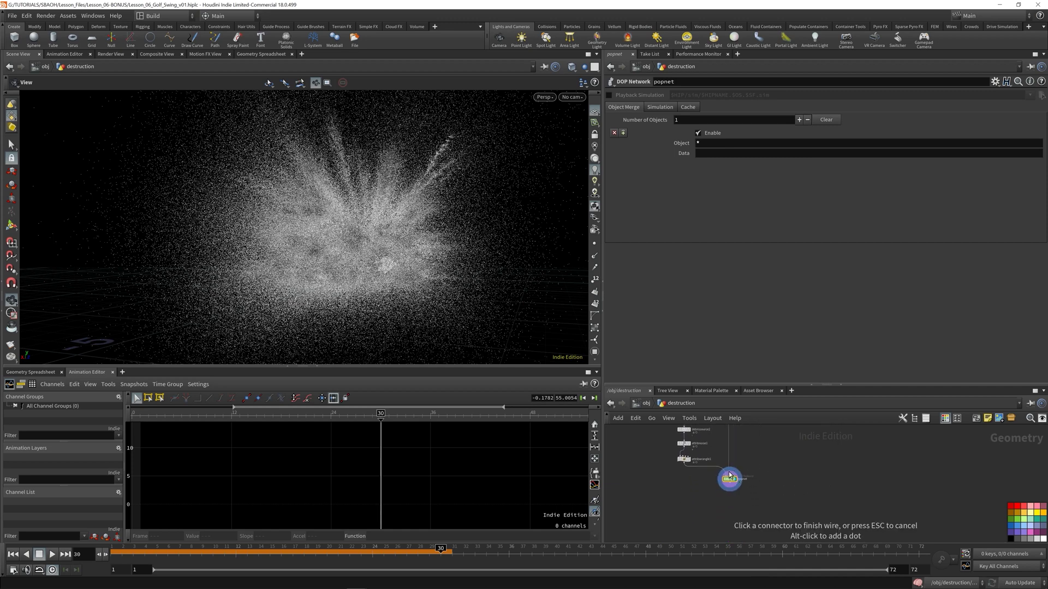
scroll(727, 480, up, 4)
click(734, 502)
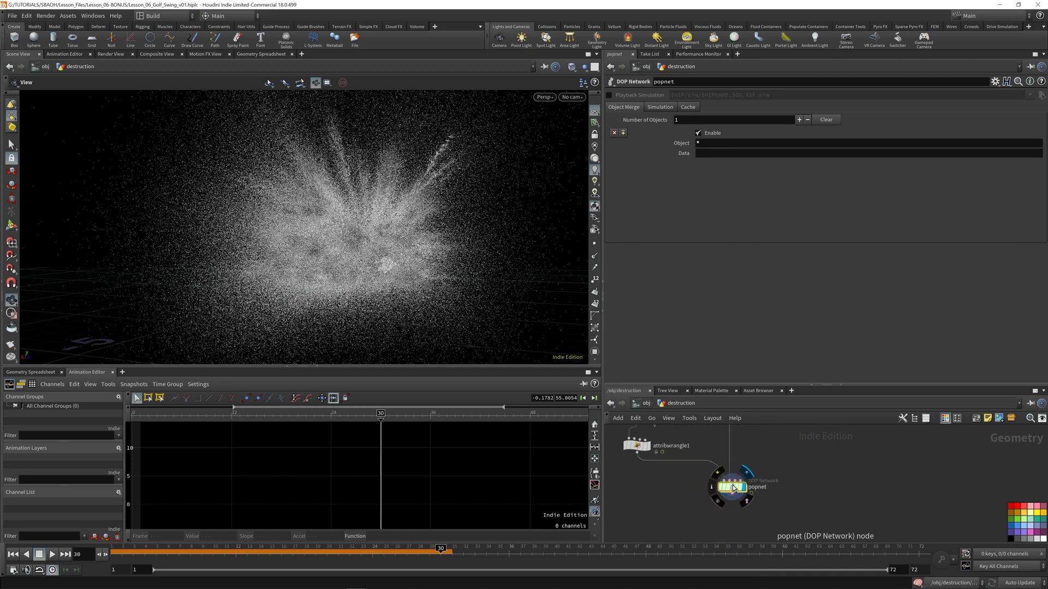
mouse_move(736, 488)
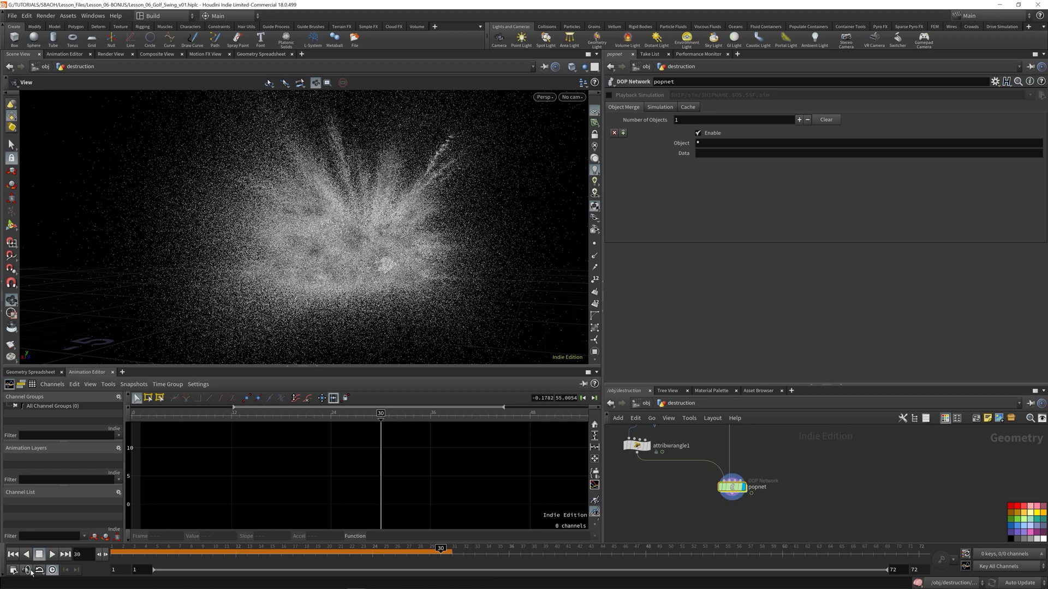
Go inside popnet, run the simulation from frame 1 to frame 27, and inspect the particle cloud from the side
click(13, 555)
double_click(731, 487)
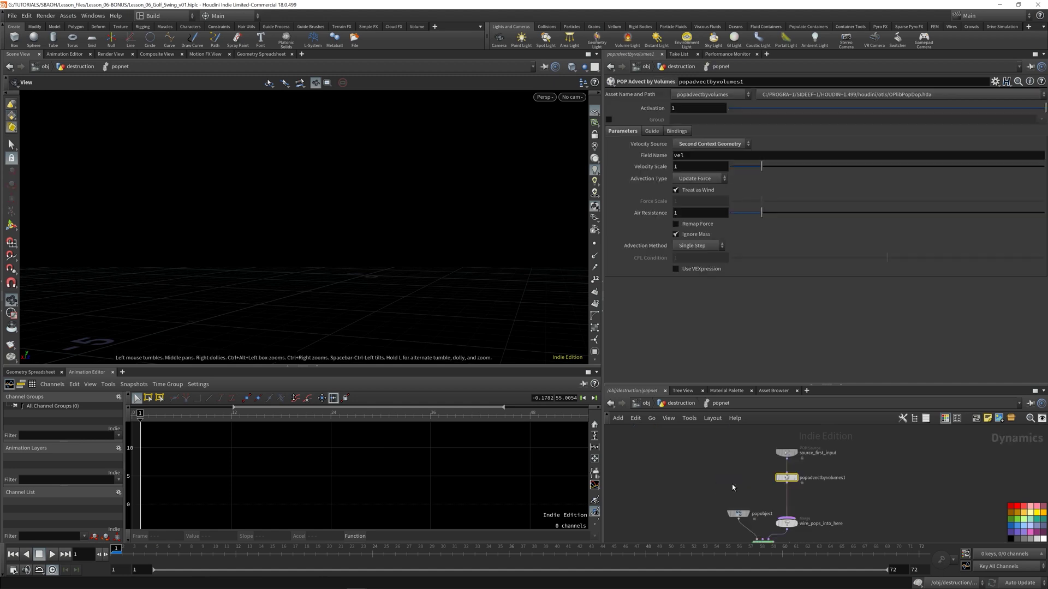
click(51, 555)
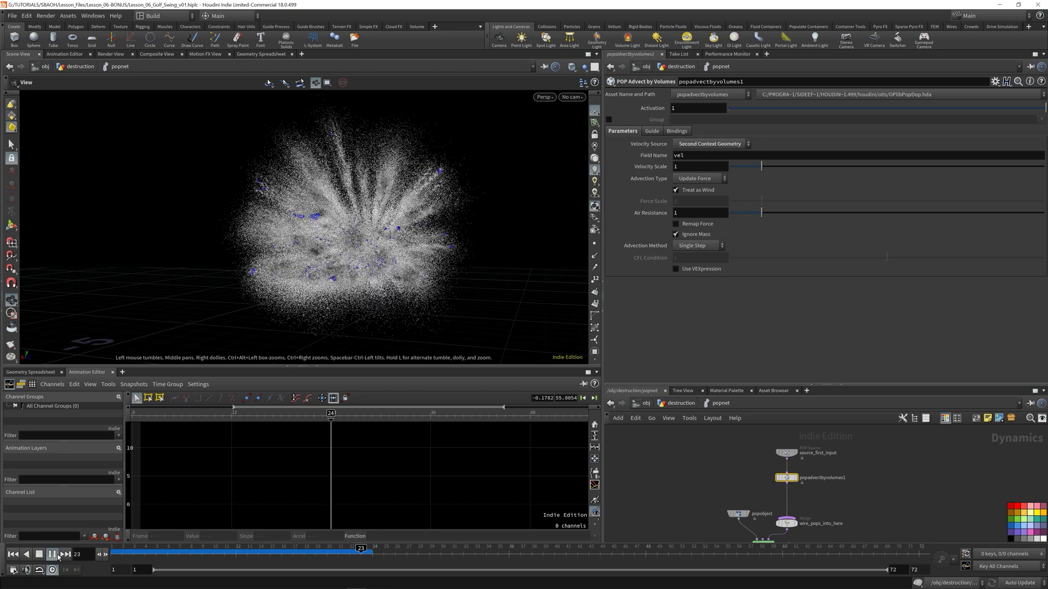
click(53, 555)
drag(540, 131, 302, 249)
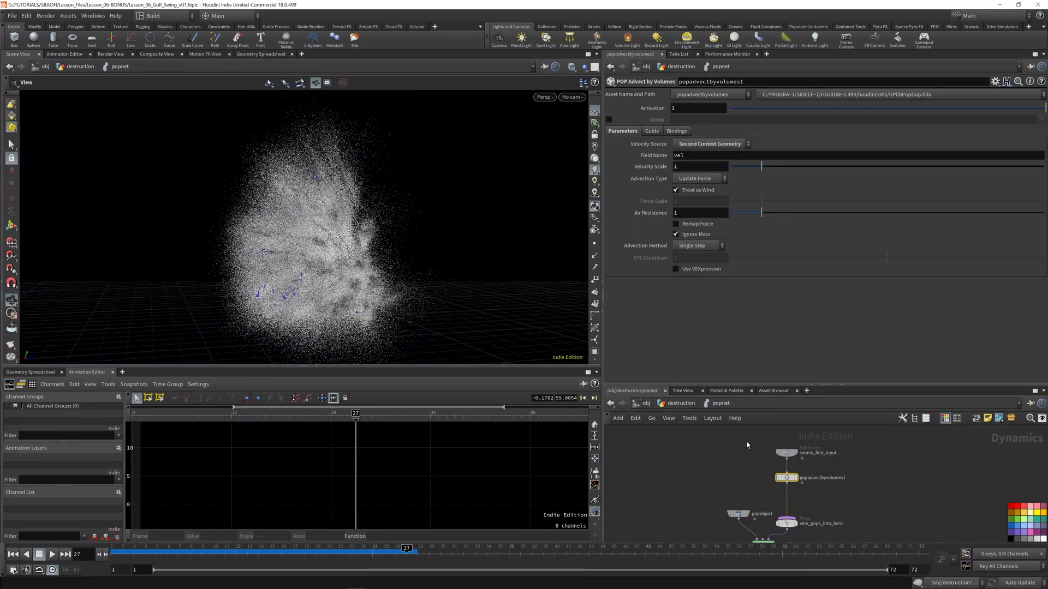
Return to the destruction network and save the scene
click(672, 404)
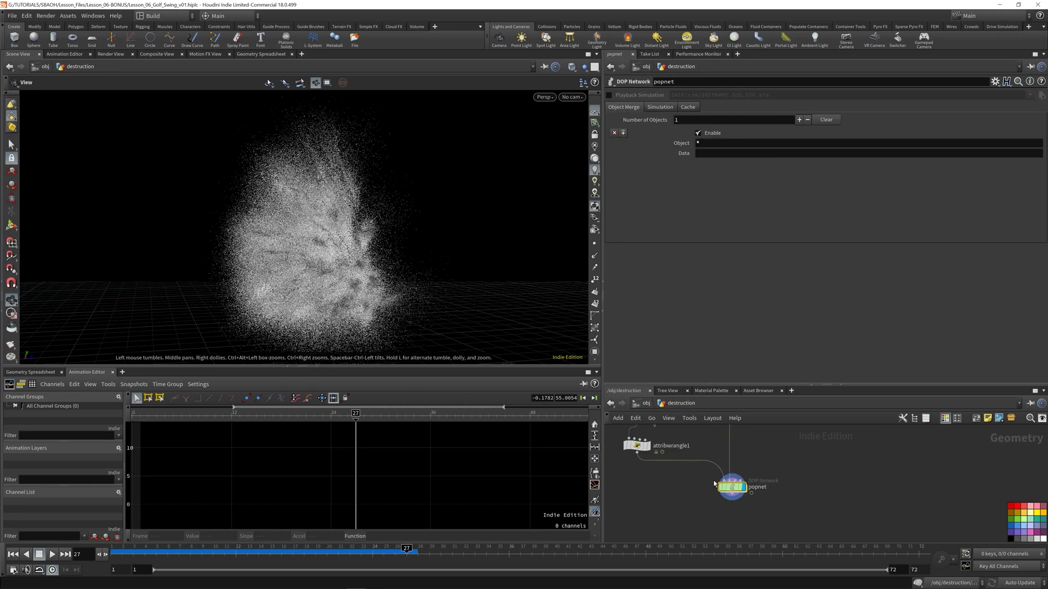
middle_click(718, 486)
key(ctrl+s)
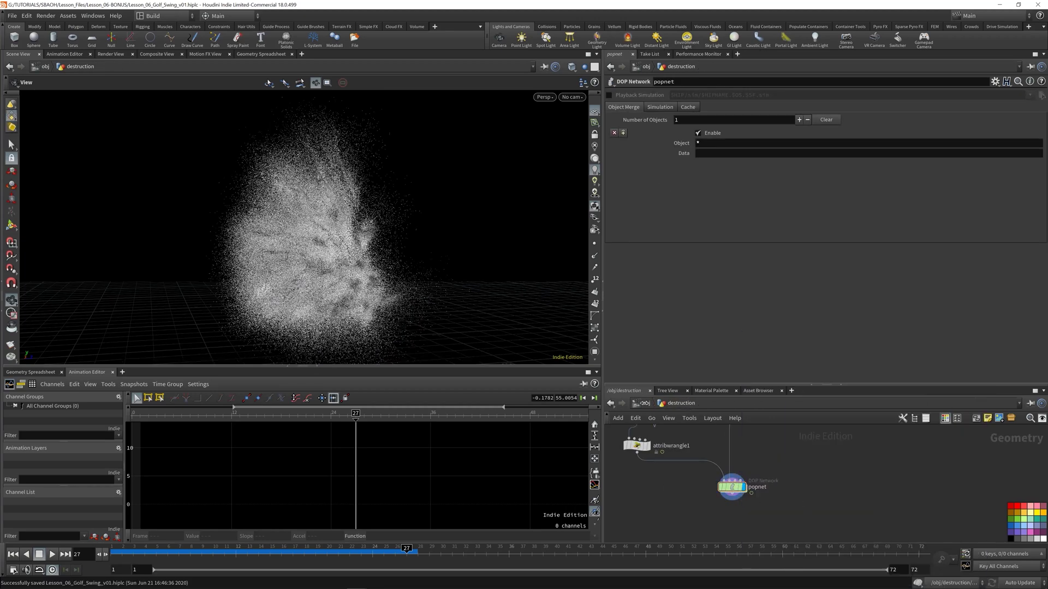
Go back inside popnet and set the POP Advect by Volumes advection type to Update Velocity
key(u)
double_click(802, 457)
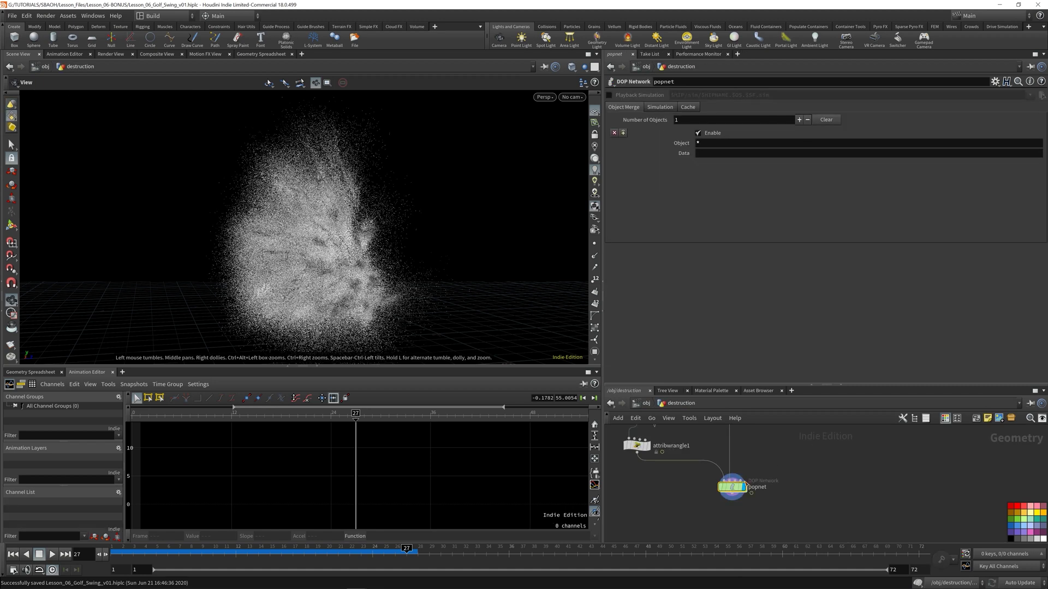
double_click(732, 487)
middle_drag(847, 489, 827, 506)
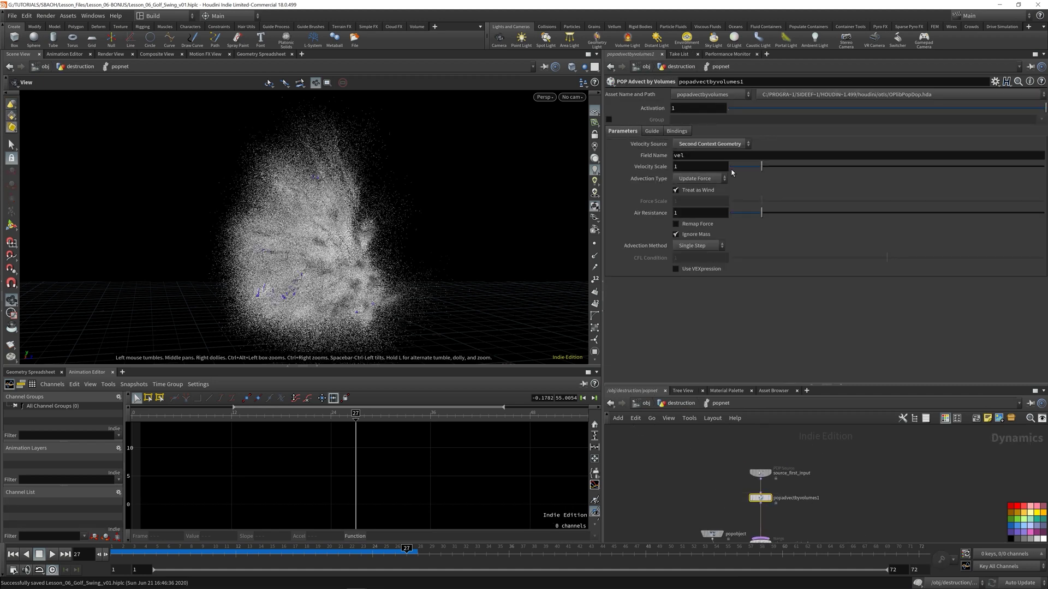
click(708, 178)
click(712, 203)
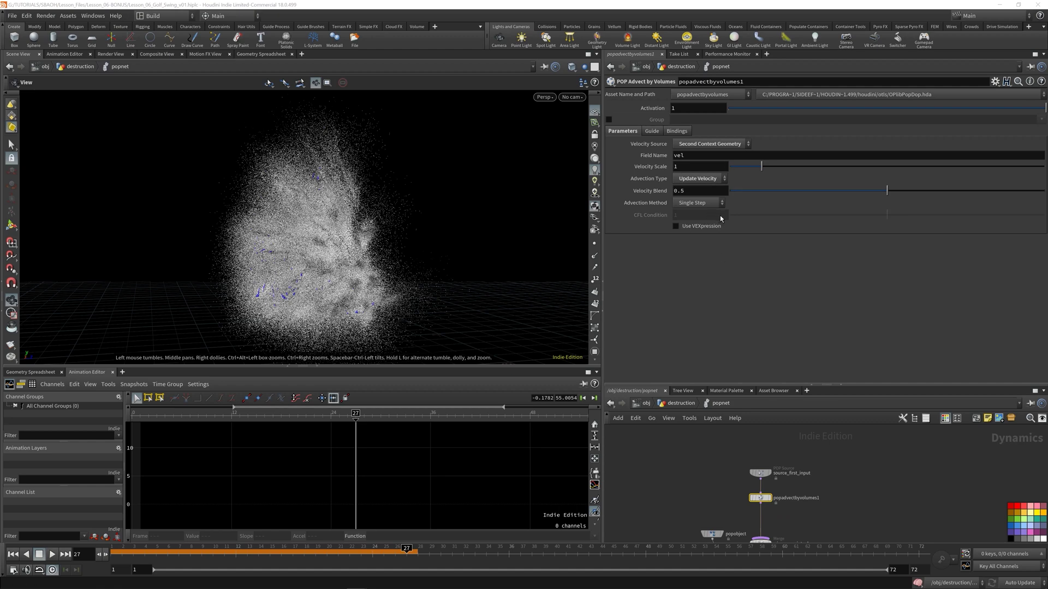
Rerun the simulation with the new advection type, then go to frame 25 and inspect the particles up close
click(38, 555)
click(50, 555)
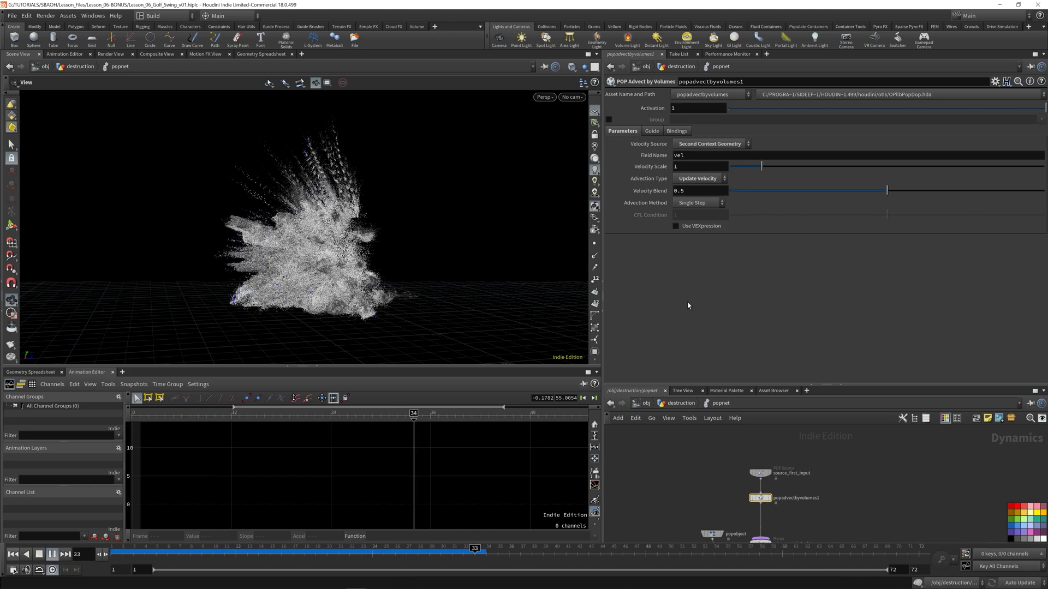
click(276, 552)
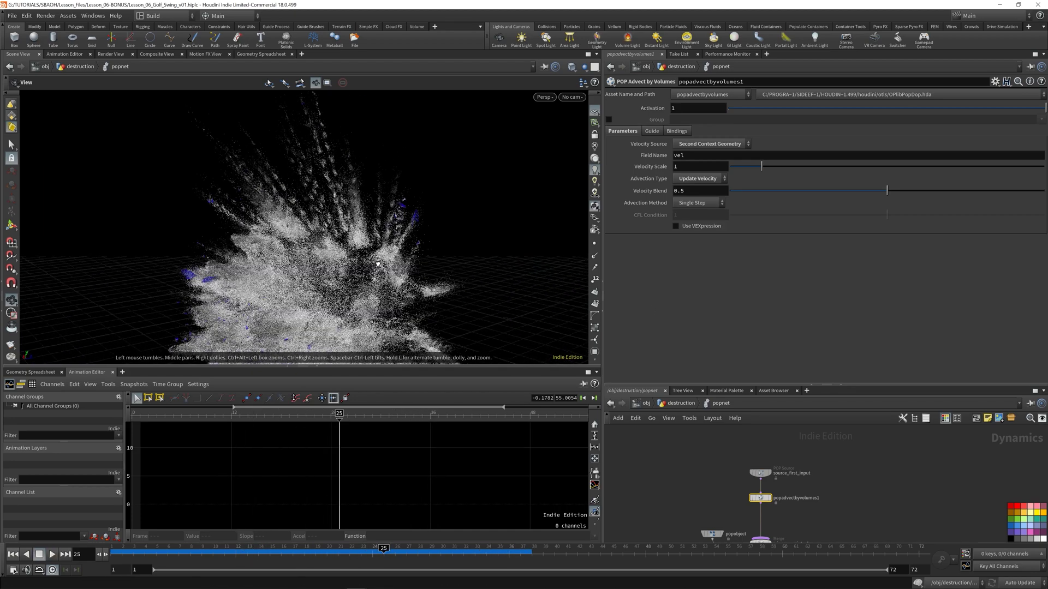
drag(378, 264, 397, 249)
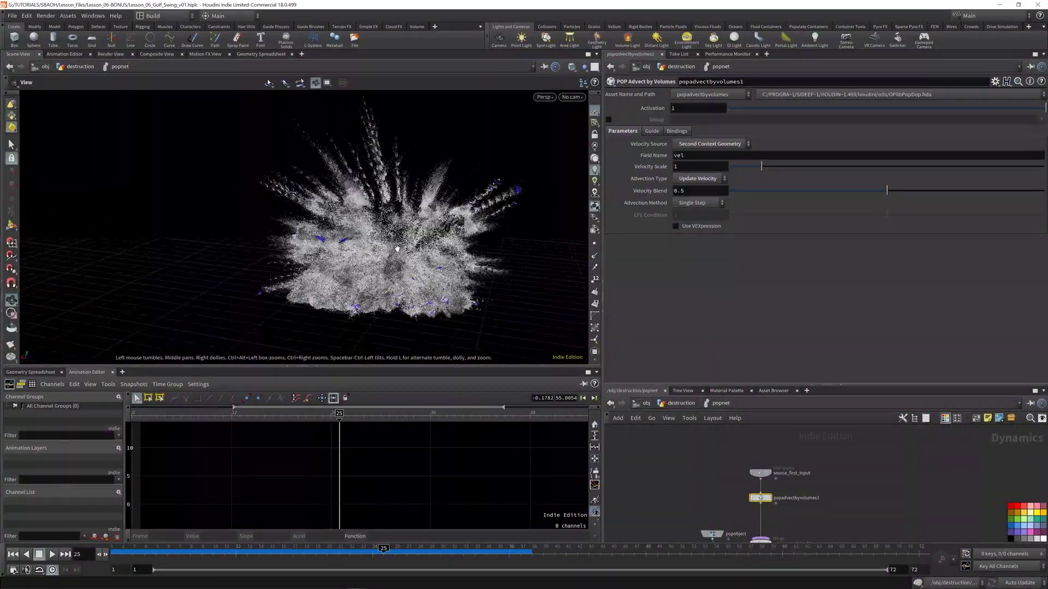
Return to the destruction network and template box1 in the bounds group so its outline overlays the particles
click(680, 402)
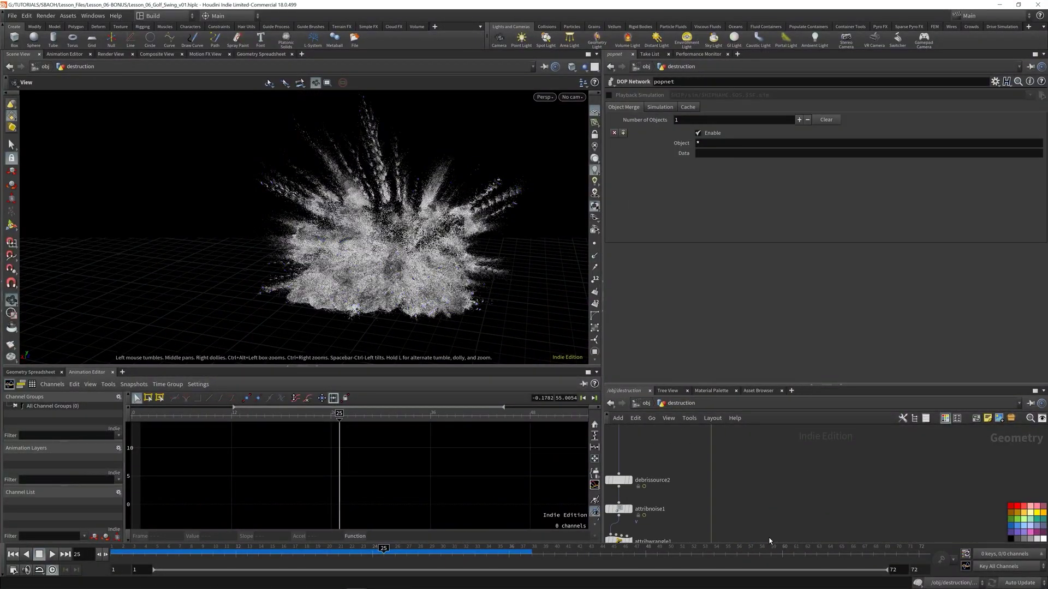
scroll(741, 479, down, 2)
middle_drag(740, 479, 736, 532)
scroll(736, 483, up, 3)
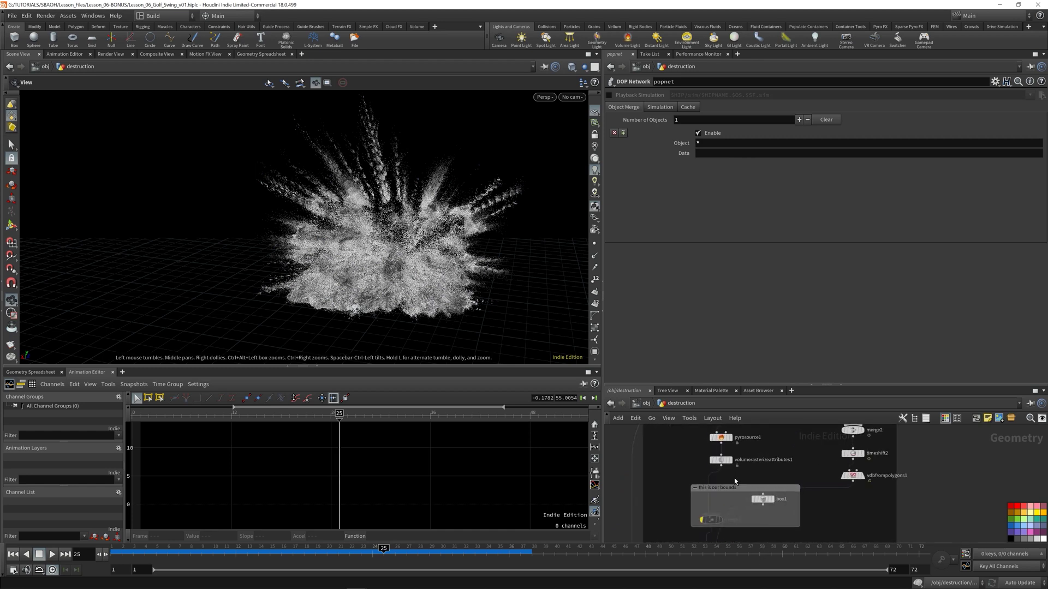
scroll(737, 493, down, 4)
middle_drag(743, 494, 746, 460)
scroll(747, 460, up, 4)
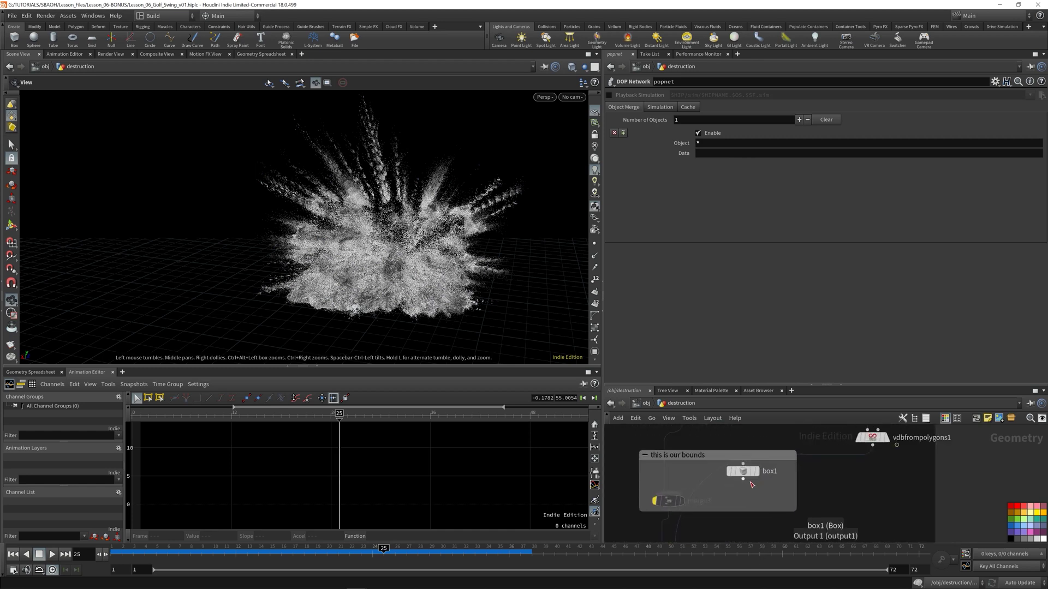
click(745, 473)
Scrub to frame 27 and examine from several angles where the particles extend beyond the box1 bounds
drag(448, 229, 471, 191)
right_drag(470, 191, 507, 207)
drag(507, 208, 458, 211)
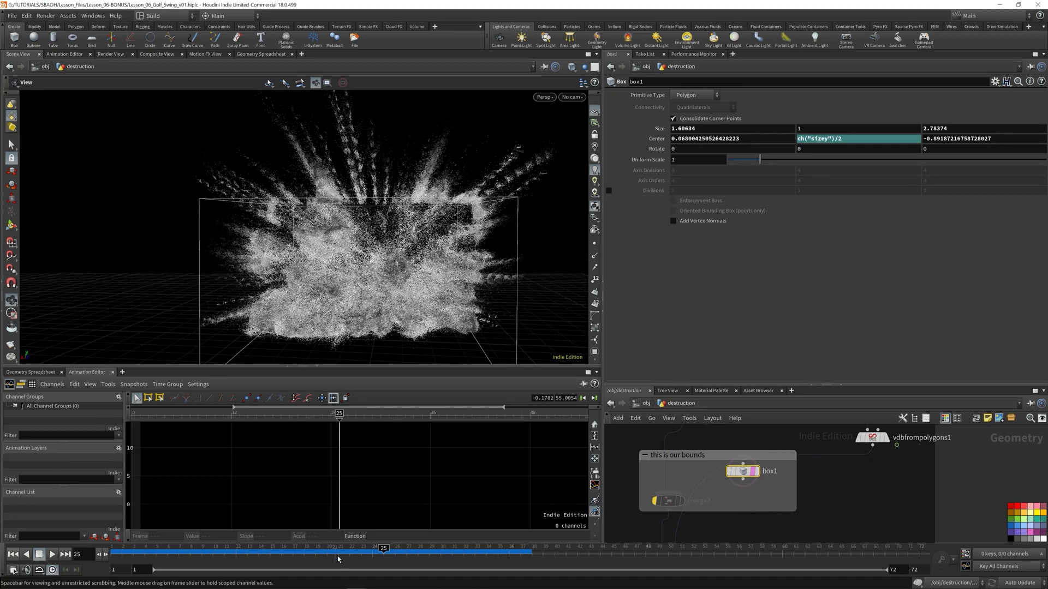
drag(336, 556, 406, 552)
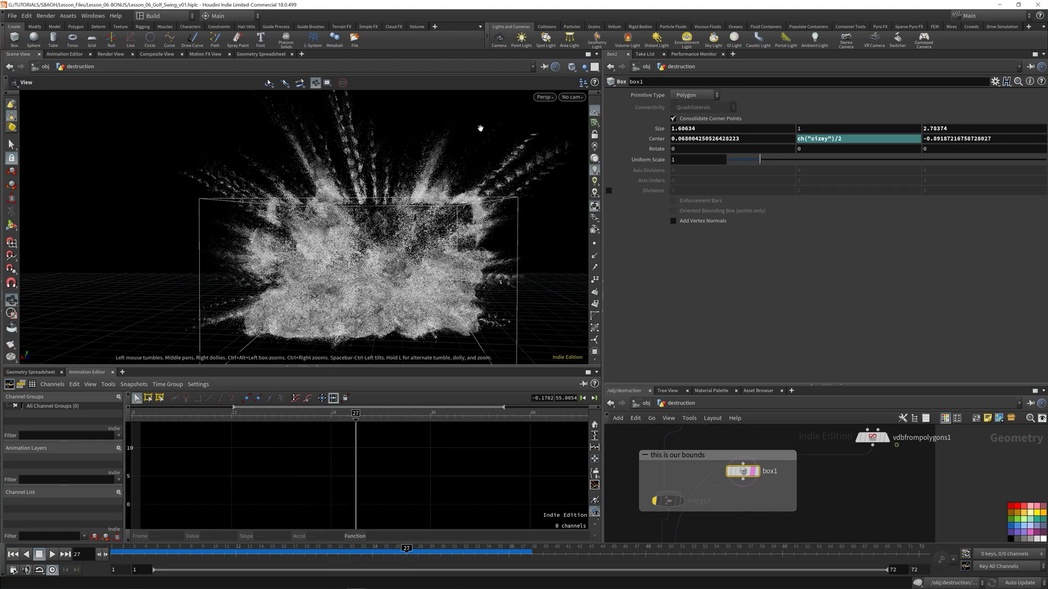
drag(480, 128, 463, 144)
drag(392, 262, 491, 344)
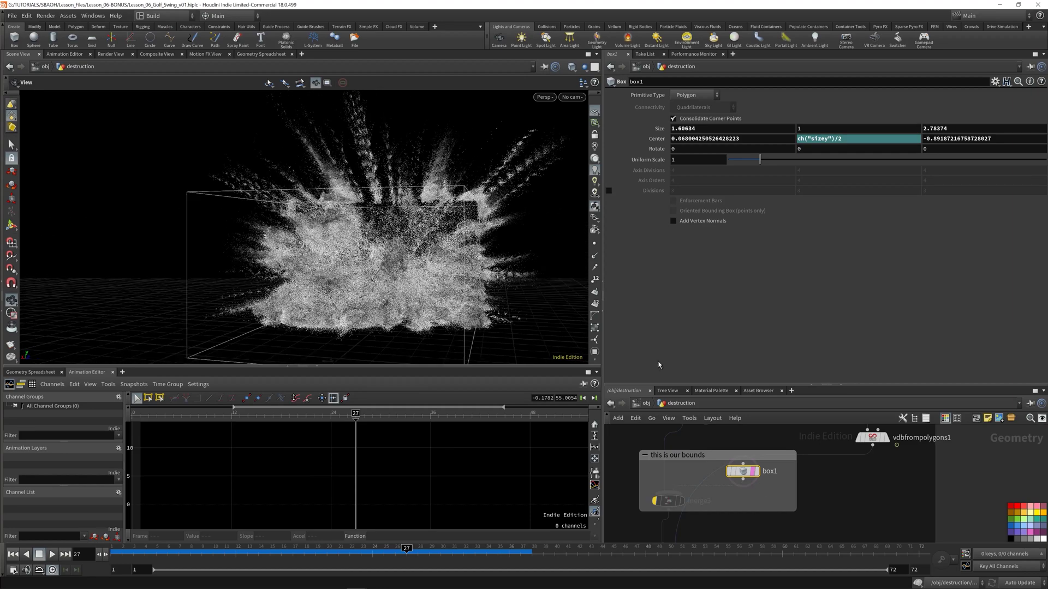
drag(414, 188, 473, 244)
drag(347, 220, 407, 239)
right_drag(407, 240, 434, 216)
mouse_move(435, 216)
mouse_down()
mouse_move(451, 218)
mouse_move(415, 218)
mouse_move(446, 213)
mouse_up()
right_drag(475, 218, 382, 235)
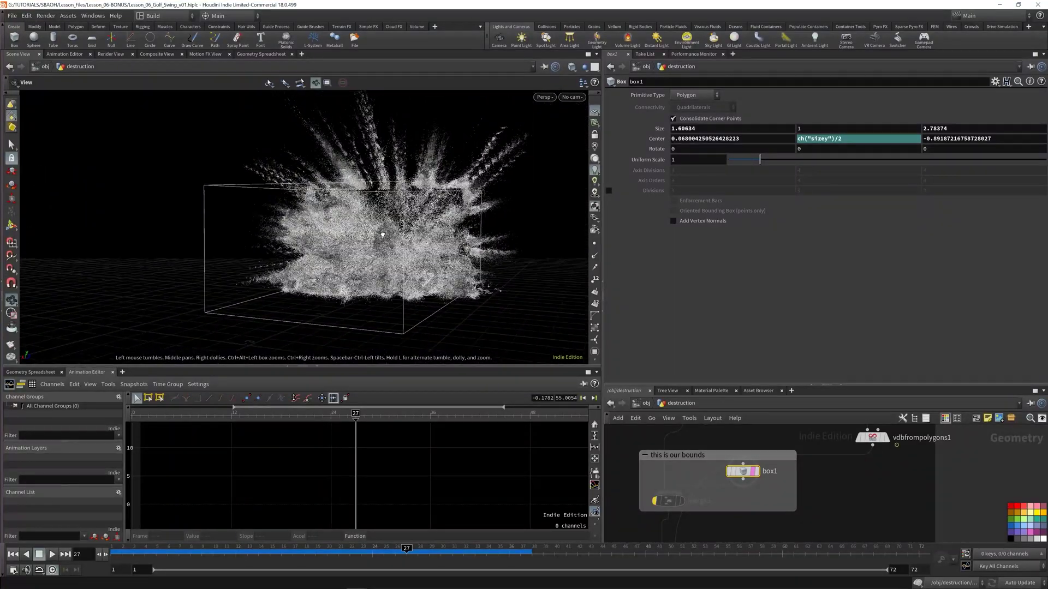
drag(382, 234, 361, 234)
Enlarge the network editor to show more of the pyro network and save the scene
scroll(781, 515, down, 1)
scroll(764, 479, down, 1)
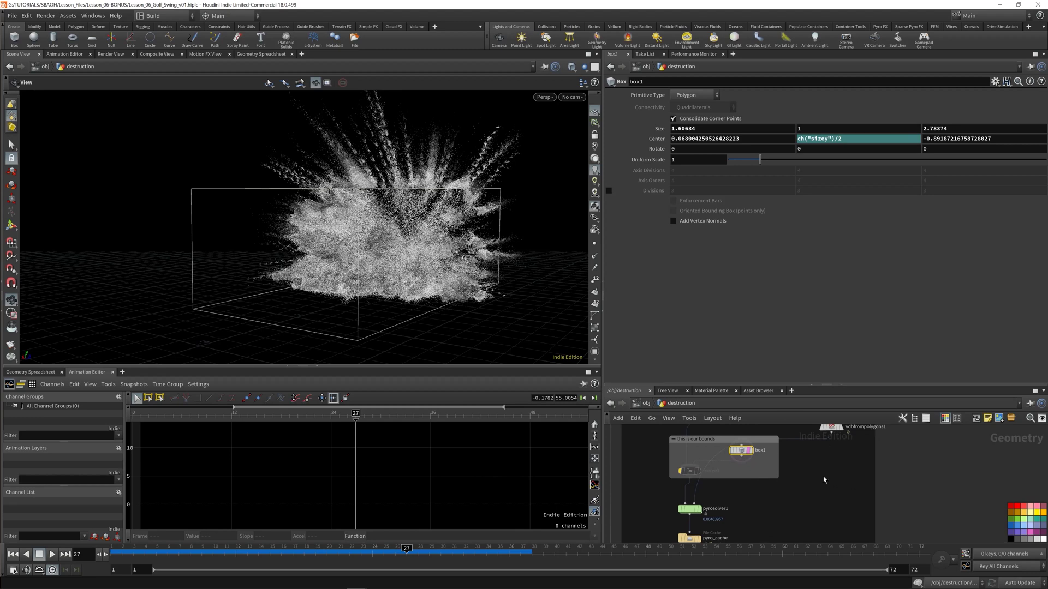
middle_drag(822, 475, 825, 489)
drag(824, 387, 824, 267)
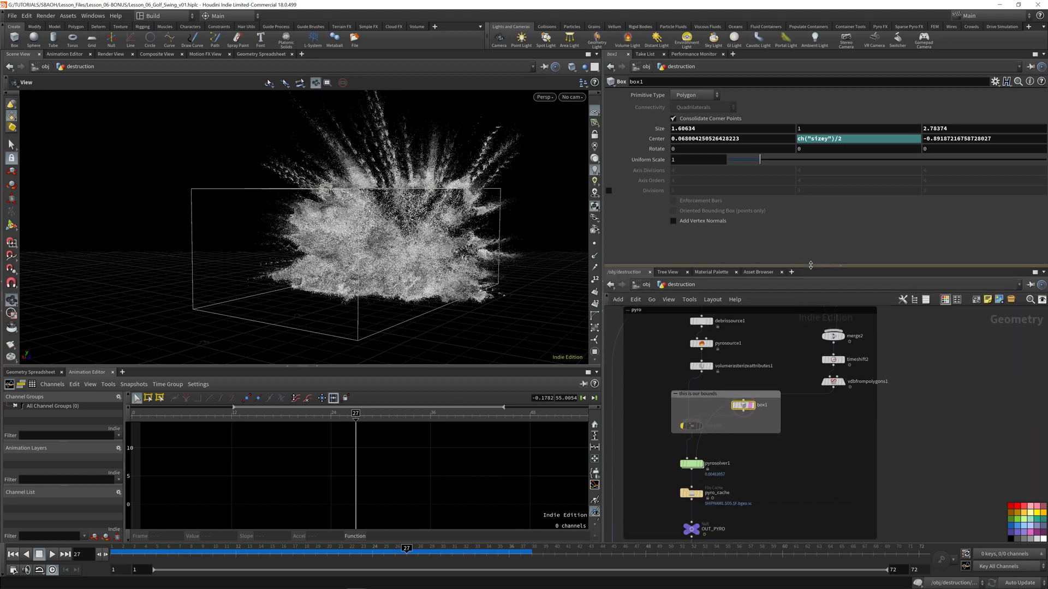
key(ctrl+s)
Add a Null beneath box1 in the bounds group and name it PYRO_BOUNDS
key(Tab)
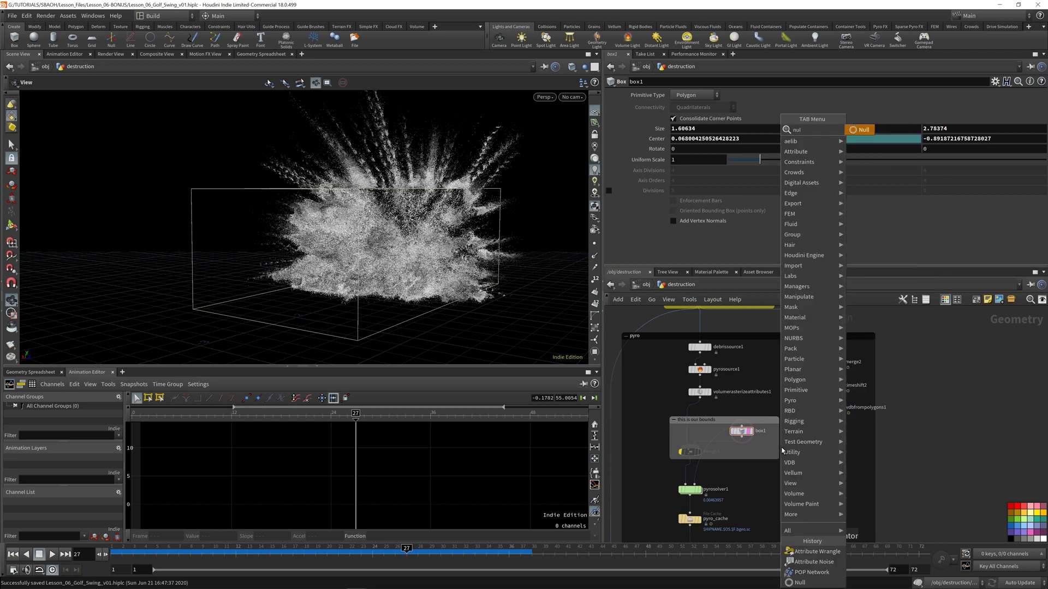
key(Return)
click(740, 448)
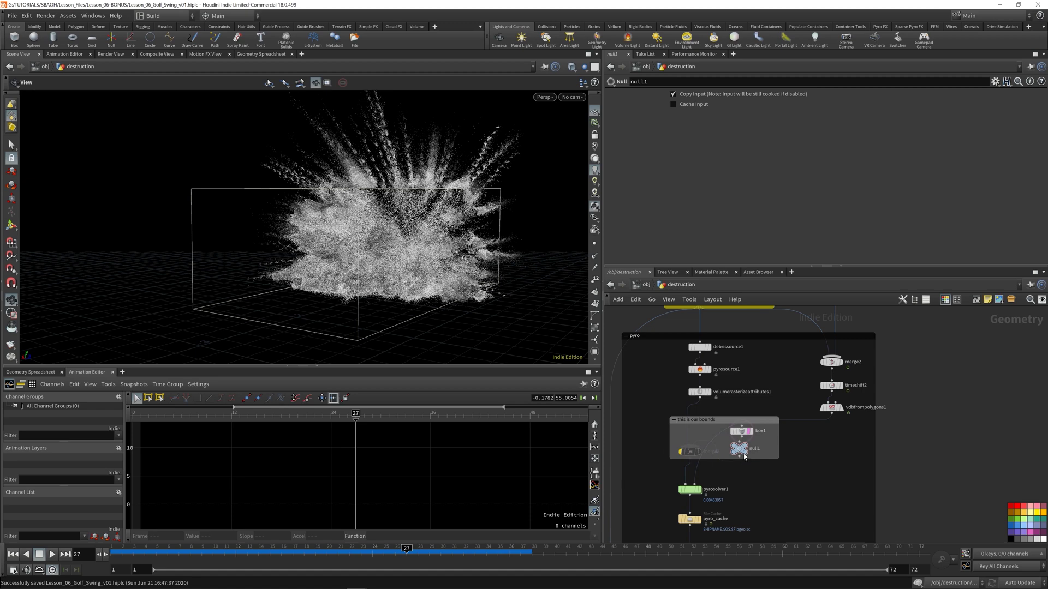
scroll(740, 449, up, 5)
drag(741, 453, 747, 453)
click(779, 448)
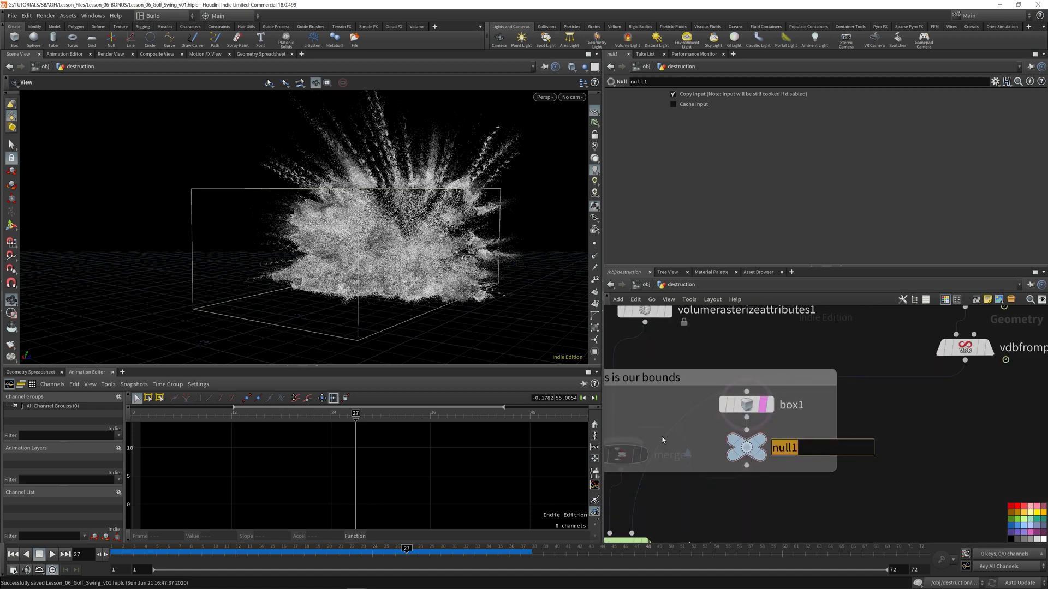
text(PYRO_BOUNDS)
key(Return)
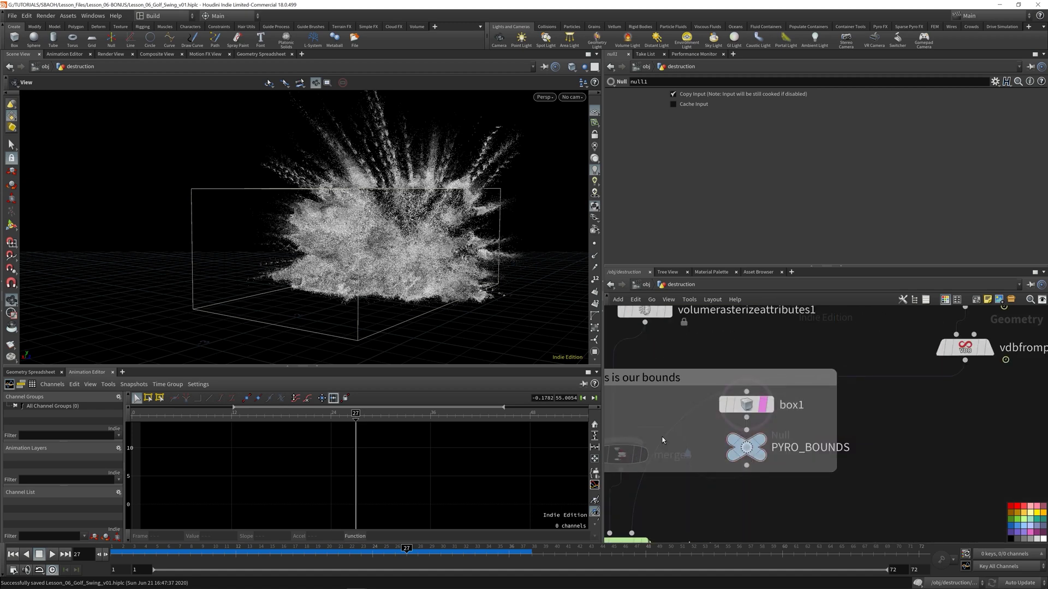
Move vdbfrompolygons1 further down to make room below timeshift2
middle_drag(981, 458, 834, 515)
scroll(846, 494, down, 3)
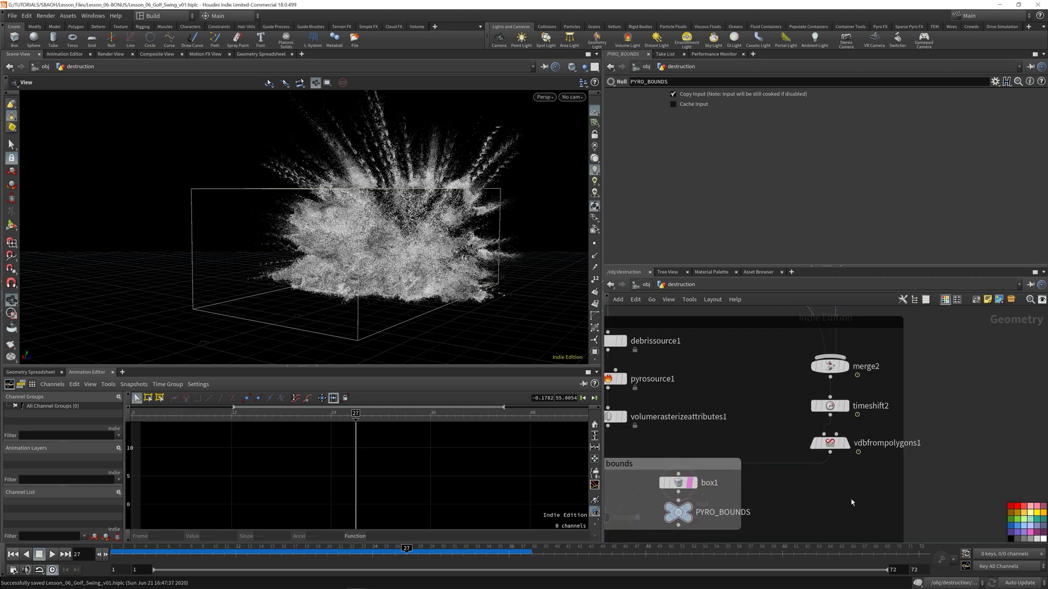
middle_drag(822, 474, 837, 436)
drag(848, 402, 848, 448)
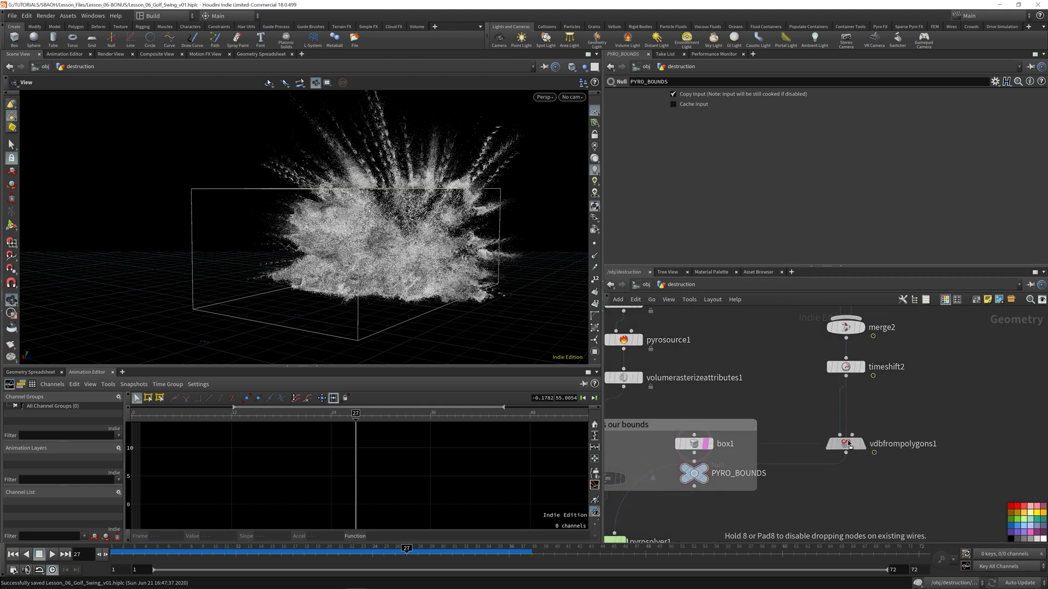
Duplicate the PYRO_BOUNDS Null between timeshift2 and vdbfrompolygons1 and name the copy COLLISION_GEO
alt+drag(694, 474, 840, 411)
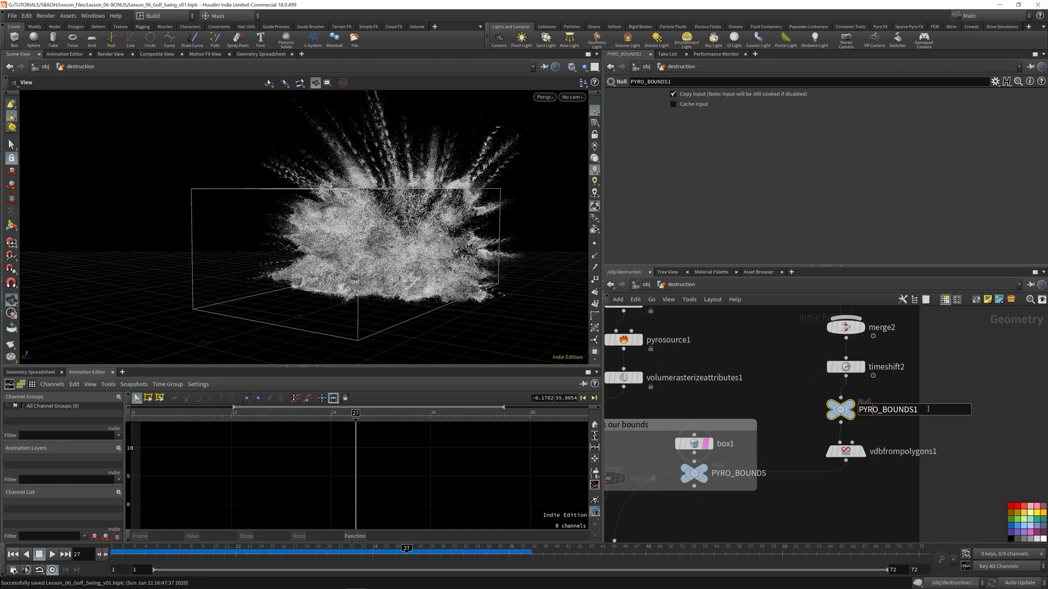
double_click(875, 409)
text(COLLISION)
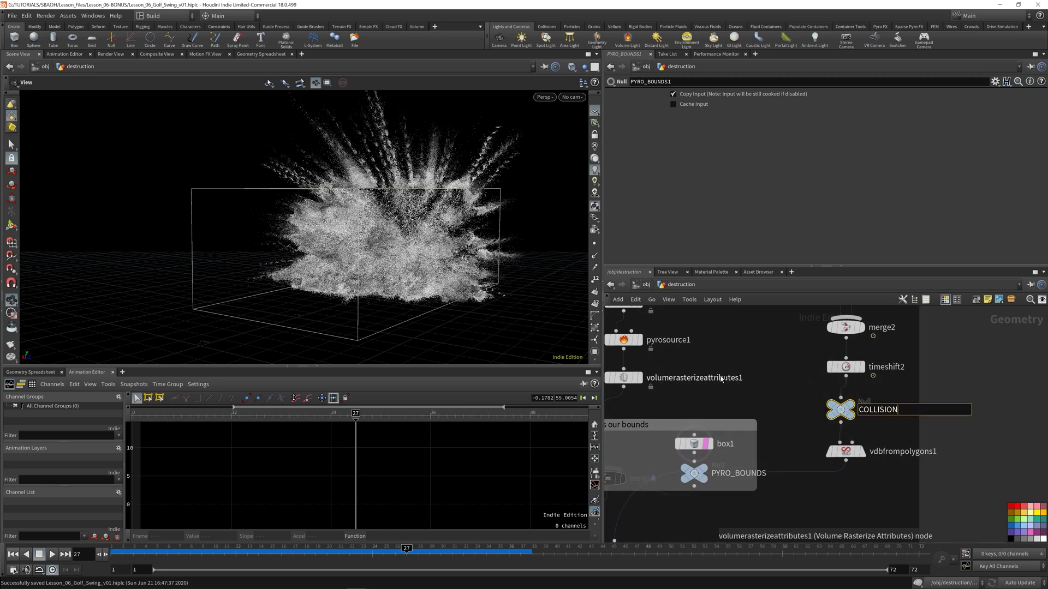
text(_GEO)
key(Return)
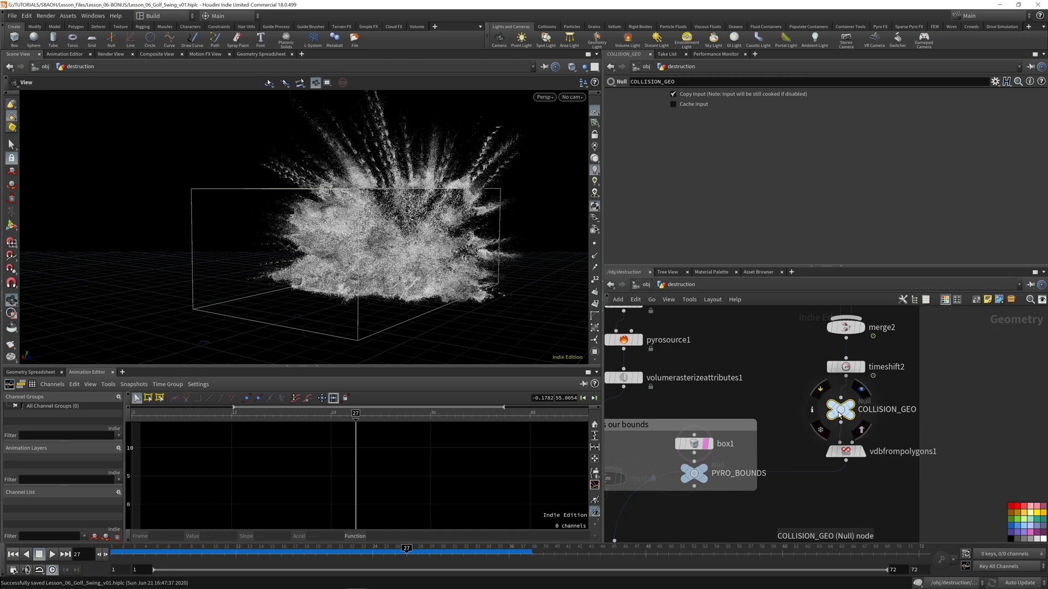
Duplicate the COLLISION_GEO Null beneath vdbfrompolygons1 and name the copy COLLISION_SDF
alt+drag(844, 414, 848, 497)
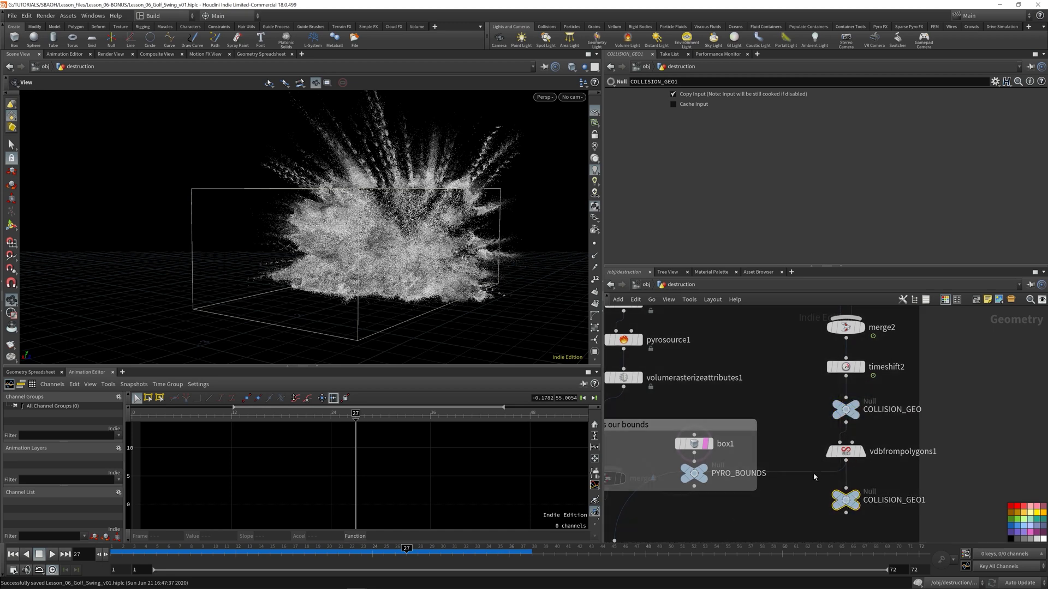
mouse_move(846, 514)
mouse_down()
mouse_move(842, 525)
mouse_move(844, 515)
mouse_up()
click(907, 500)
drag(912, 499, 995, 512)
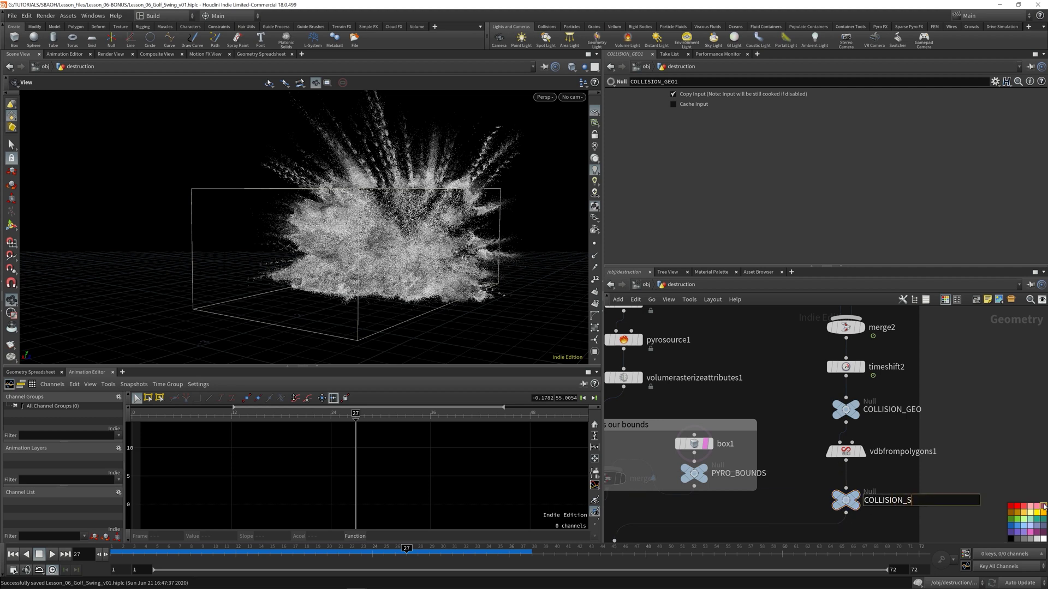
key(Return)
Connect the PYRO_BOUNDS Null to the third input of the popnet DOP network
middle_drag(797, 492, 908, 385)
scroll(908, 385, down, 2)
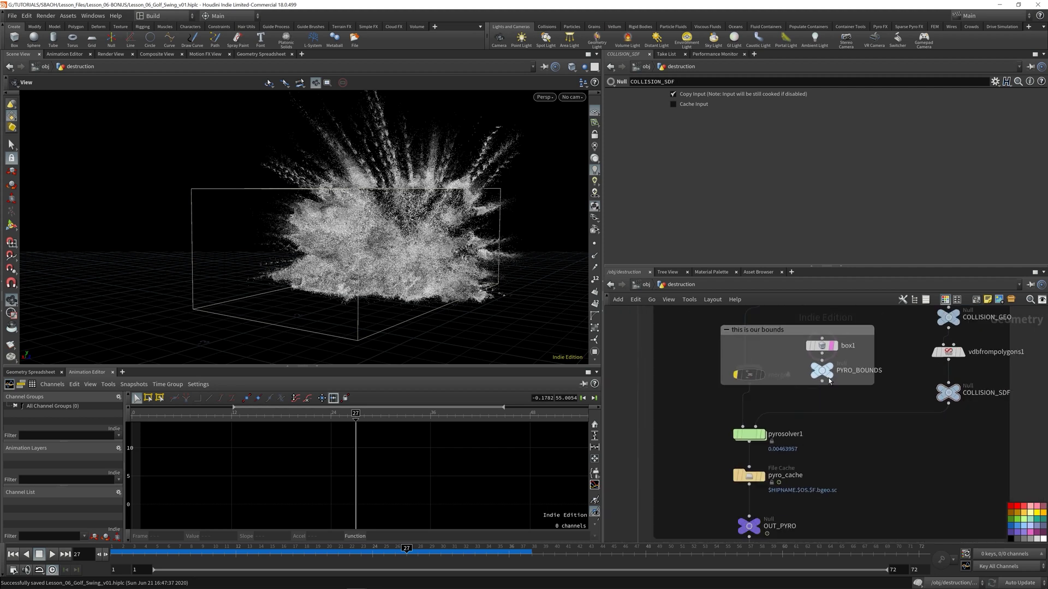
click(823, 381)
middle_drag(838, 529, 821, 342)
middle_drag(810, 489, 804, 374)
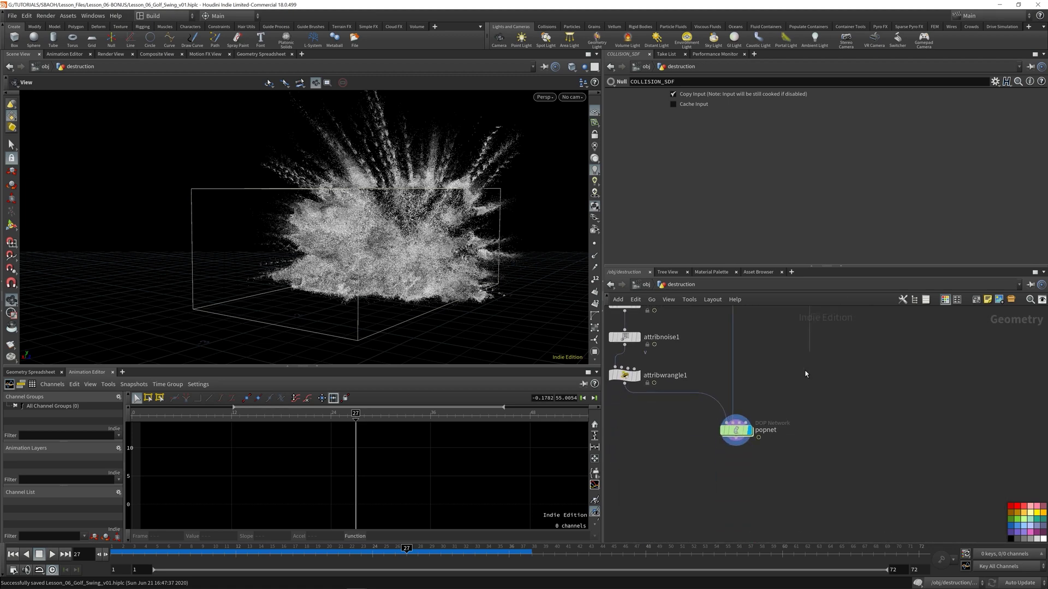
click(740, 422)
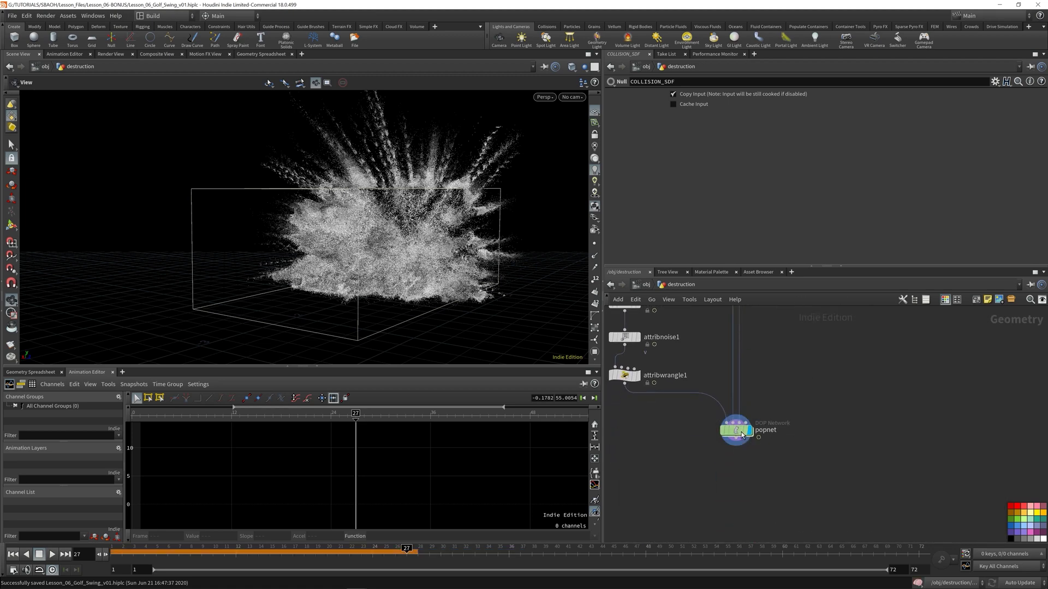
Inside popnet, add a POP Kill node between popadvectbyvolumes1 and wire_pops_into_here
double_click(742, 434)
scroll(787, 463, up, 3)
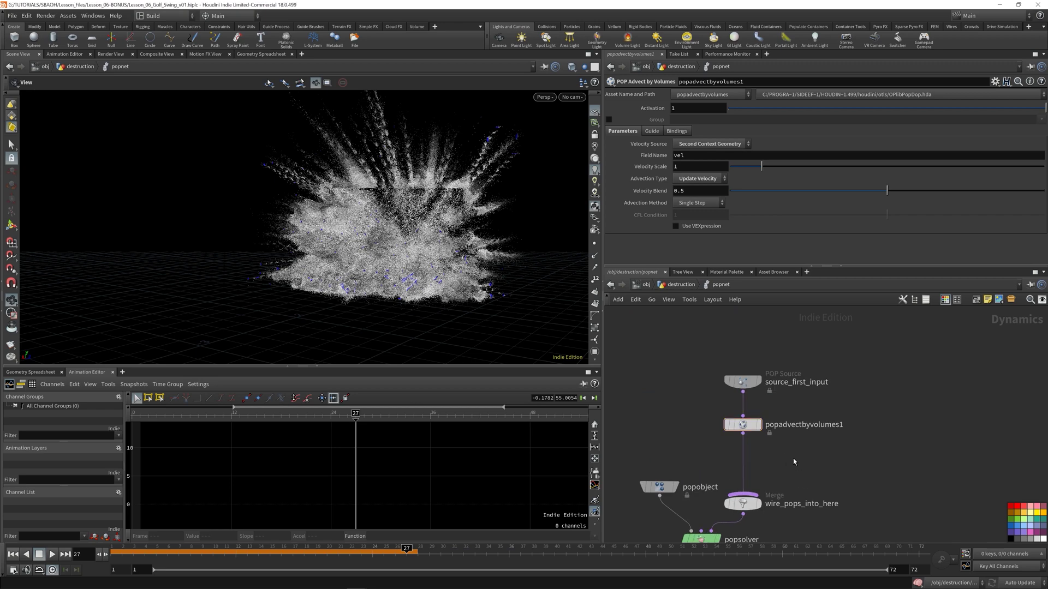
key(Tab)
text(pop k)
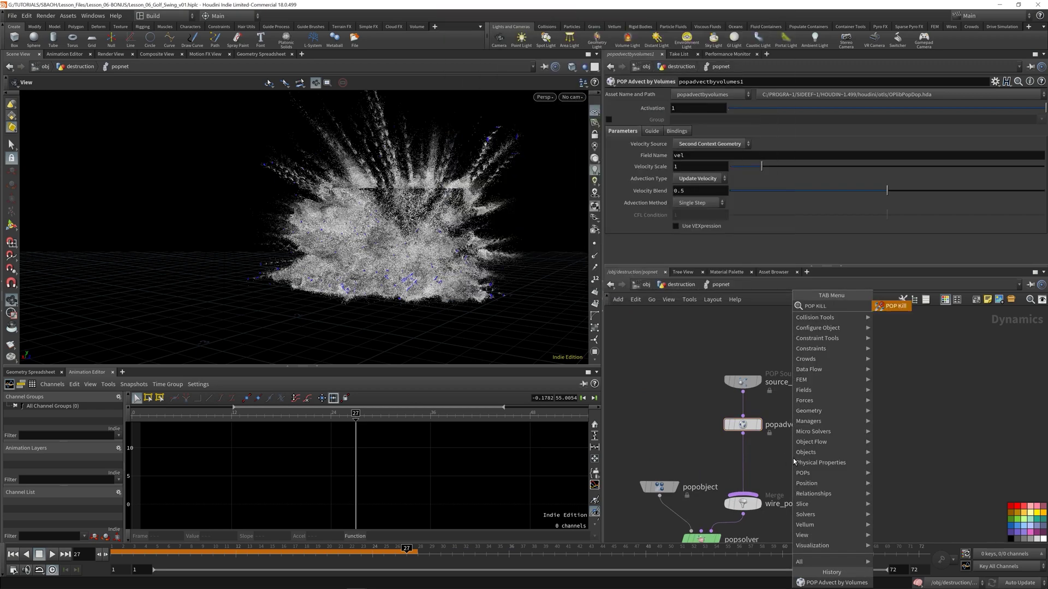
key(Return)
click(792, 463)
drag(793, 467, 743, 461)
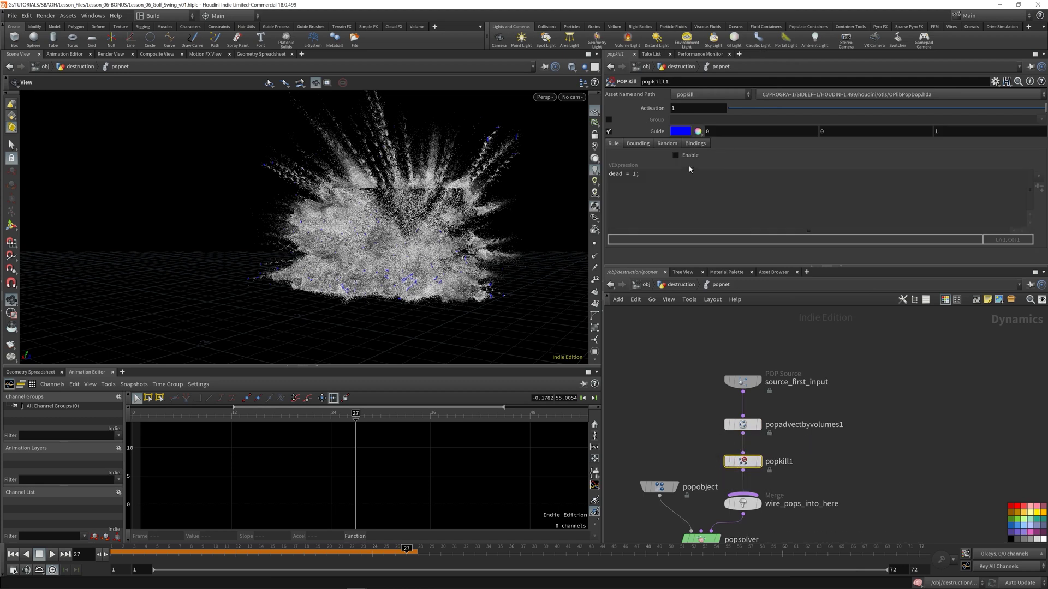
Set the bounding type of popkill1 to Bounding Object and save the scene
click(637, 144)
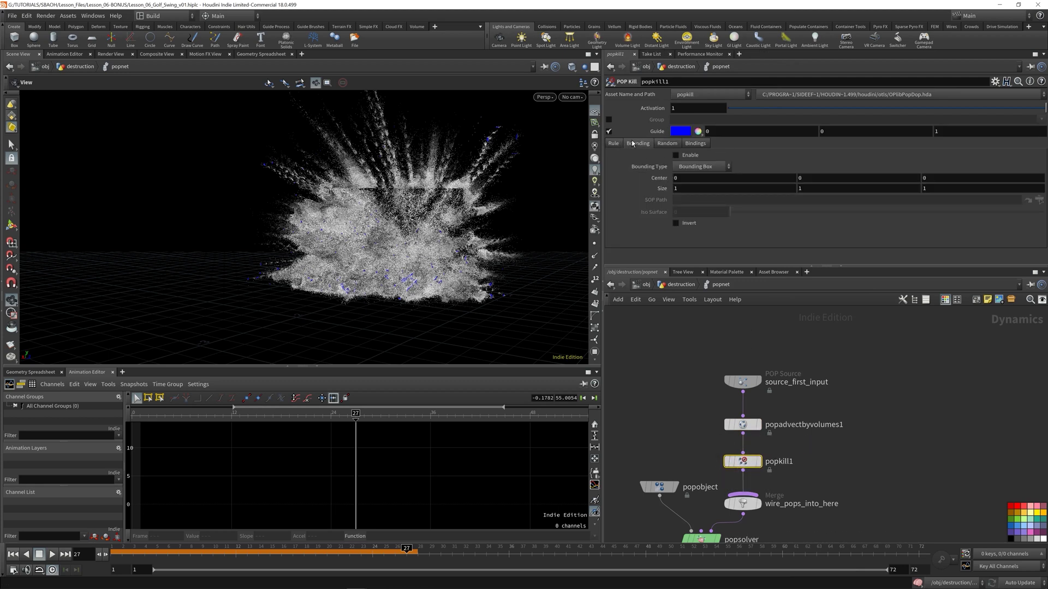
click(712, 169)
key(ctrl+s)
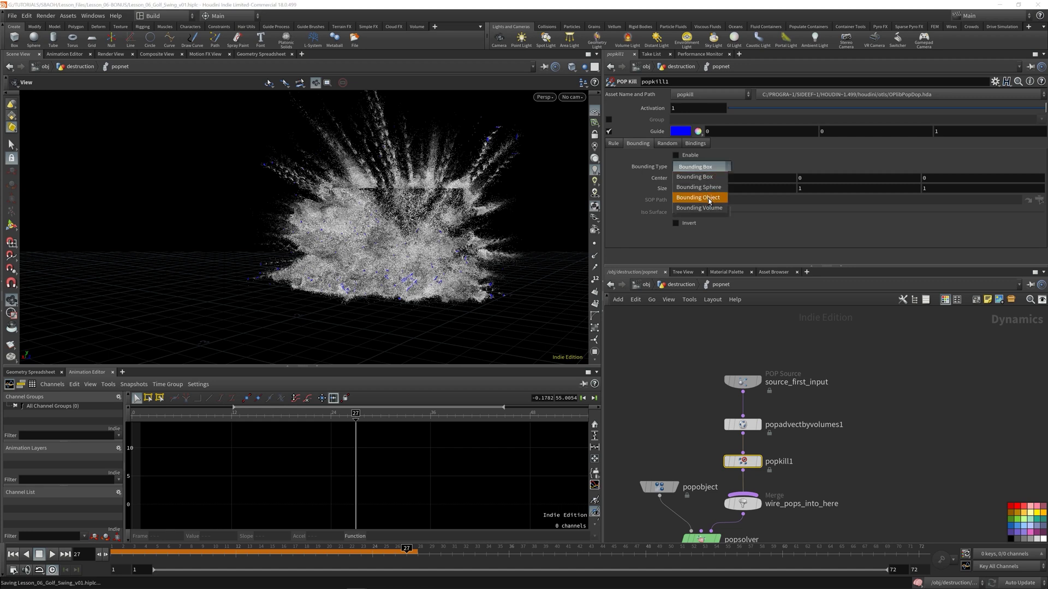
click(707, 198)
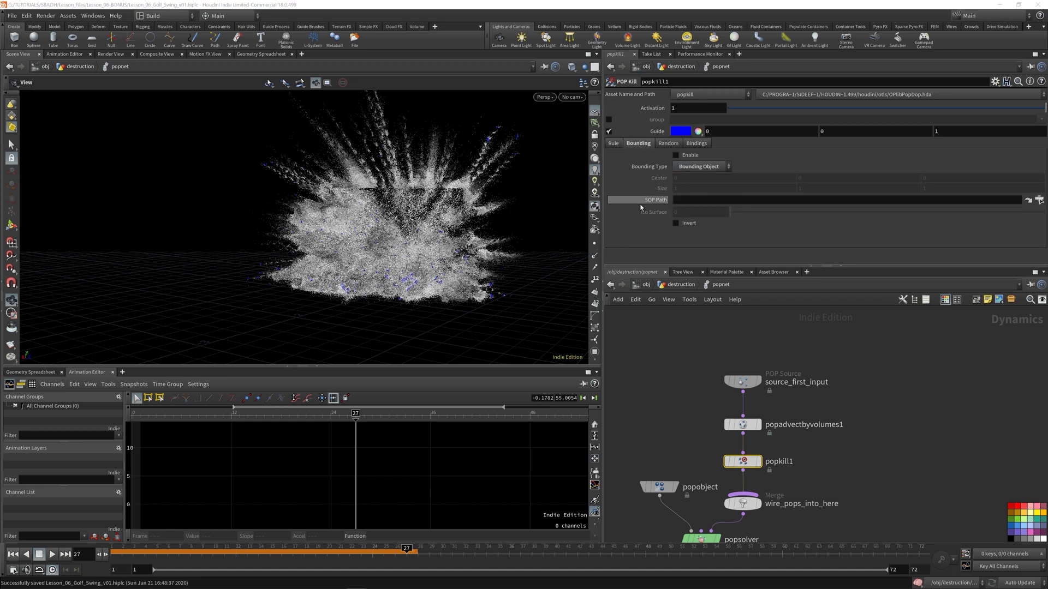
click(690, 200)
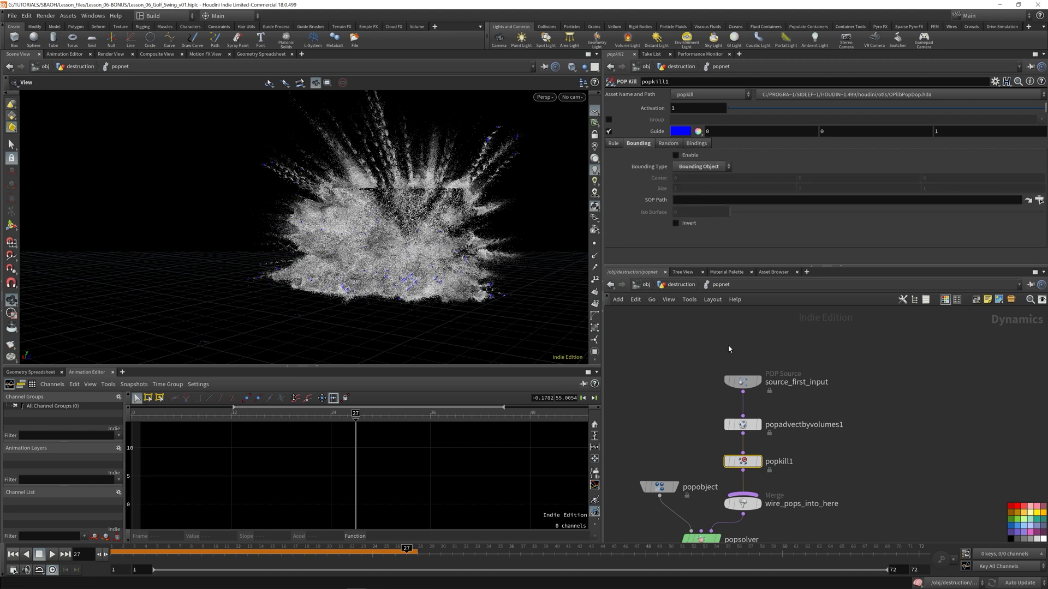
Review the Velocity Source options of popadvectbyvolumes1 and return to the popkill1 parameters
click(786, 425)
click(699, 143)
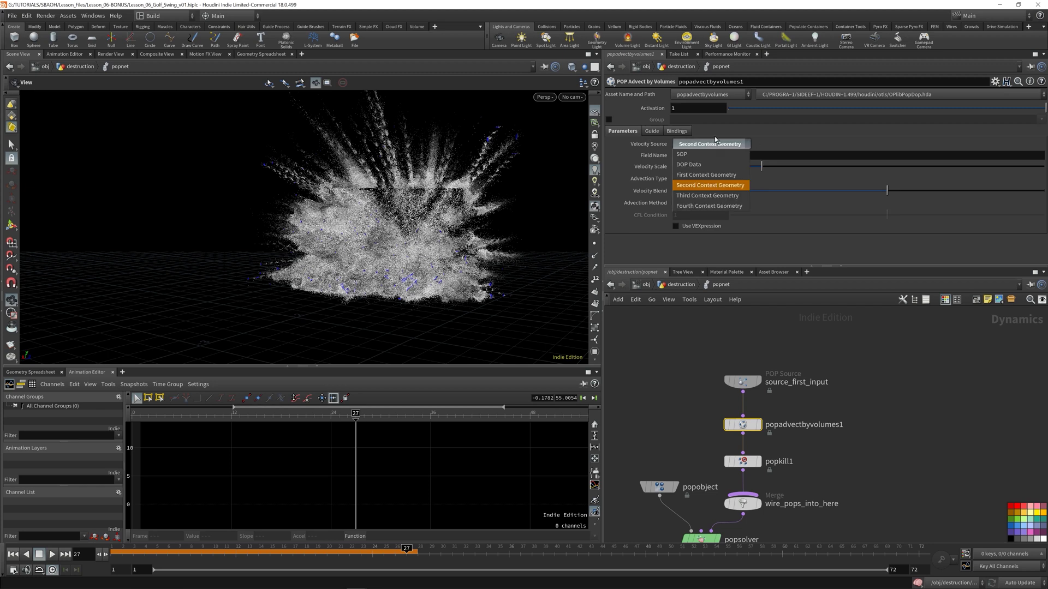
click(688, 164)
click(736, 461)
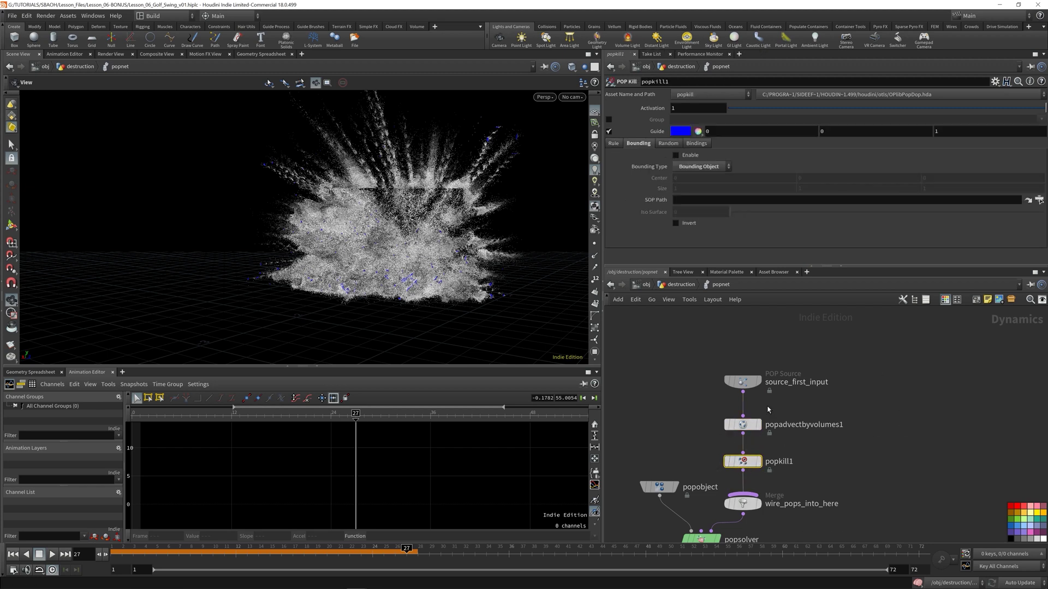
Set the SOP Path of popkill1 to the expression `opinputpath("..",2)` and check which node it resolves to
click(699, 202)
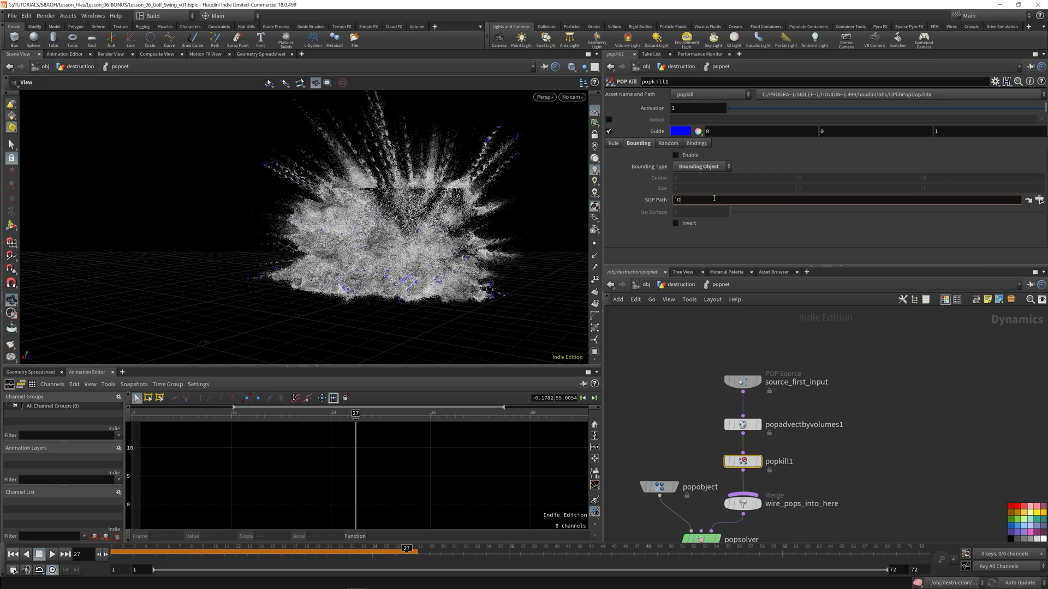
text(`opin)
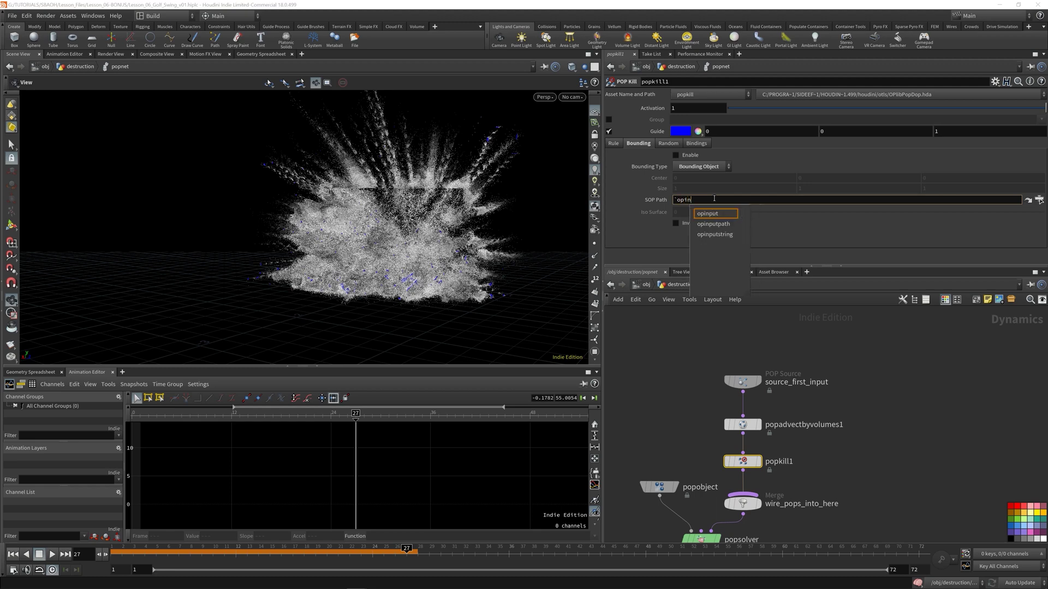
text(putpath(")
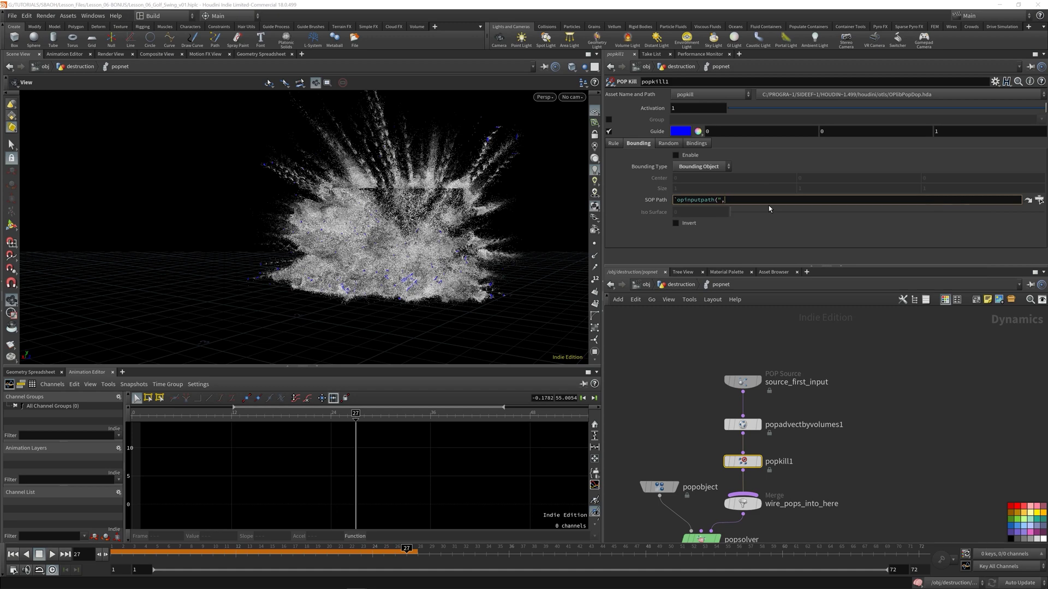
text(..",)
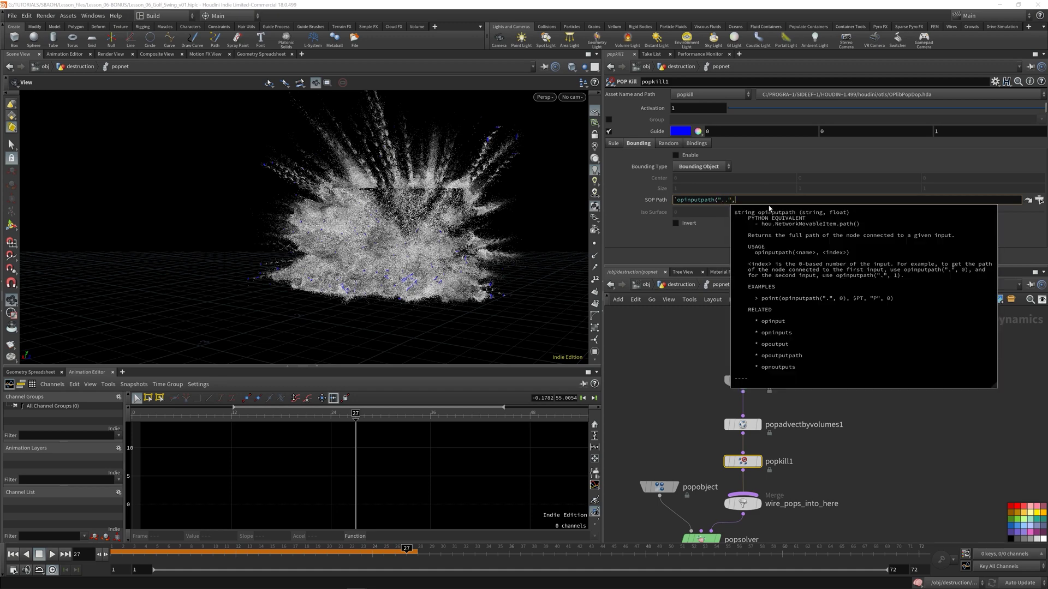
text(2))
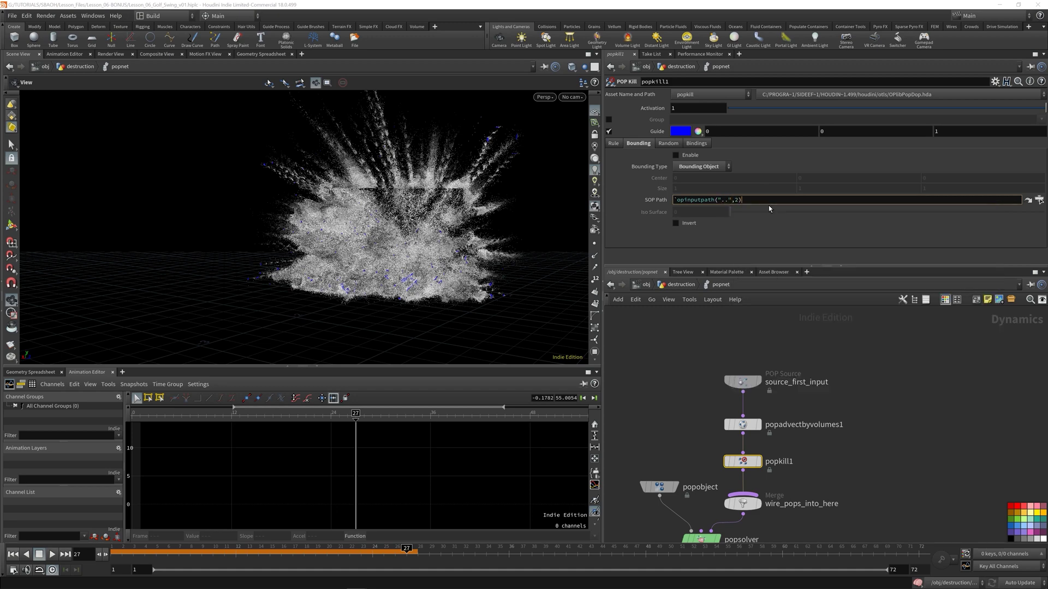
key(Return)
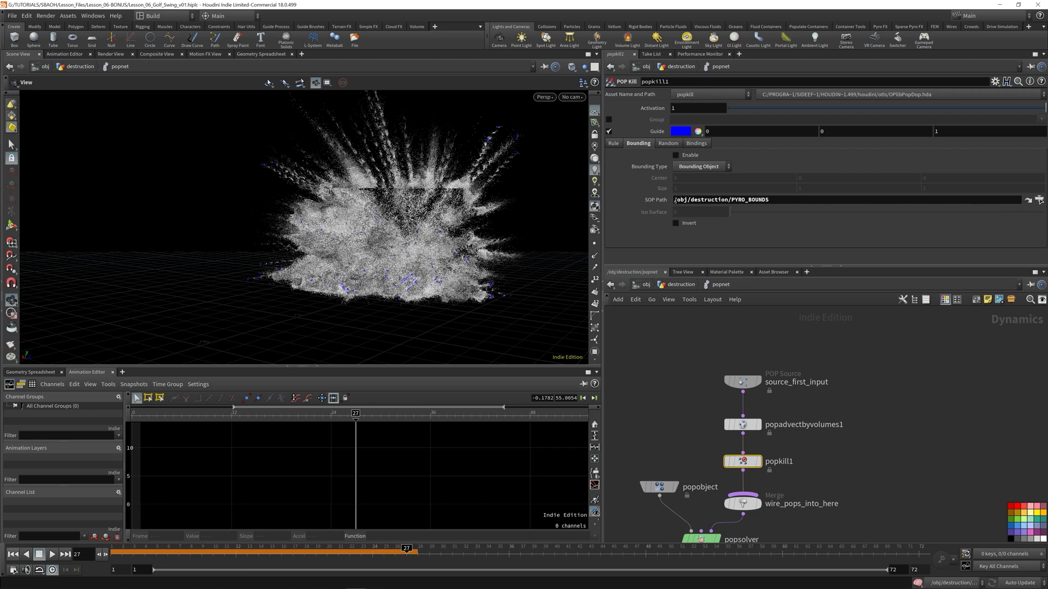
mouse_move(674, 201)
mouse_down()
mouse_move(712, 201)
mouse_move(667, 200)
mouse_up()
click(782, 200)
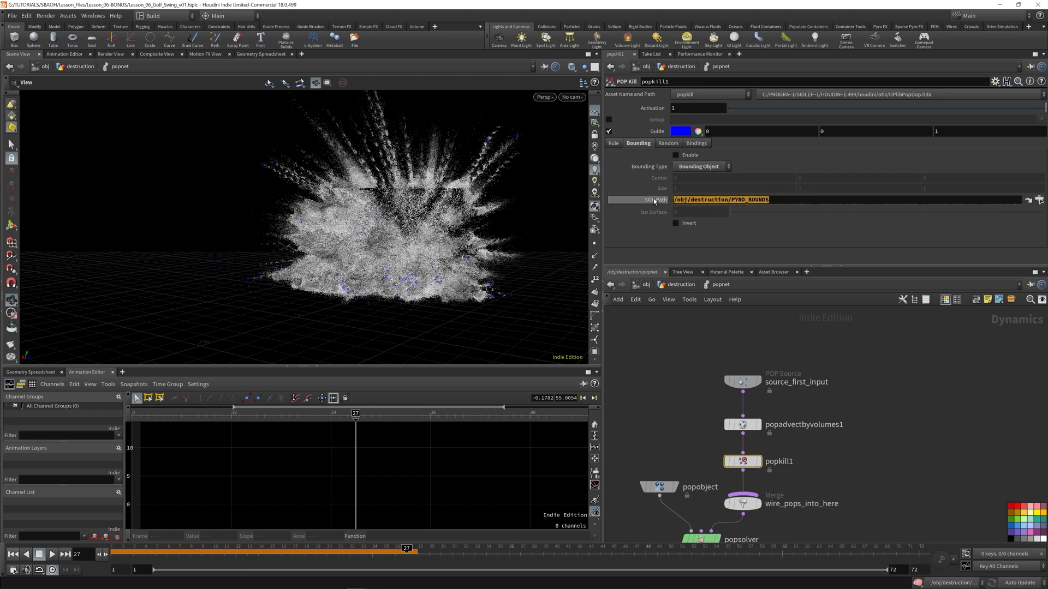
text(`opinputpath("..",2)`)
middle_drag(908, 487, 904, 431)
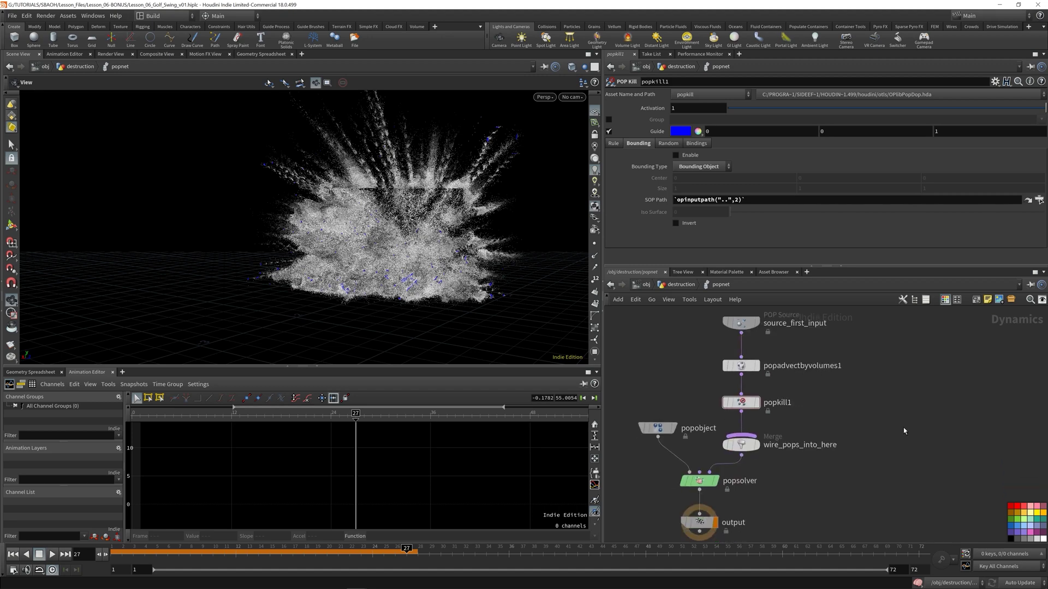
Play the simulation from the first frame and examine whether particles beyond the pyro bounds are removed
click(13, 553)
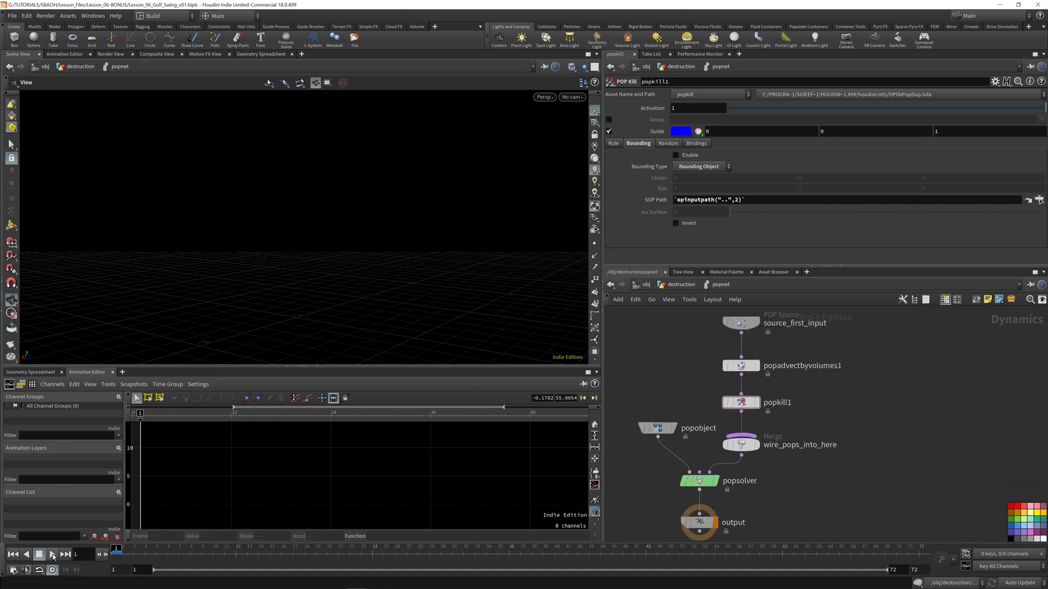
click(53, 555)
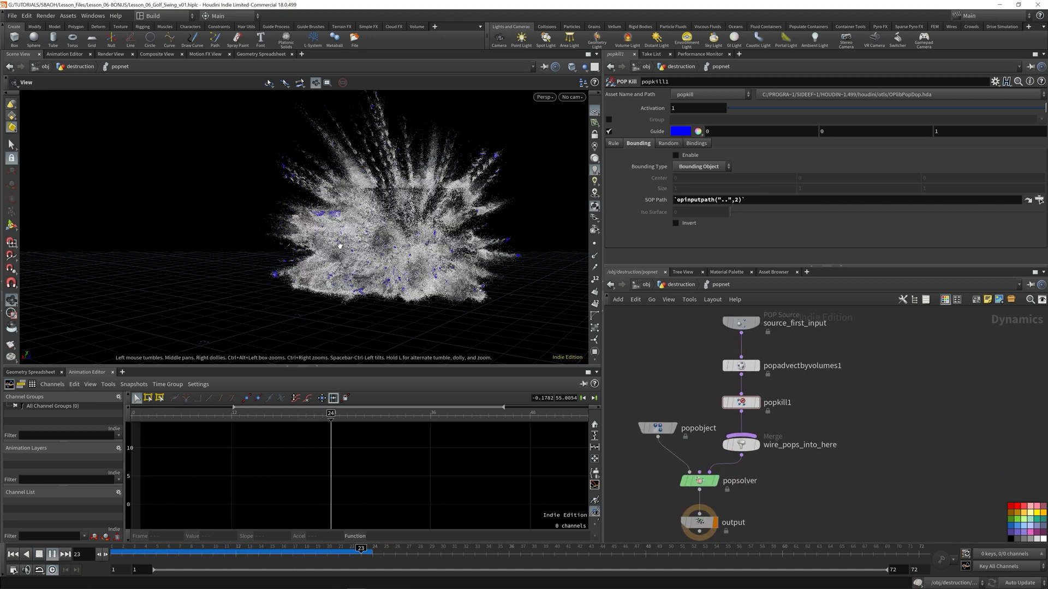
drag(331, 260, 261, 222)
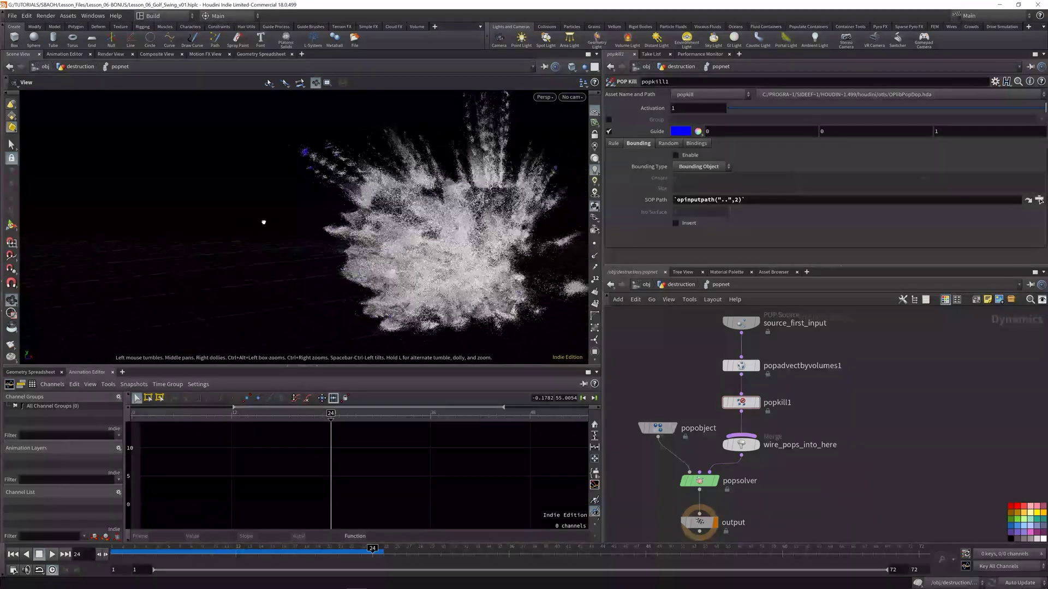
Enable the bounding rule on popkill1 with Invert on, and save the scene
click(690, 224)
click(13, 554)
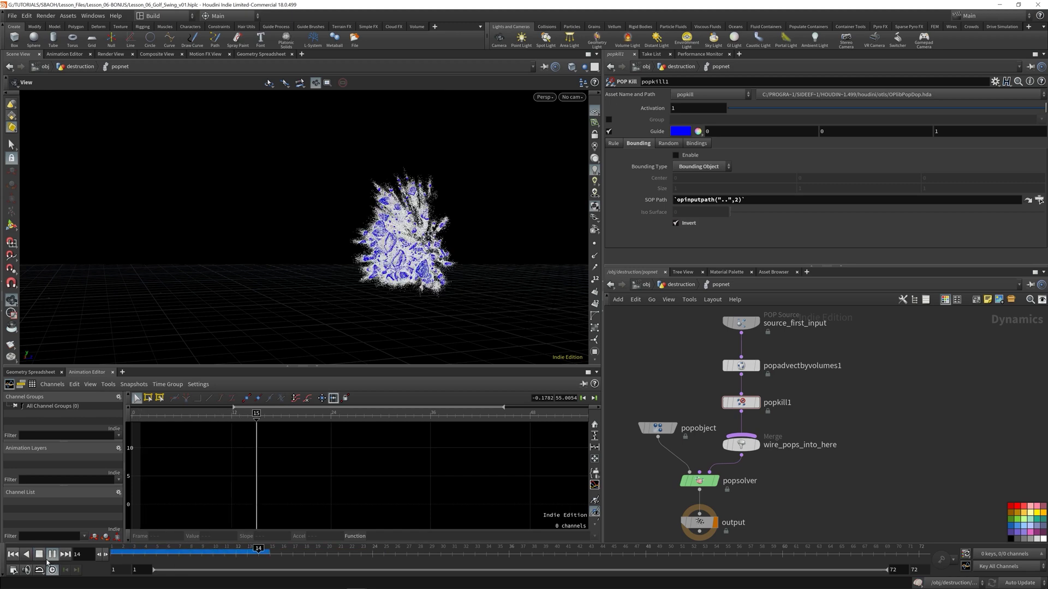
key(ctrl+s)
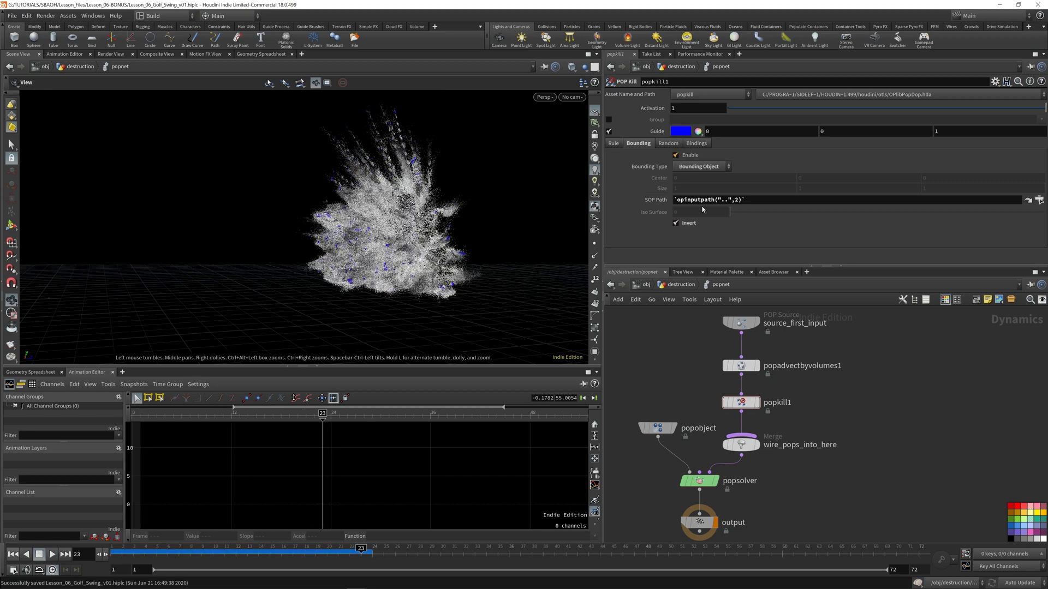
drag(491, 158, 475, 230)
Replay the simulation from frame 1, inspect the particles against the bounding box up close, and return to the destruction network
drag(143, 554, 248, 553)
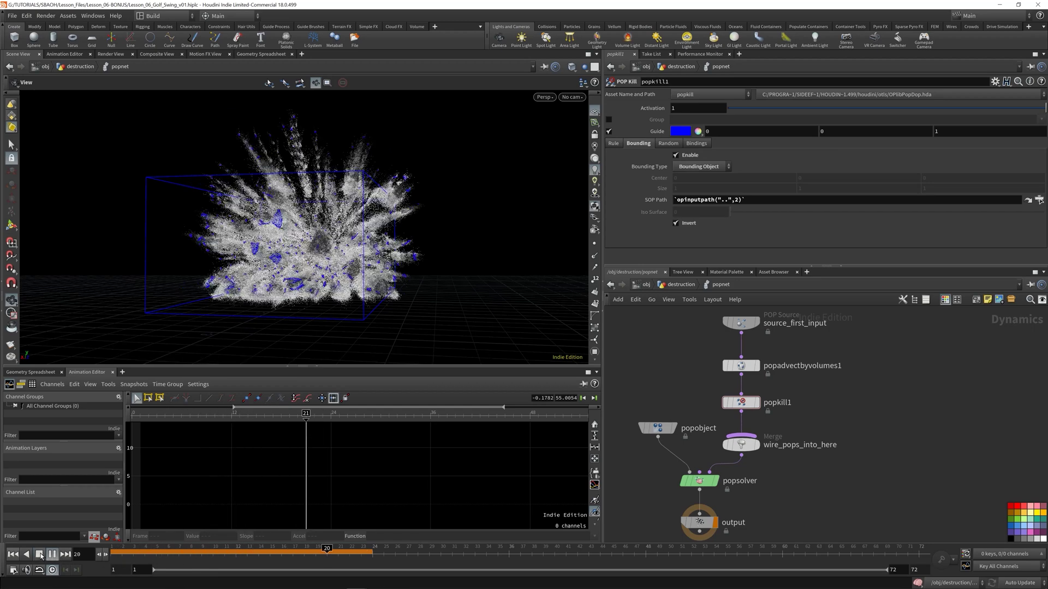
click(41, 555)
click(13, 554)
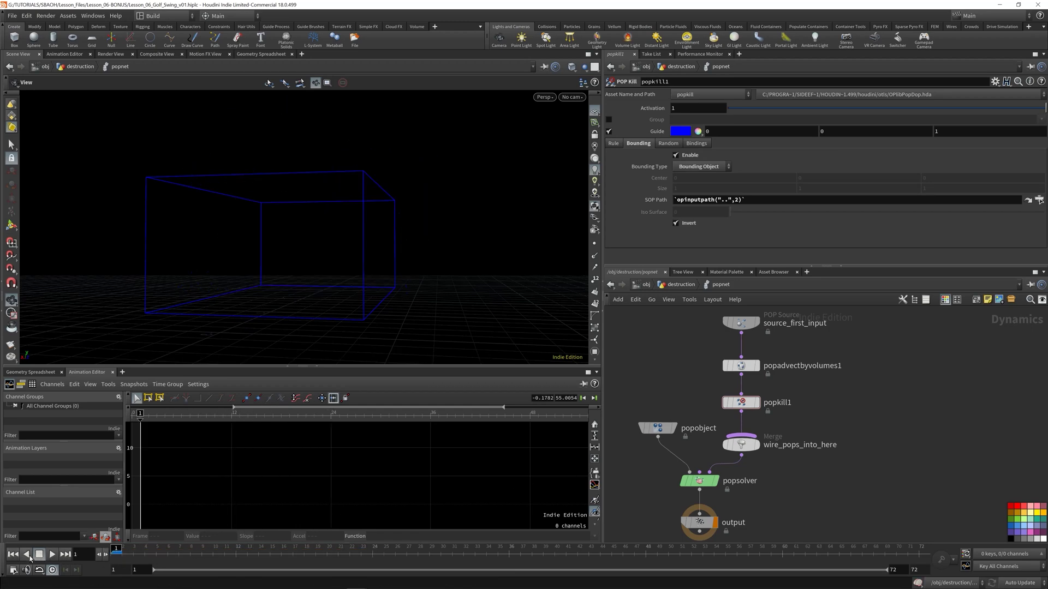
click(49, 556)
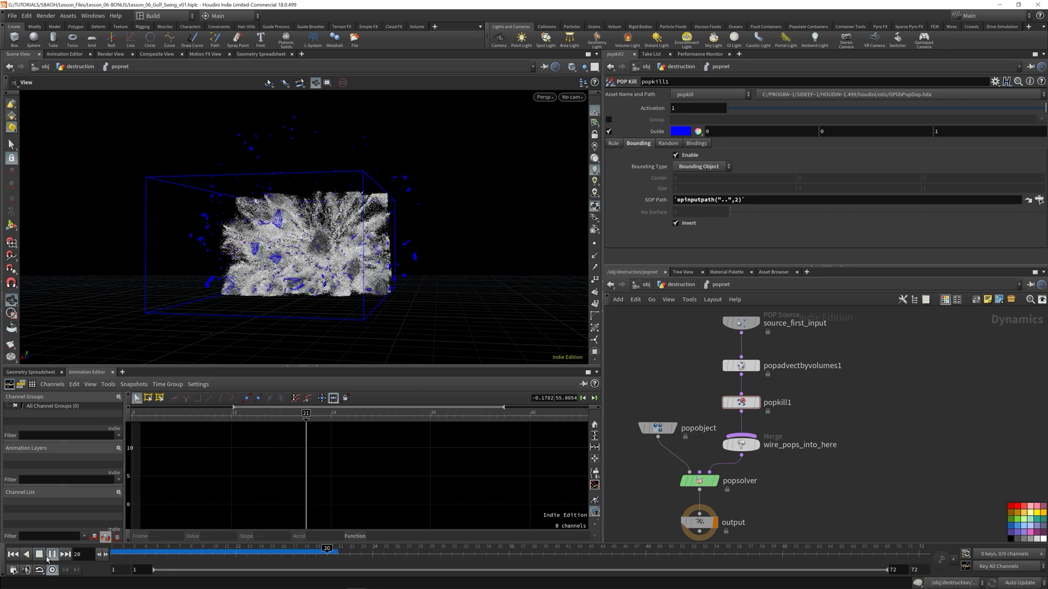
click(47, 556)
alt+right_drag(449, 240, 481, 225)
drag(482, 226, 327, 199)
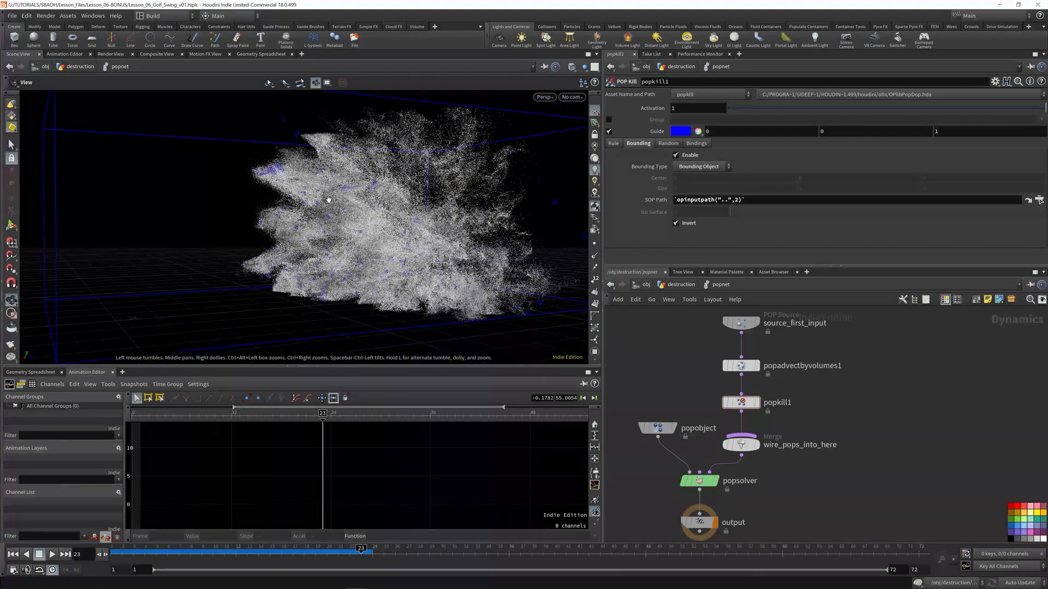
click(678, 284)
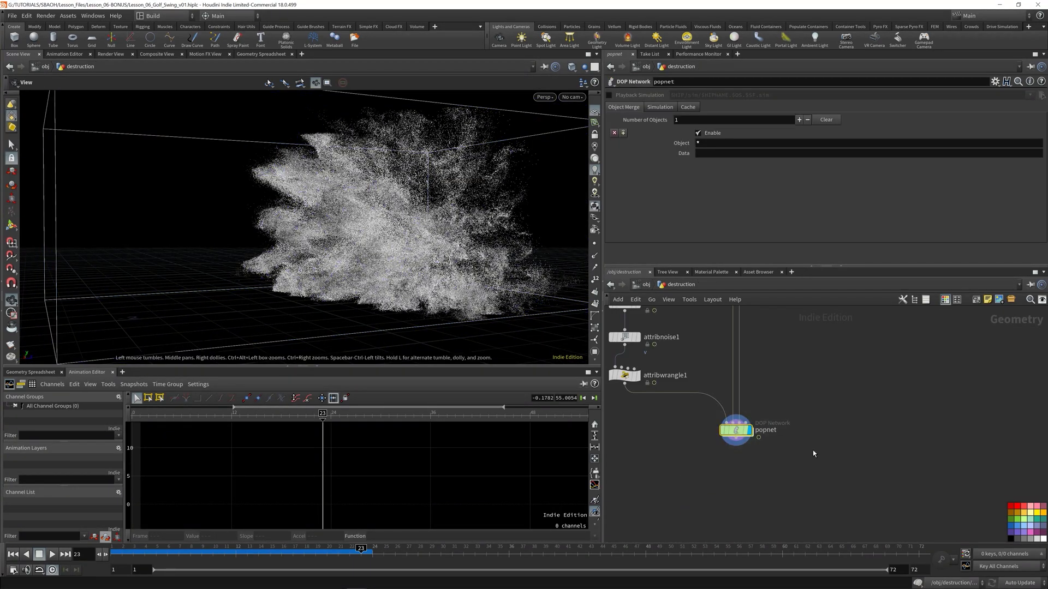
Inside popnet, move the output node lower to make room and add a Ground Plane node beside the popsolver
middle_drag(813, 453, 816, 436)
right_drag(397, 204, 472, 192)
drag(473, 191, 467, 220)
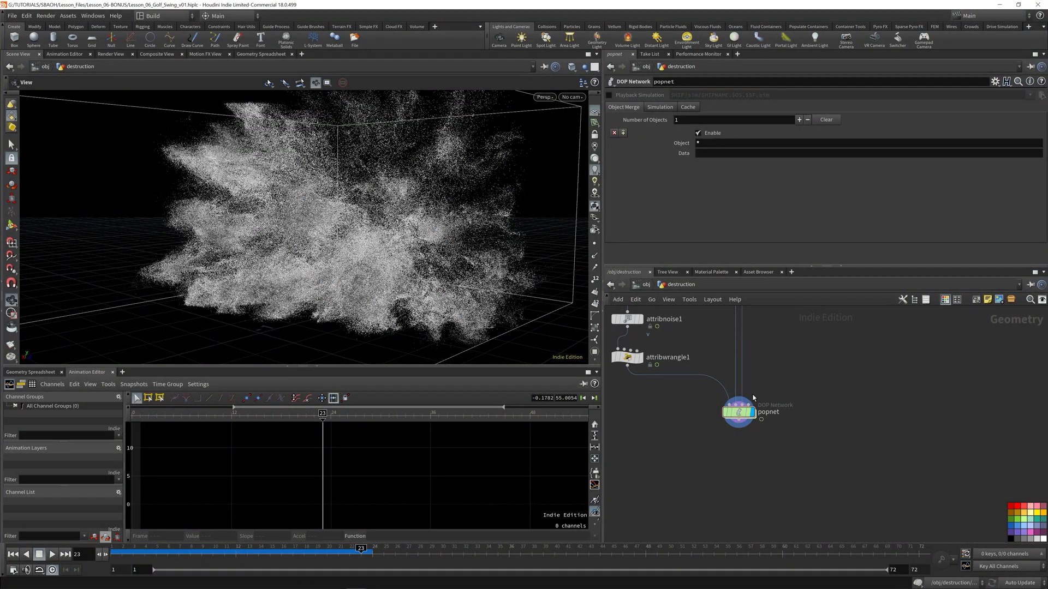
double_click(739, 411)
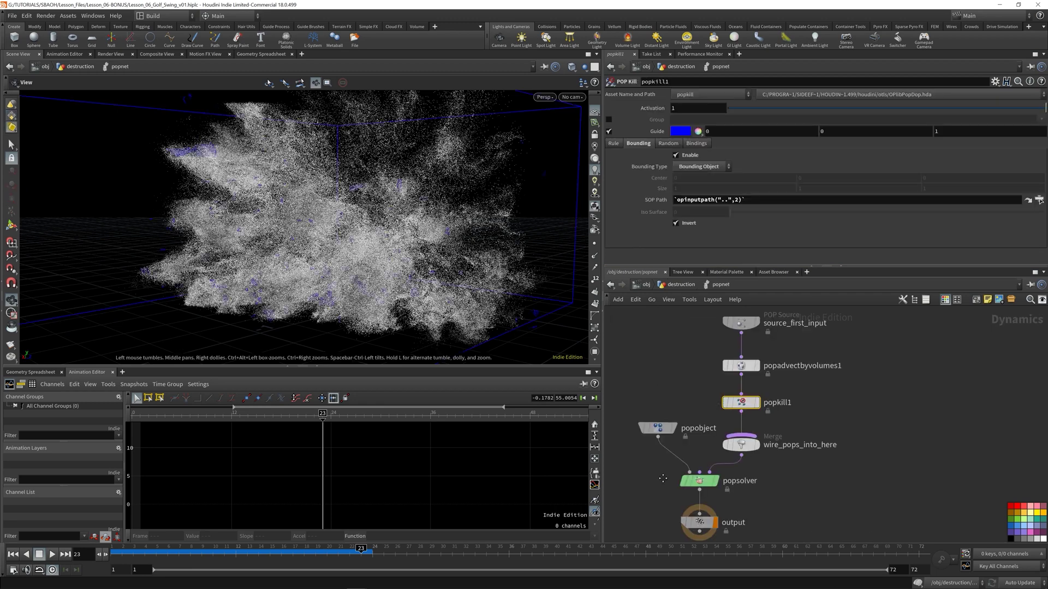
middle_drag(663, 478, 679, 376)
drag(712, 422, 711, 486)
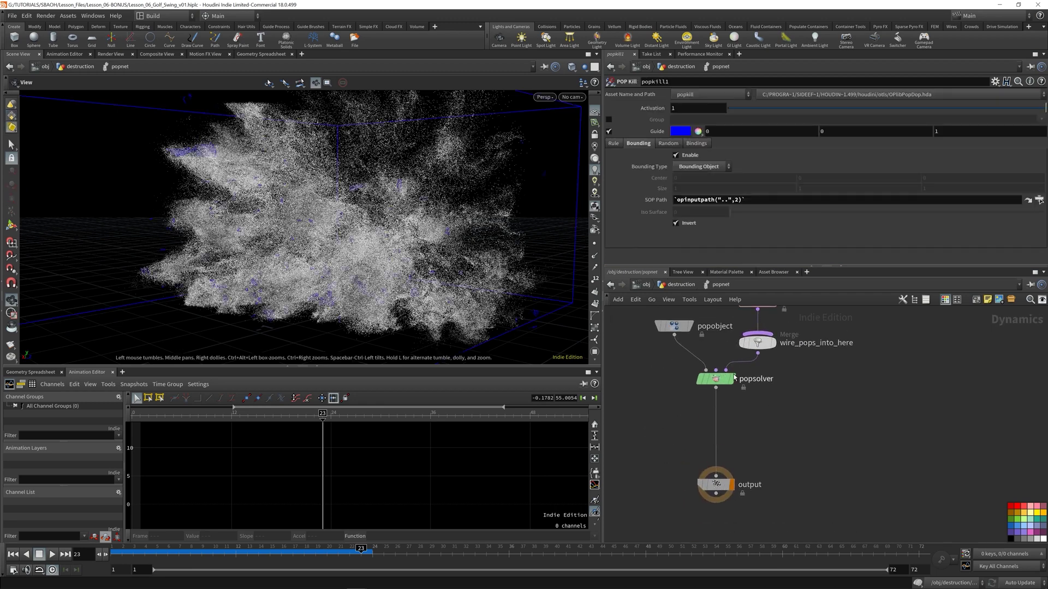
key(Tab)
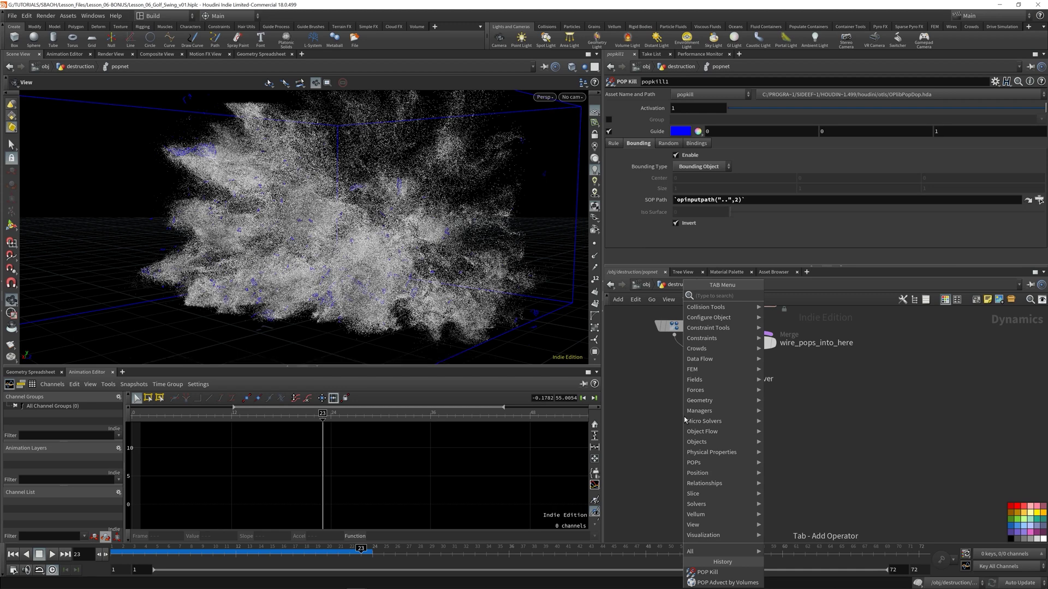
text(grou)
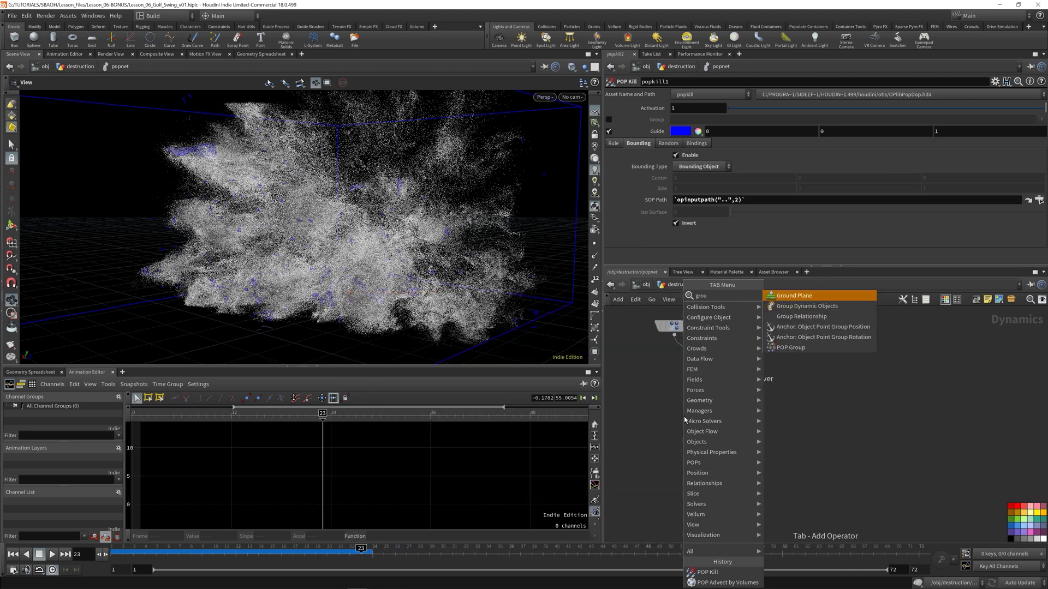
key(Return)
click(683, 417)
Insert a Merge node between popsolver and output, connect groundplane1 to it, and reorder its inputs so groundplane1 comes before popsolver
key(Tab)
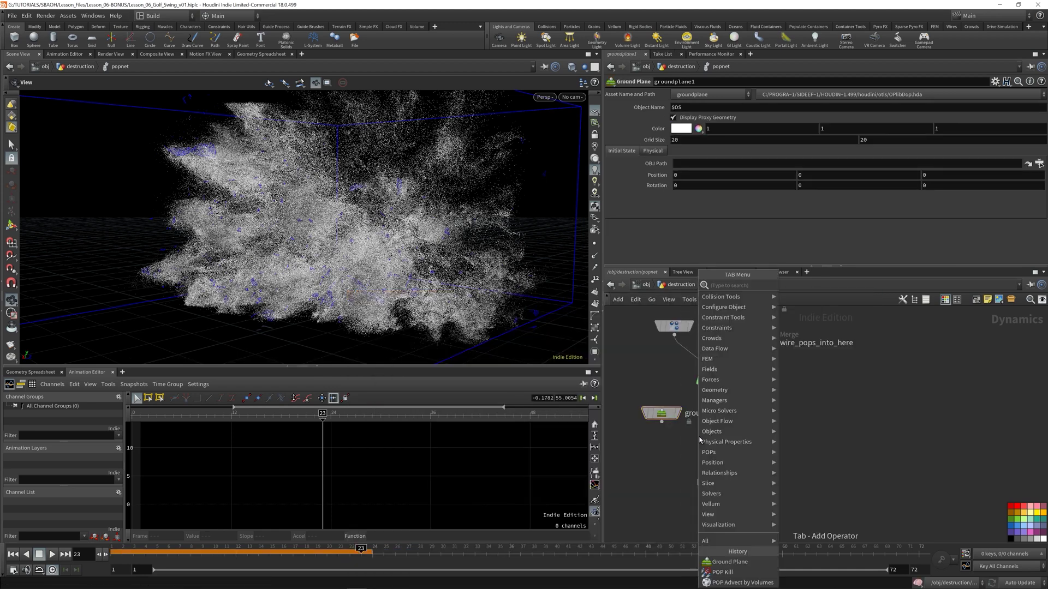
text(merge)
key(Return)
click(700, 440)
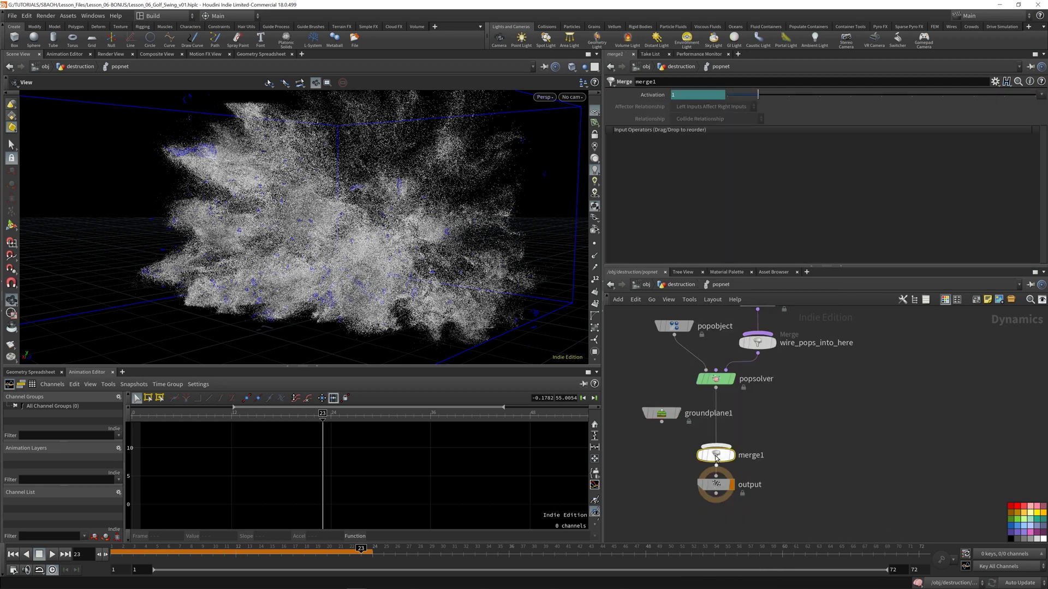
drag(661, 422, 718, 457)
key(shift+r)
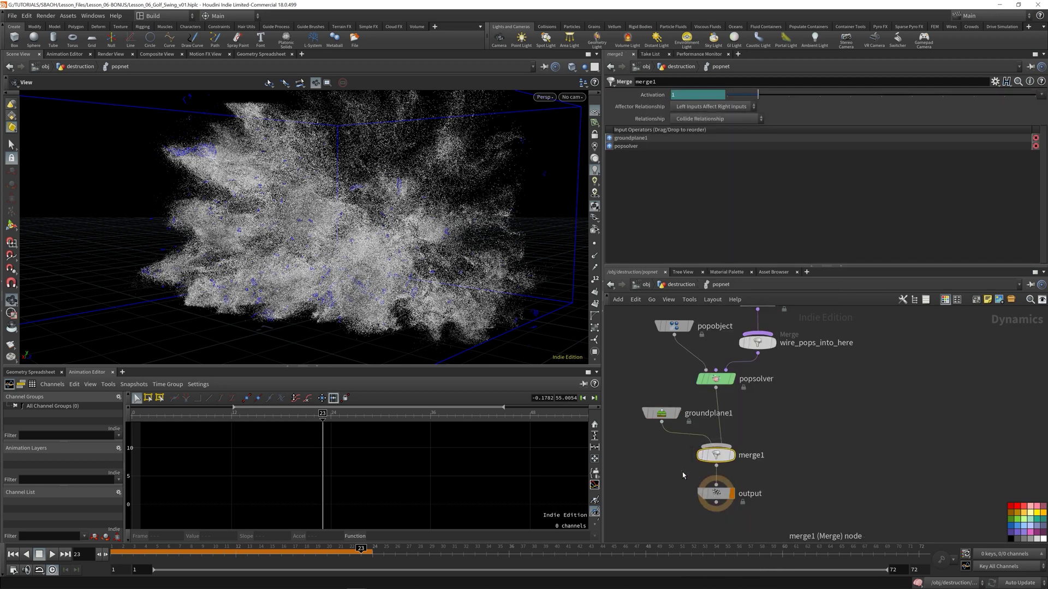
Return to the destruction network, replay the simulation from frame 1, and view the particles together with the ground plane
click(670, 283)
click(13, 554)
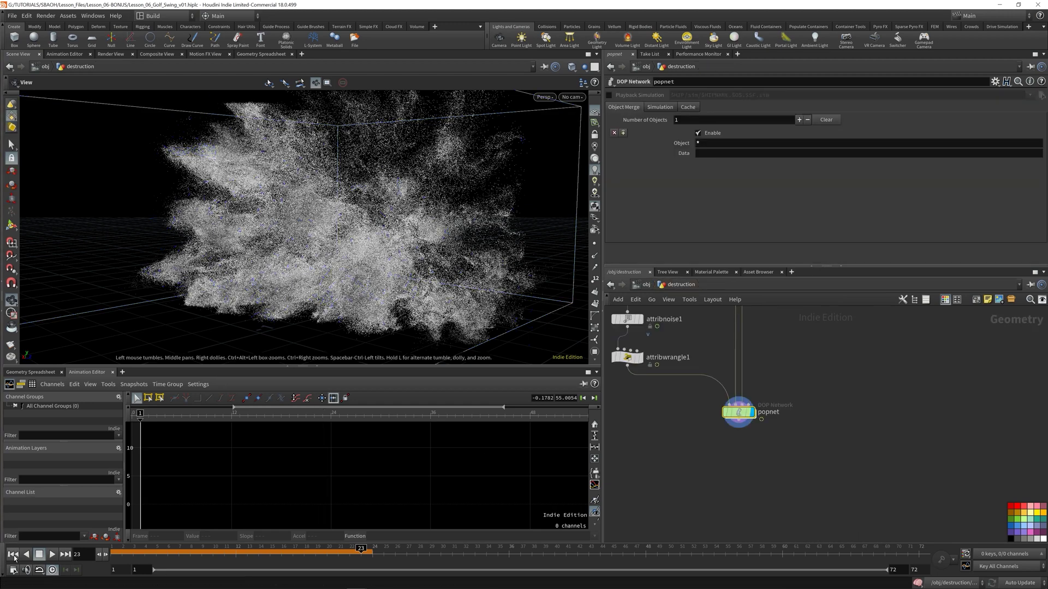
click(52, 555)
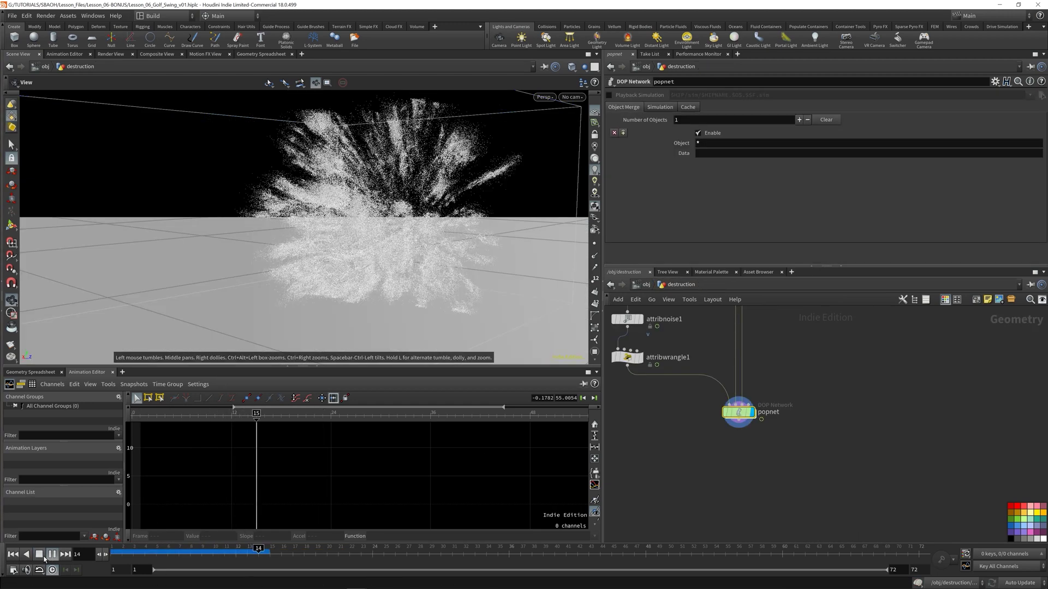
drag(511, 238, 398, 274)
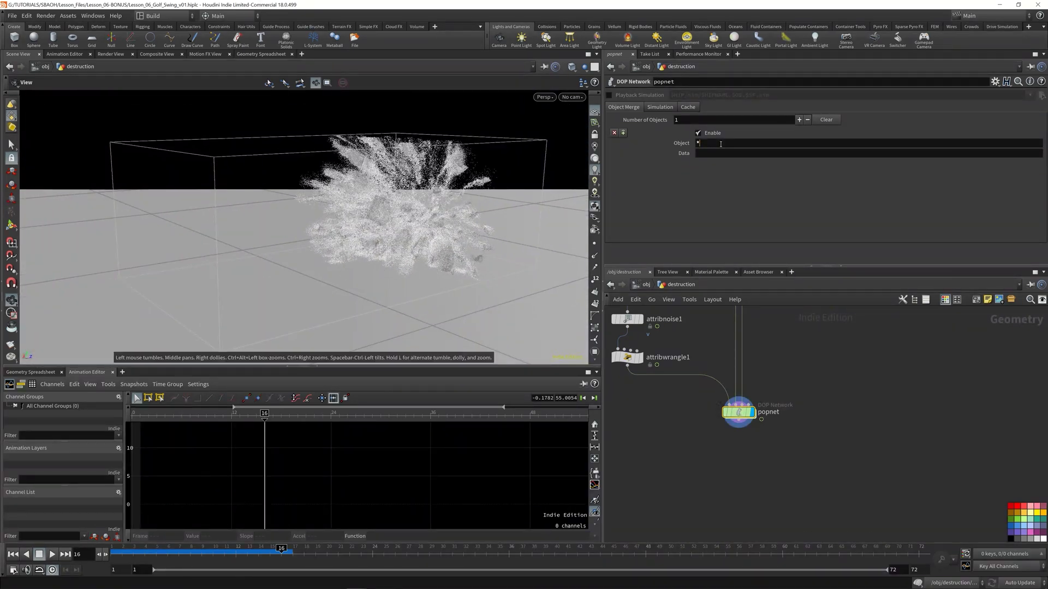
Save the scene, look up the POP object's name inside popnet, and set popnet's merged Object to popobject
click(723, 145)
key(ctrl+s)
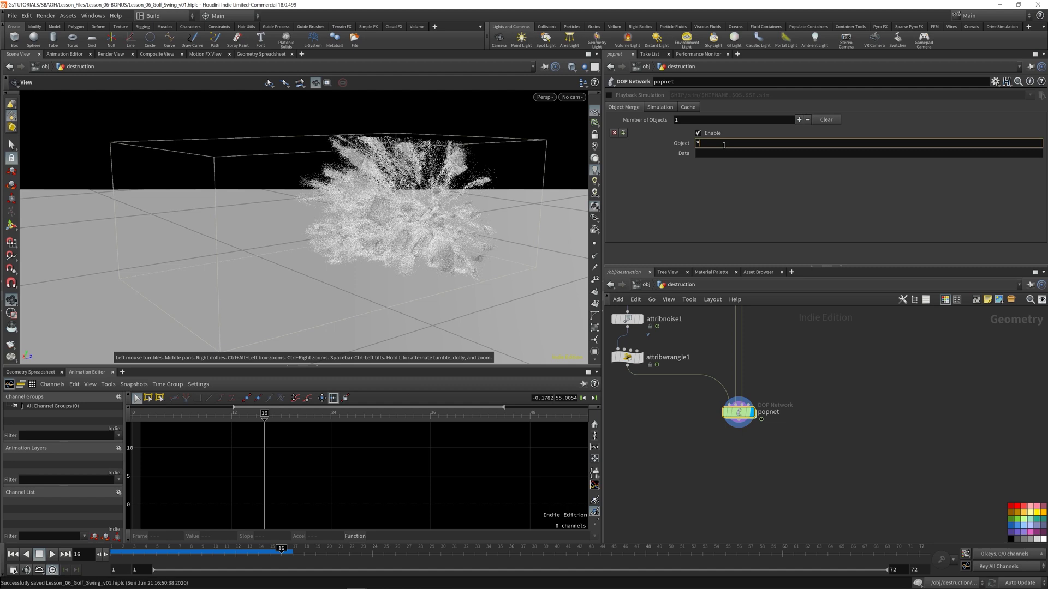
double_click(724, 416)
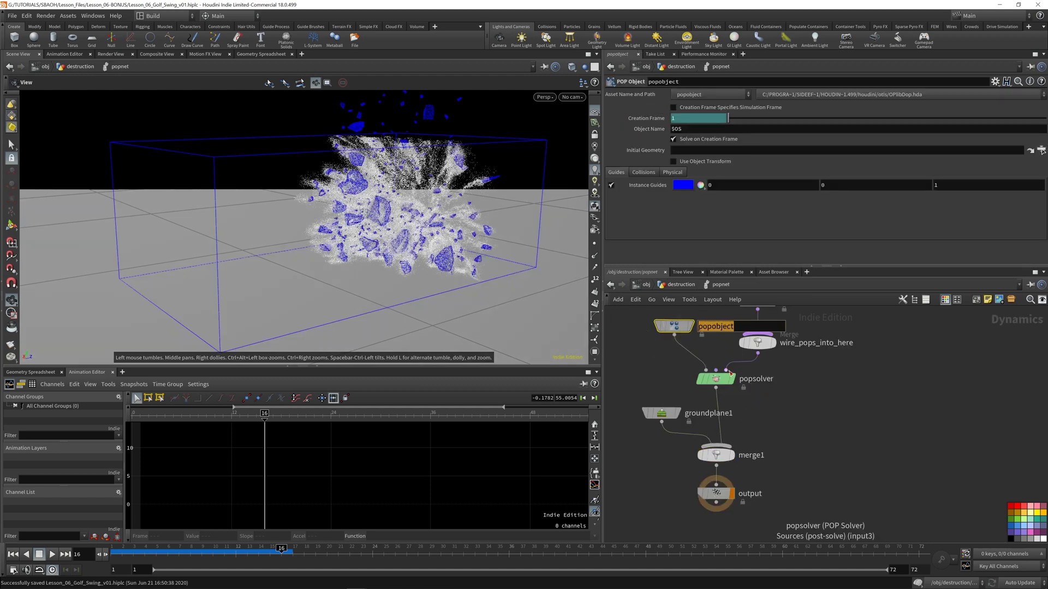
right_click(669, 286)
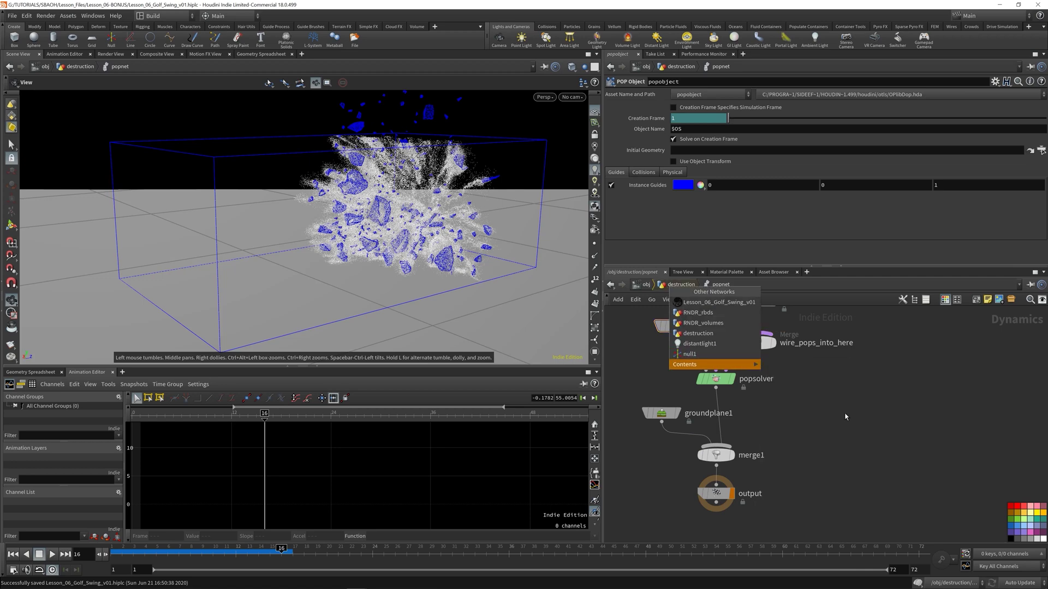
click(844, 416)
click(674, 286)
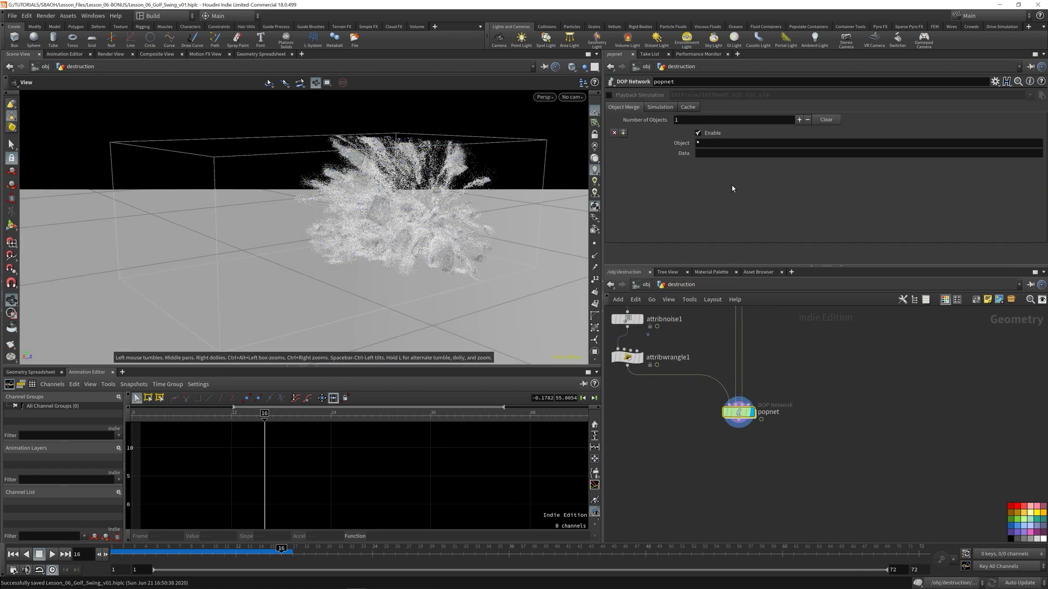
click(717, 144)
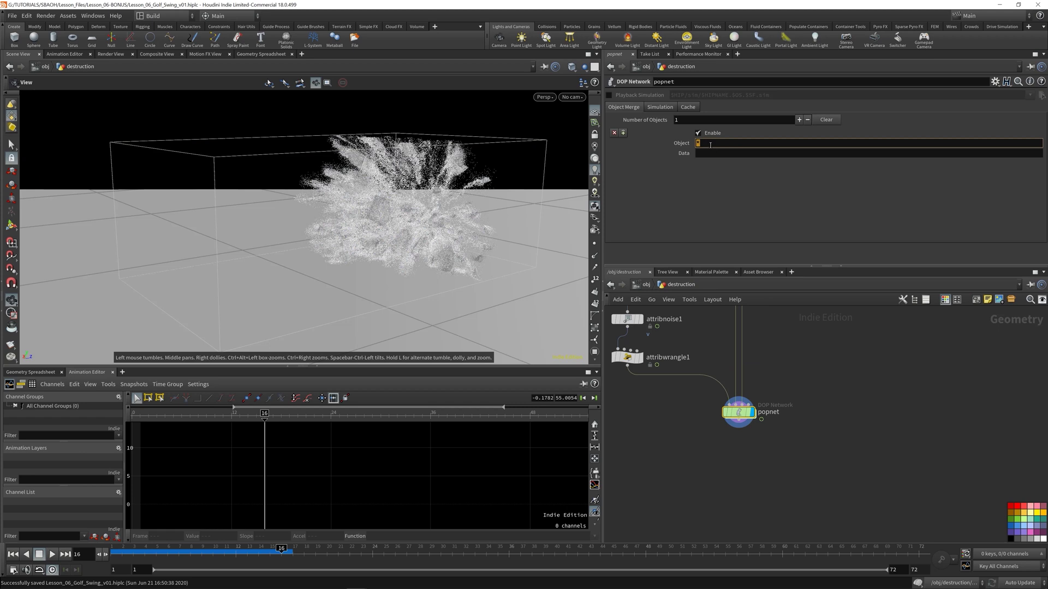
key(Return)
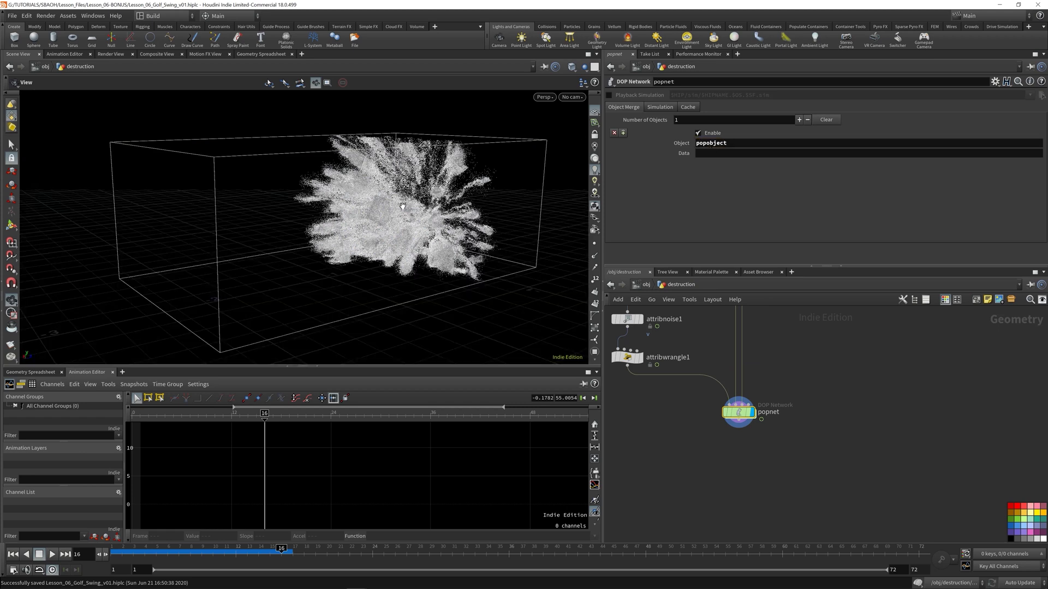
Review the ground plane setup inside popnet, play on to frame 30, and examine how the particles meet the ground
double_click(734, 411)
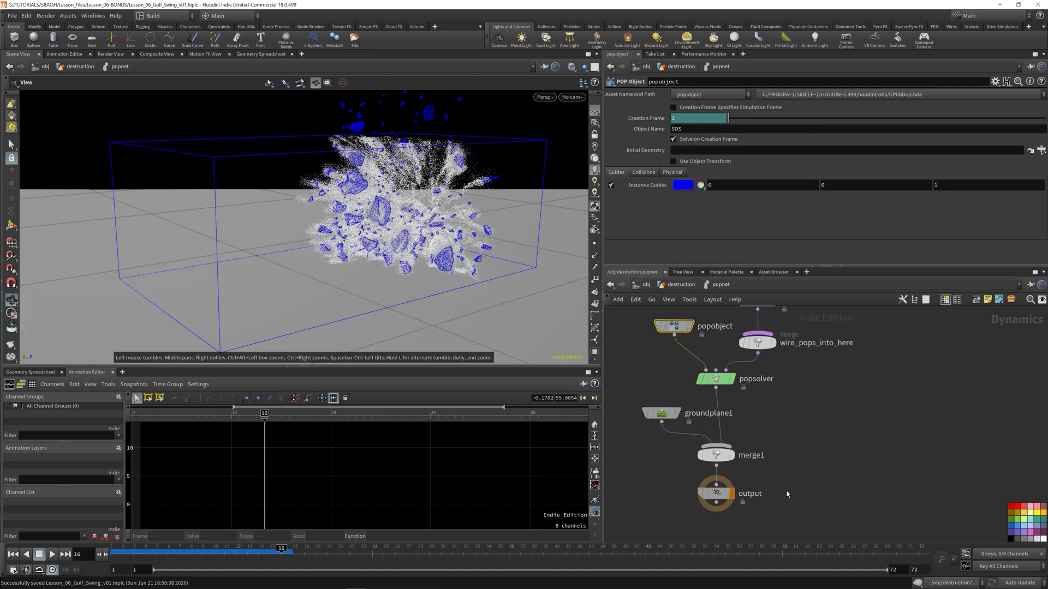
drag(630, 403, 742, 467)
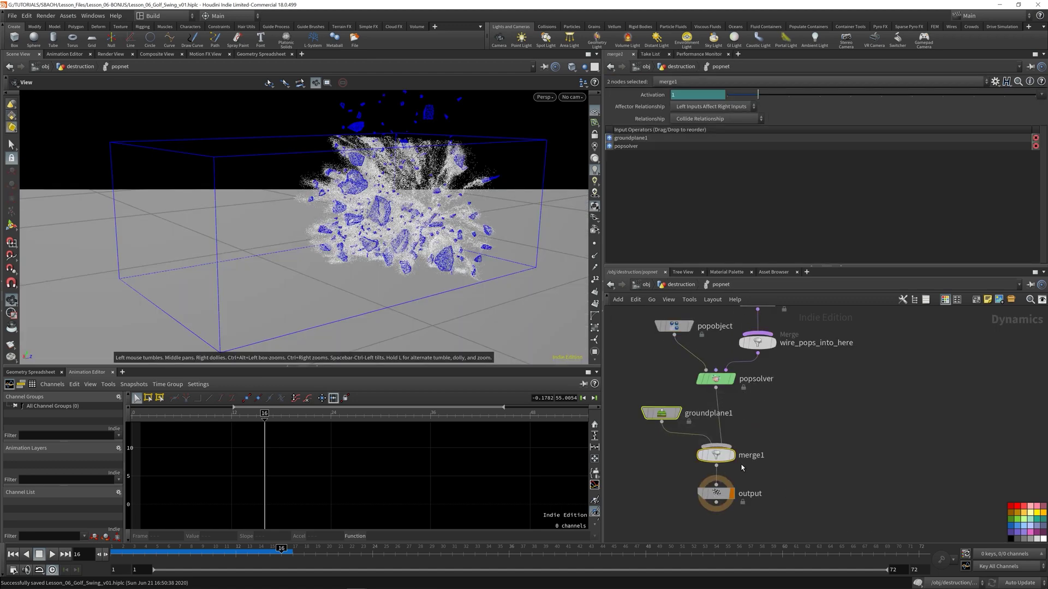
click(769, 429)
click(651, 413)
drag(399, 268, 518, 313)
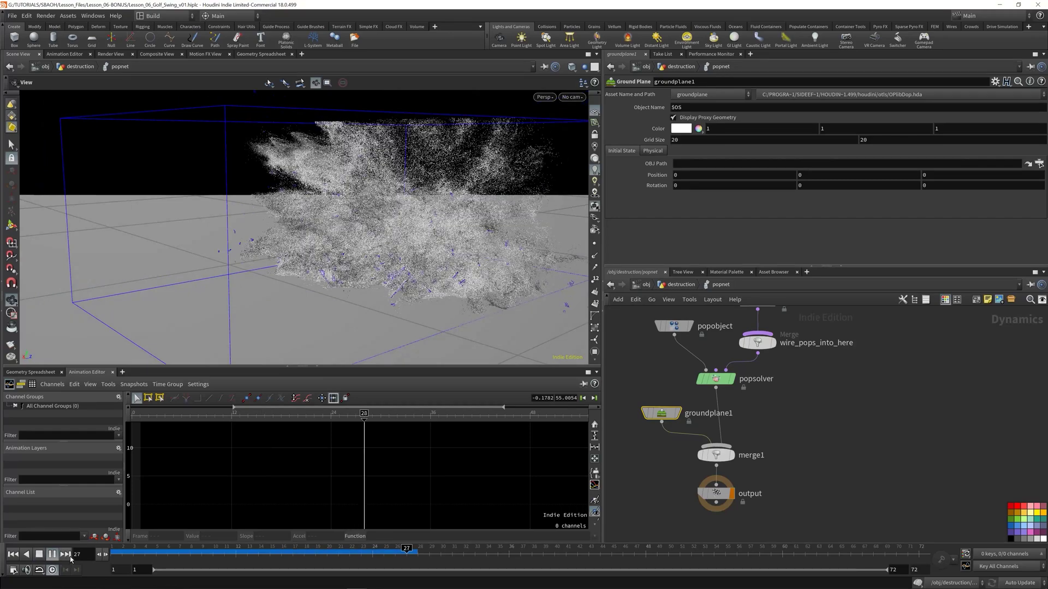
click(44, 557)
drag(440, 222, 451, 245)
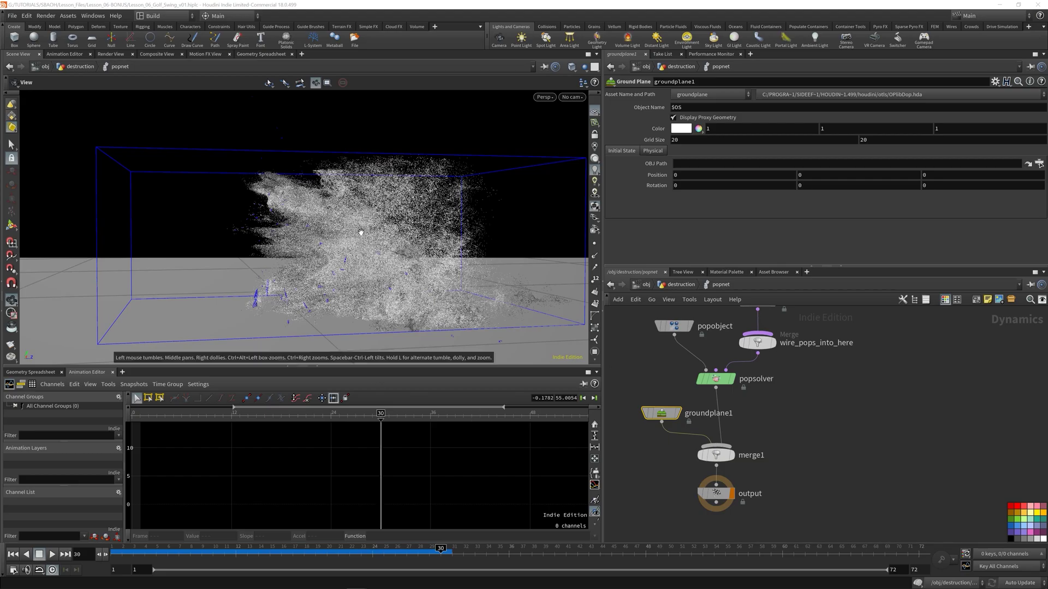
drag(361, 231, 474, 249)
right_drag(473, 249, 438, 229)
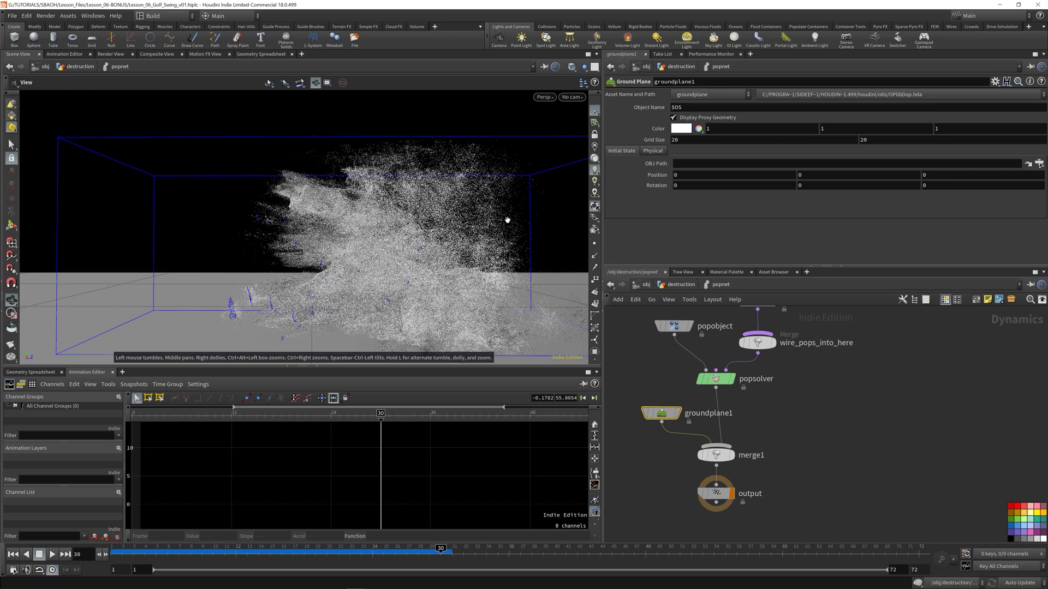
drag(424, 121, 349, 234)
click(669, 284)
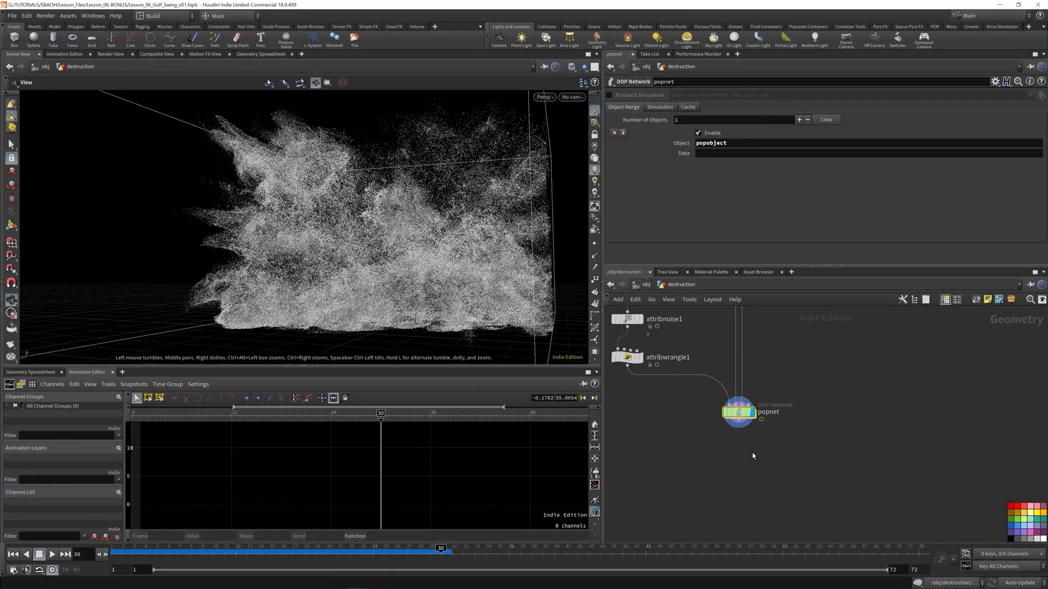
Save the scene and add a File Cache node below popnet, connected to its output
key(ctrl+s)
key(Tab)
text(filec)
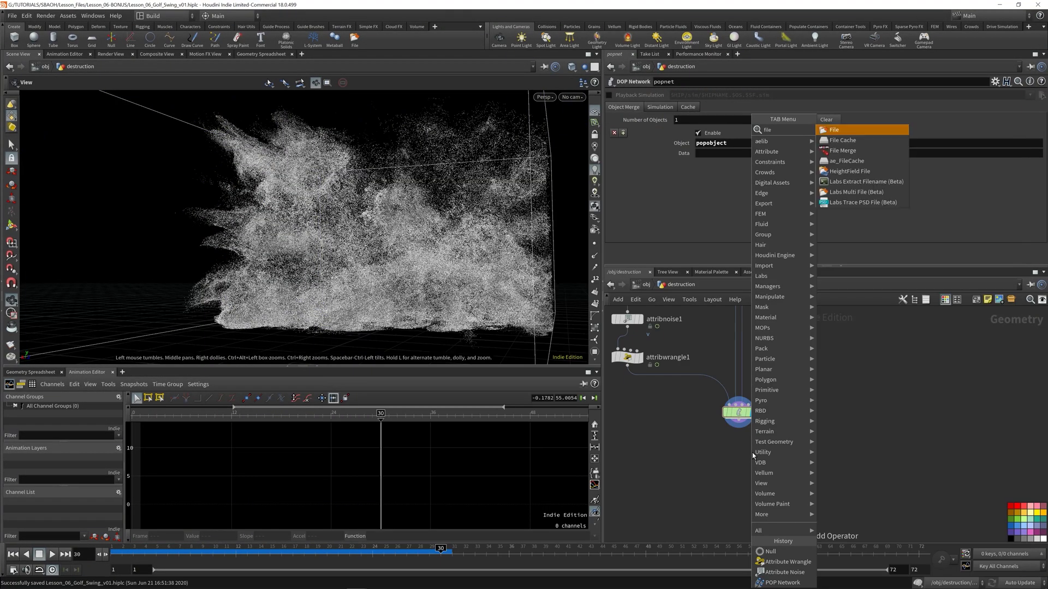
key(Return)
click(752, 453)
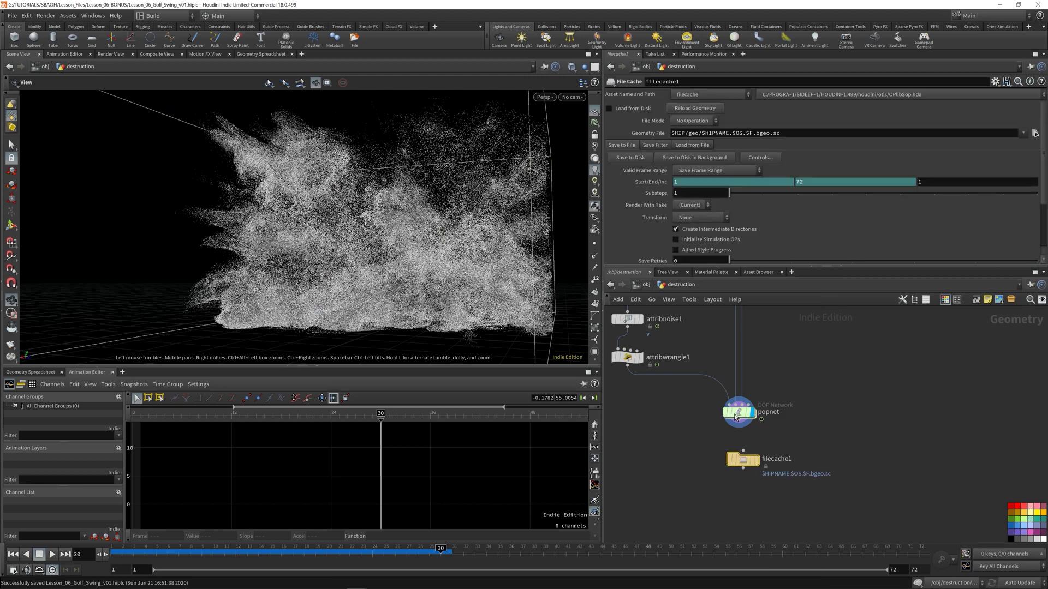
click(742, 453)
click(740, 449)
Copy the Geometry File path from the pyro_cache node
scroll(800, 391, down, 4)
middle_drag(799, 391, 790, 503)
click(751, 427)
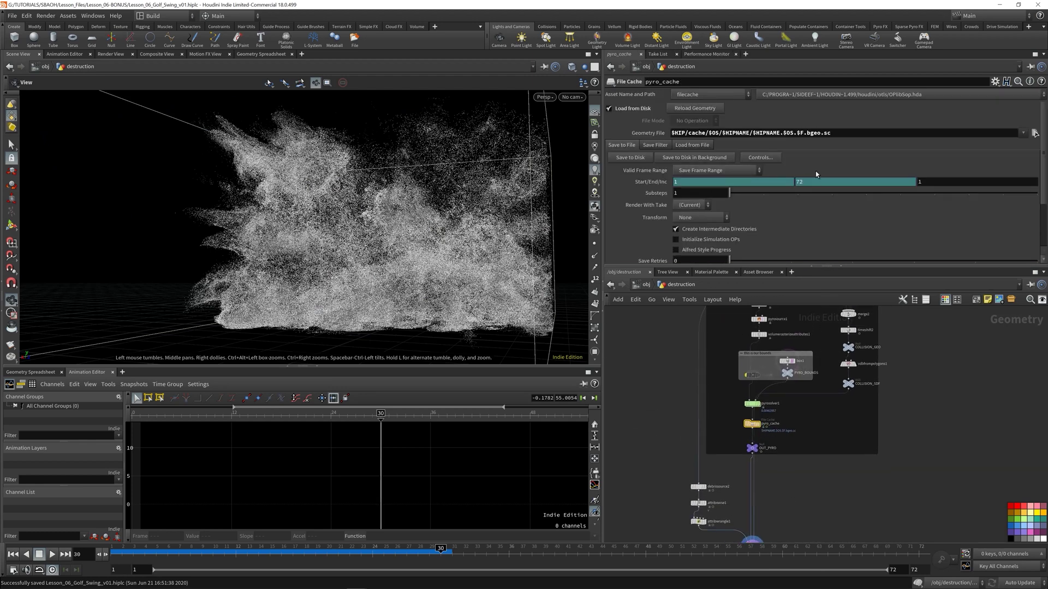
double_click(843, 135)
drag(833, 134, 657, 158)
key(ctrl+c)
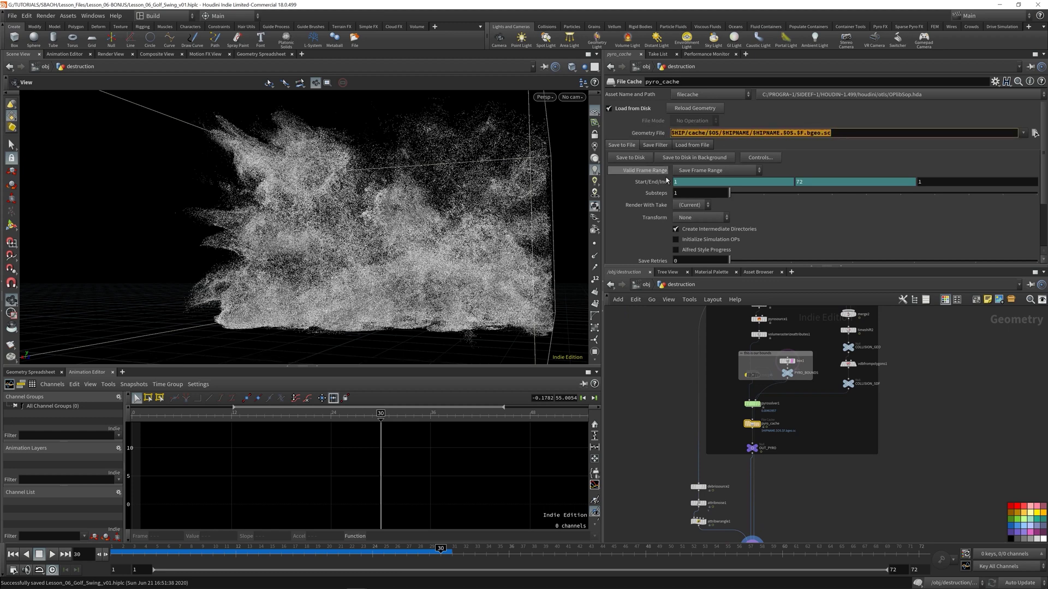
Set the Geometry File of filecache1 to the copied path `$HIP/cache/$OS/$HIPNAME/$HIPNAME.$OS.$F.bgeo.sc`
middle_drag(855, 521, 826, 371)
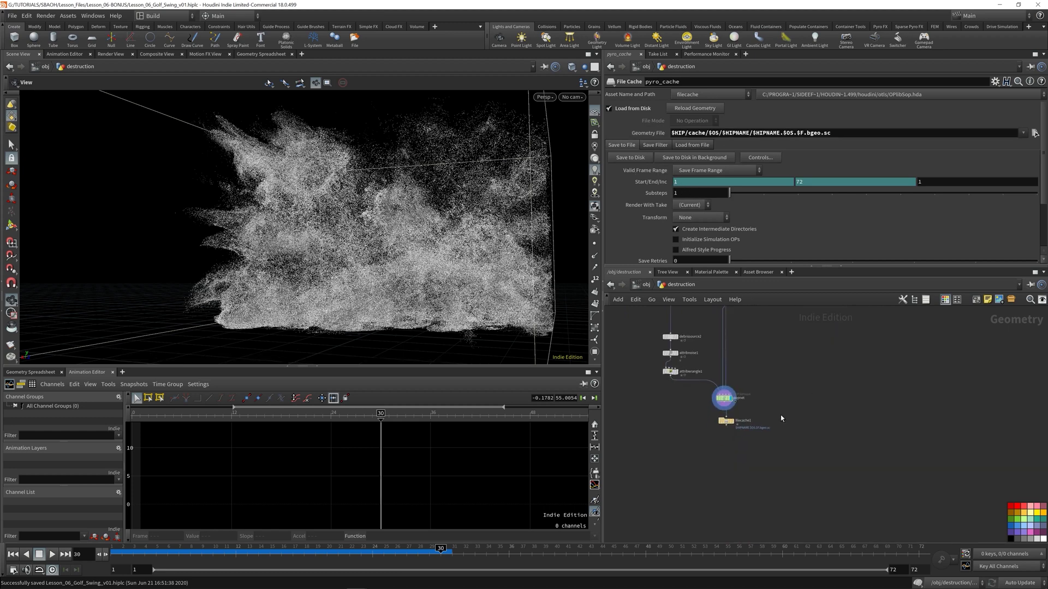
scroll(753, 418, up, 4)
click(750, 426)
drag(750, 425, 704, 425)
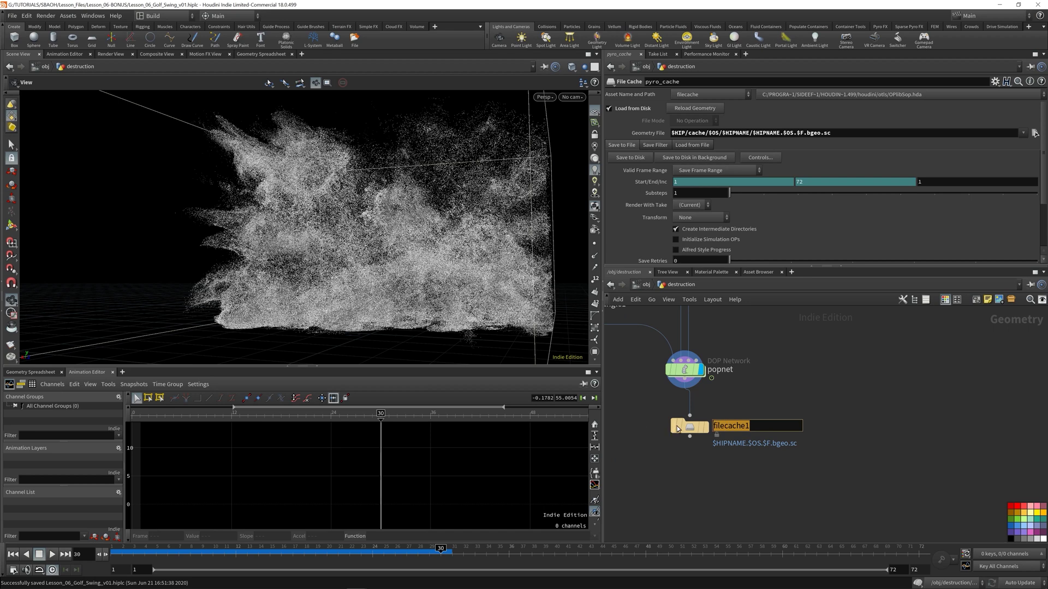
click(694, 426)
triple_click(773, 133)
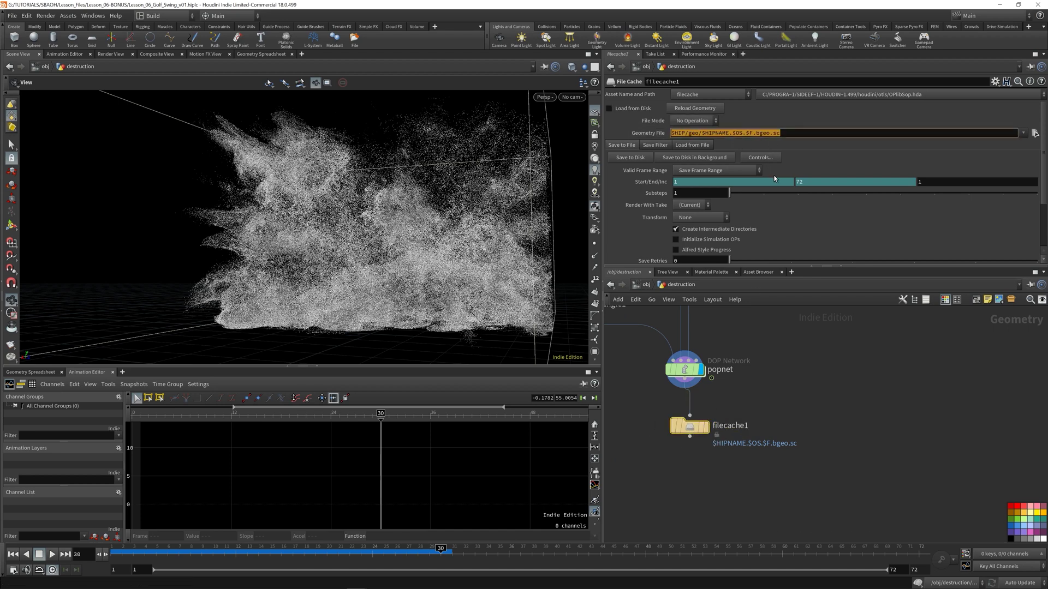
key(ctrl+v)
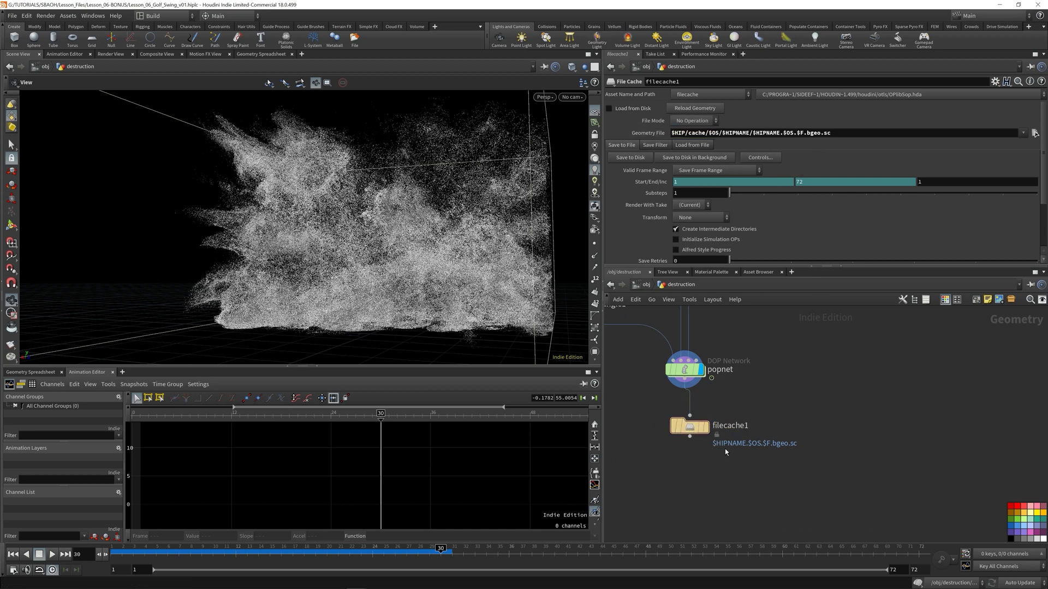
Rename the file cache node below popnet as pop_sim
click(747, 426)
drag(750, 427, 622, 436)
text(pop_)
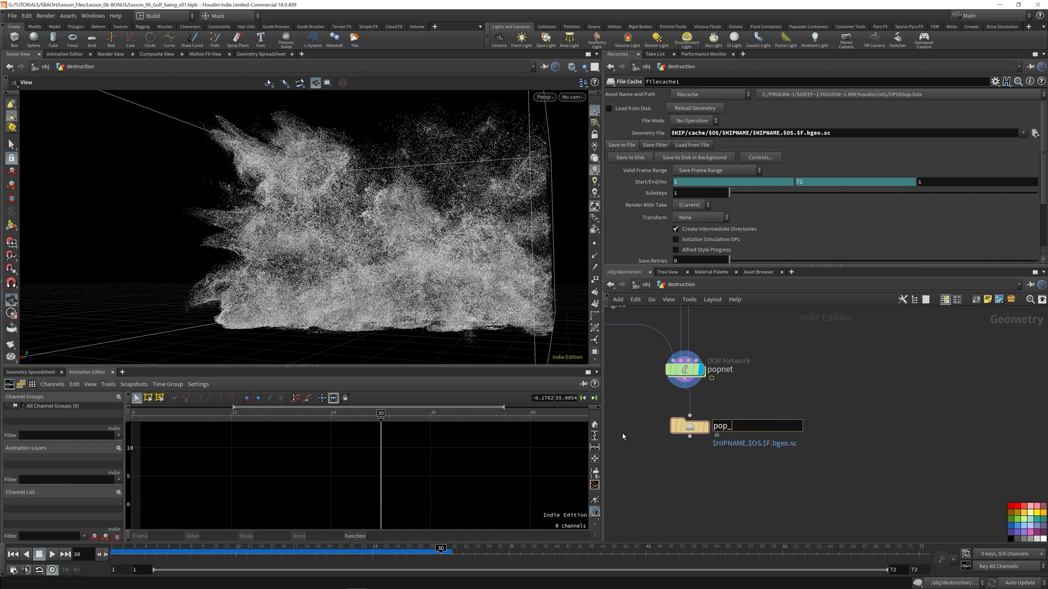
text(sim)
key(Return)
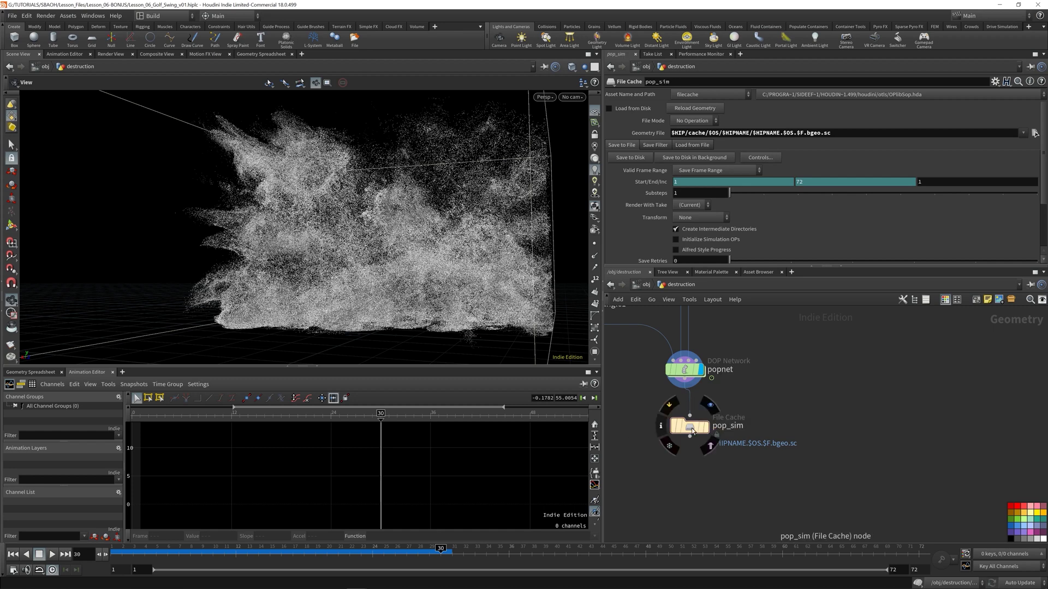
Save the pop_sim cache to disk for frames 1 to 72 and scrub the timeline forward to frame 48
click(629, 158)
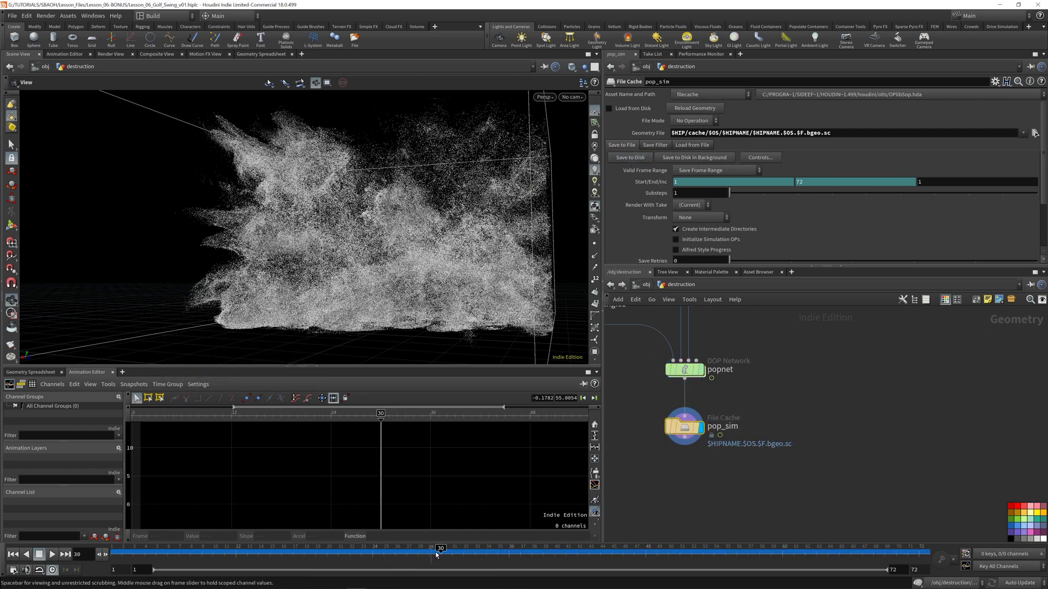
drag(436, 555, 643, 586)
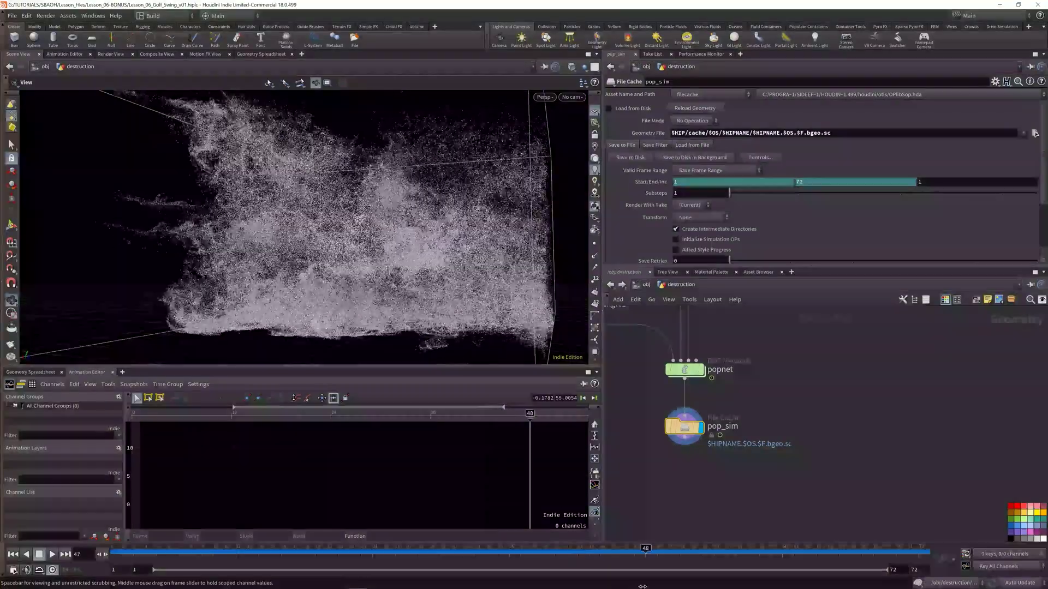
Save the scene, then add a purple Null node below pop_sim and wire pop_sim's output into it
key(ctrl+s)
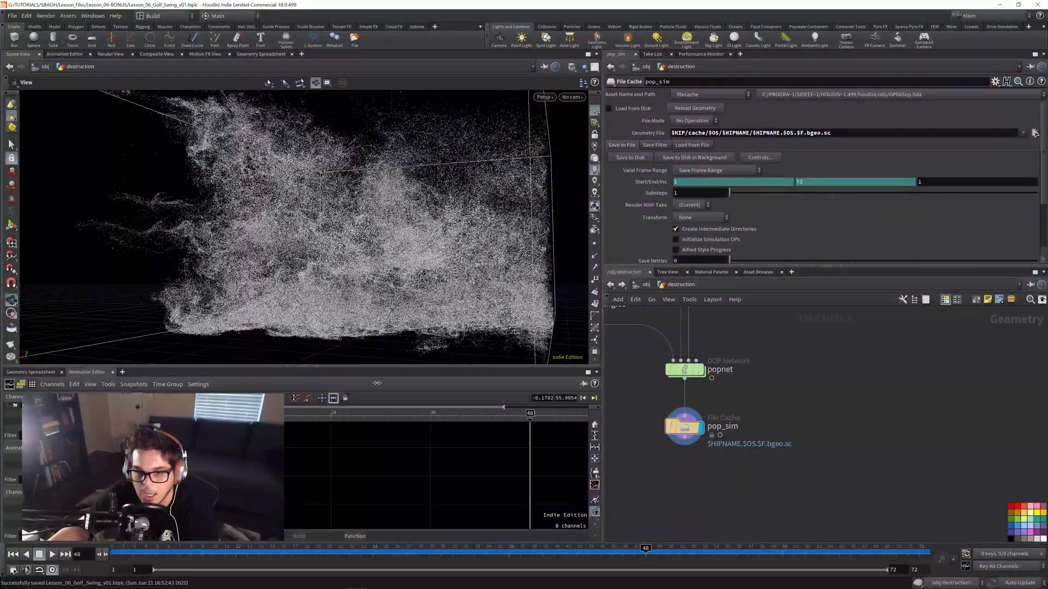
drag(585, 301, 256, 284)
key(Tab)
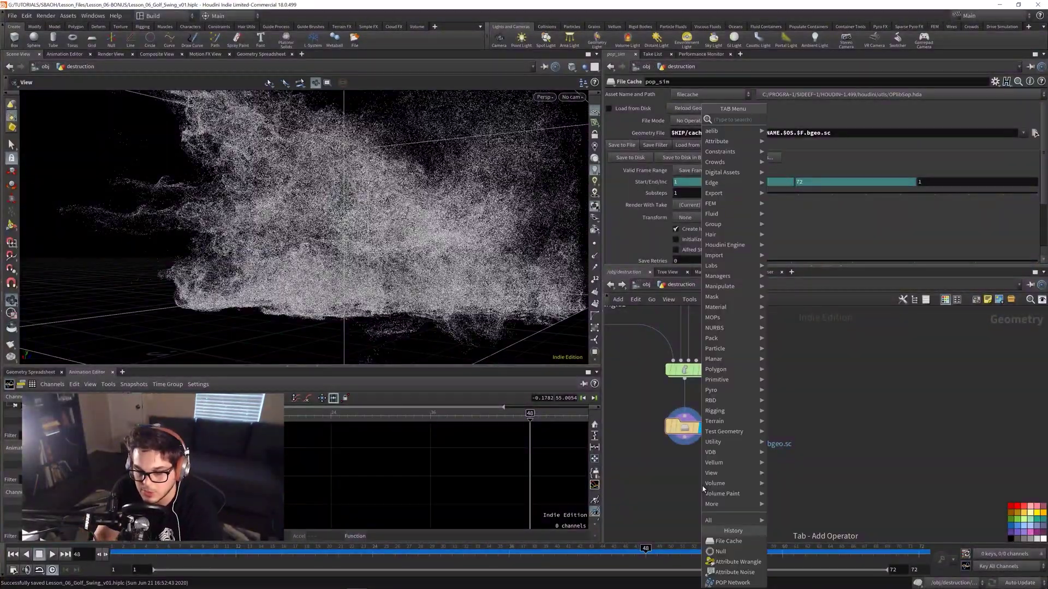
text(null)
key(Return)
click(702, 488)
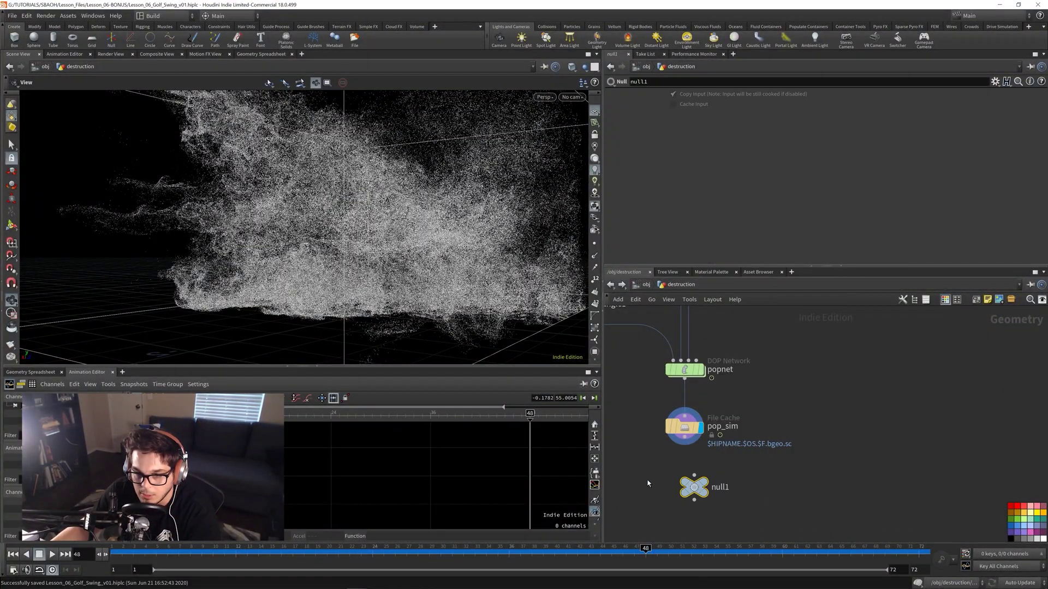
click(1017, 533)
click(684, 437)
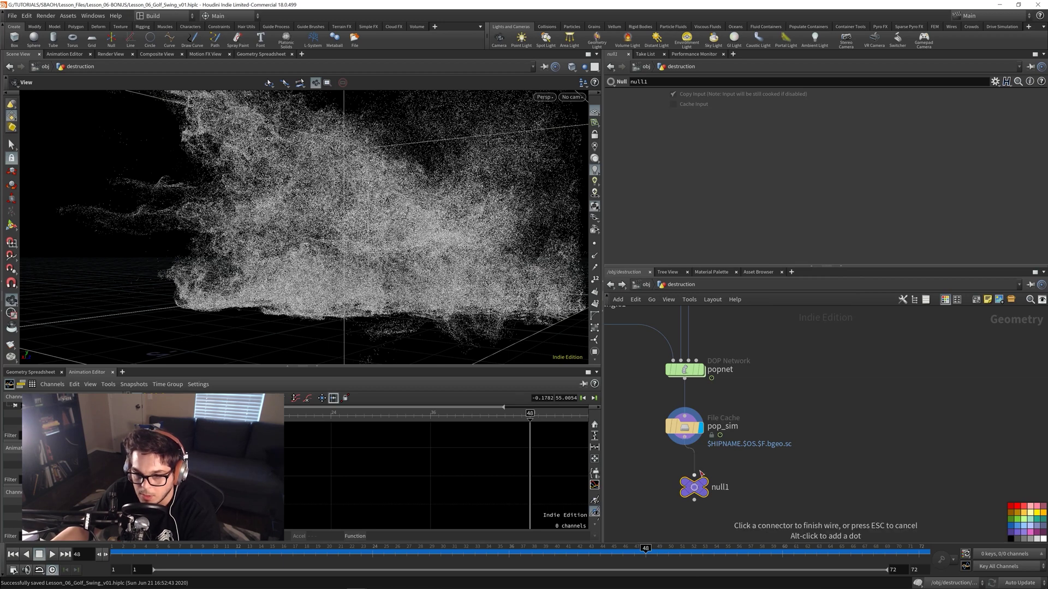
click(694, 476)
Rename the null below pop_sim as OUT_PARTICLES
click(720, 487)
drag(744, 491, 620, 487)
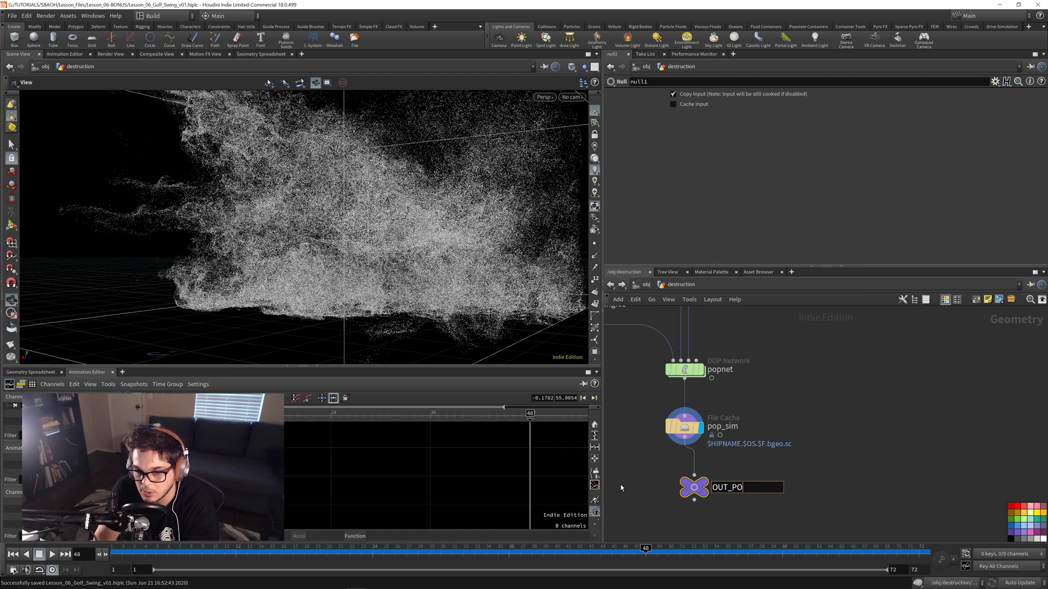
text(OUT_PARTICLES)
key(Return)
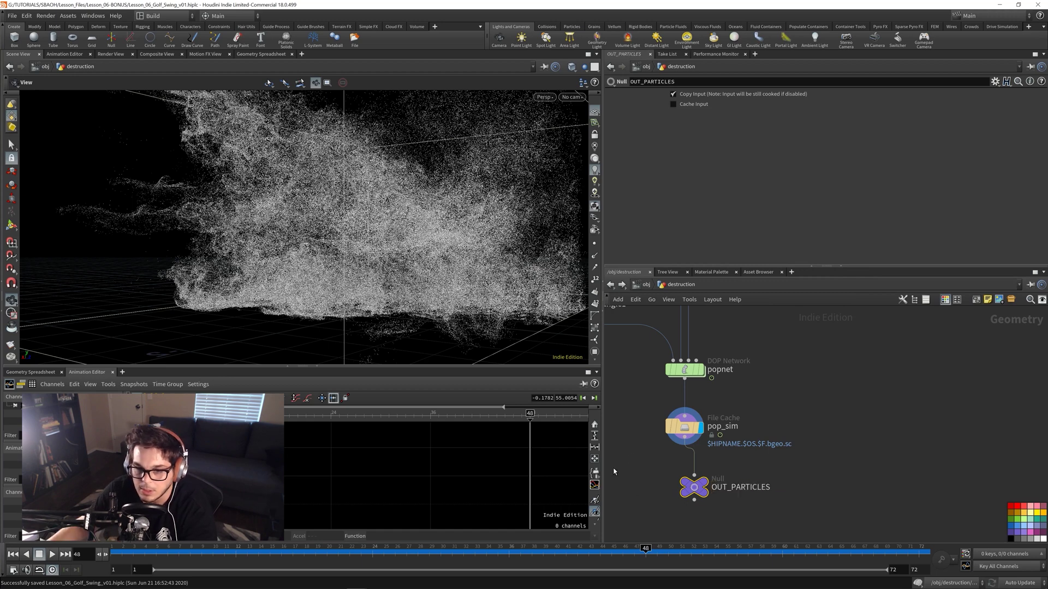
Enclose the particle nodes from debrissource2 down to OUT_PARTICLES in a network box and colour the box green
scroll(737, 448, down, 5)
mouse_move(739, 452)
middle_down()
mouse_move(735, 497)
mouse_move(734, 464)
middle_up()
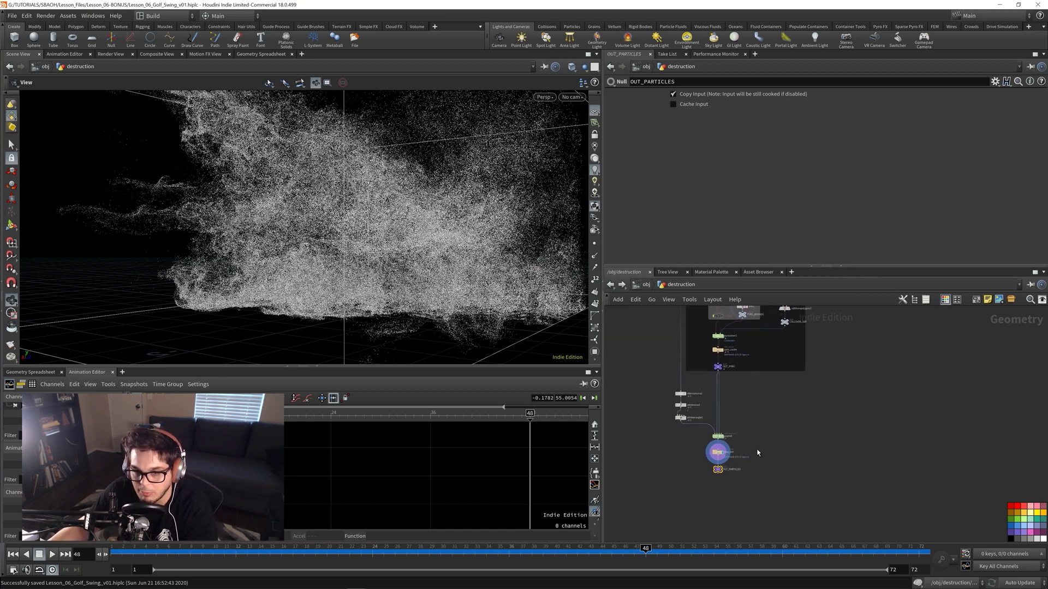
drag(663, 389, 784, 482)
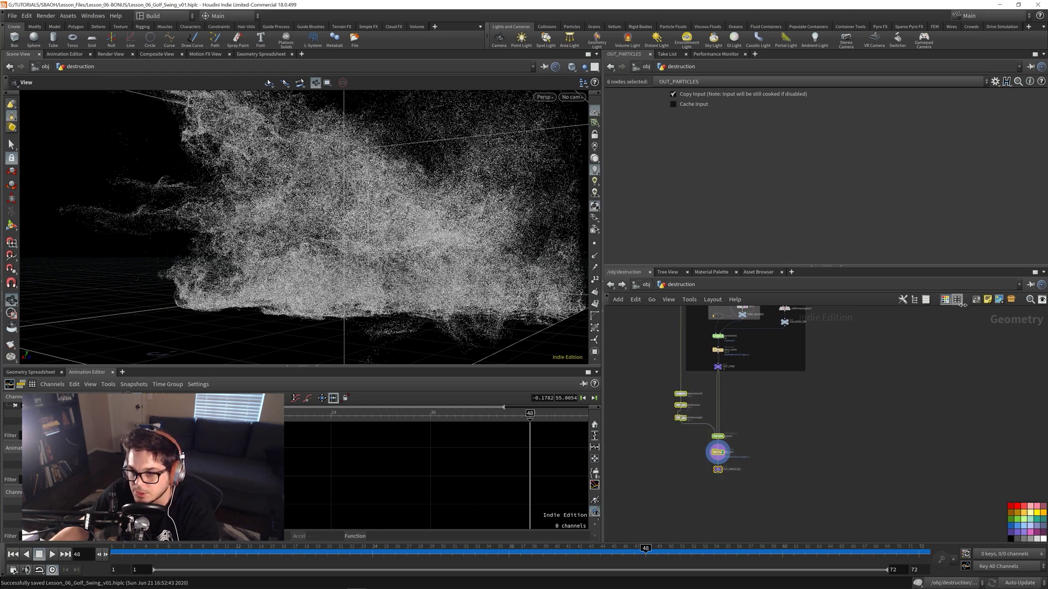
key(shift+o)
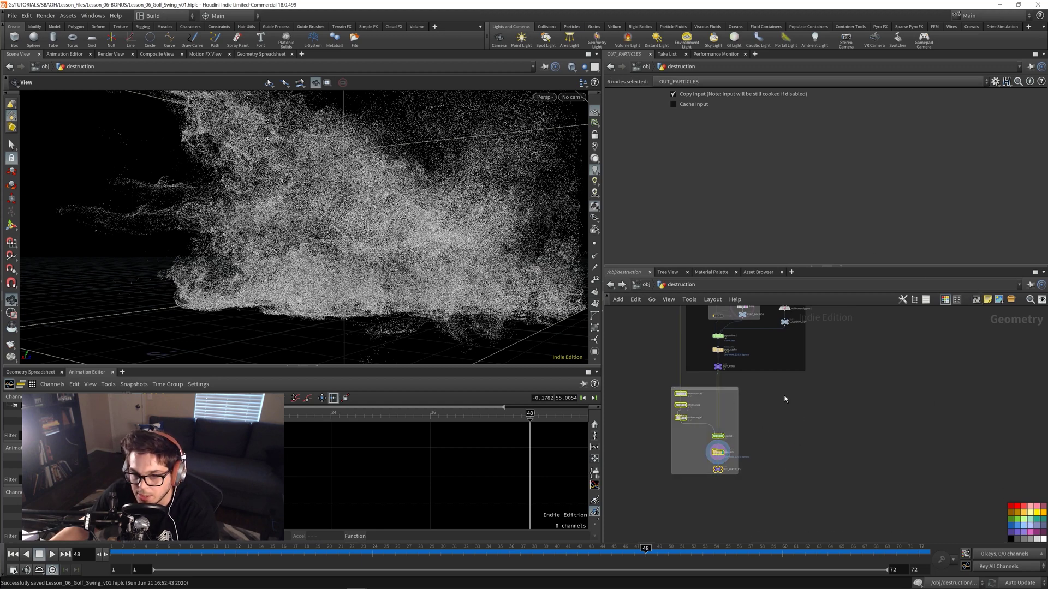
click(1020, 522)
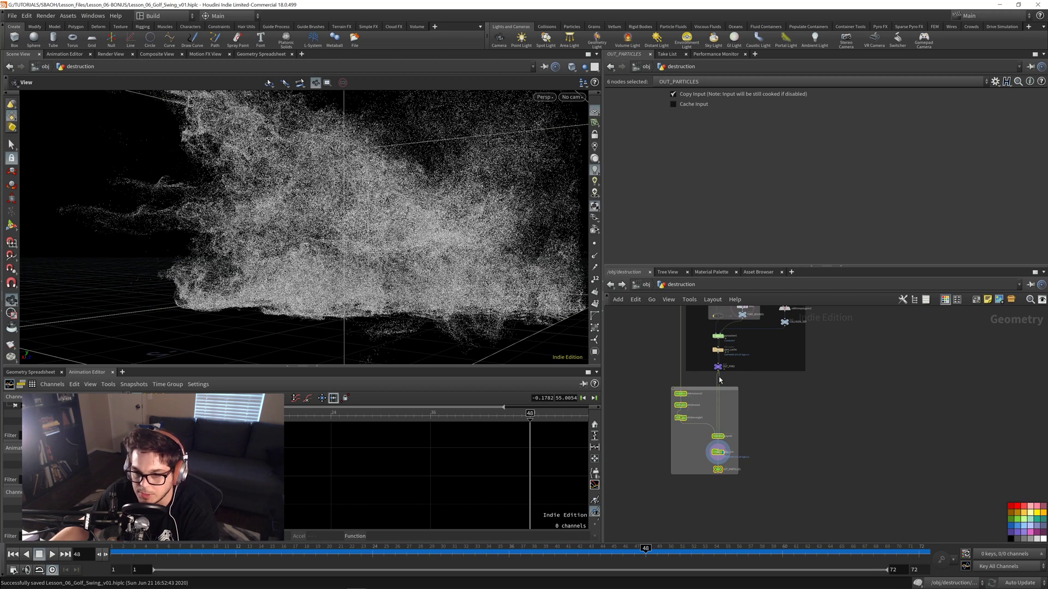
key(ctrl+z)
click(1022, 523)
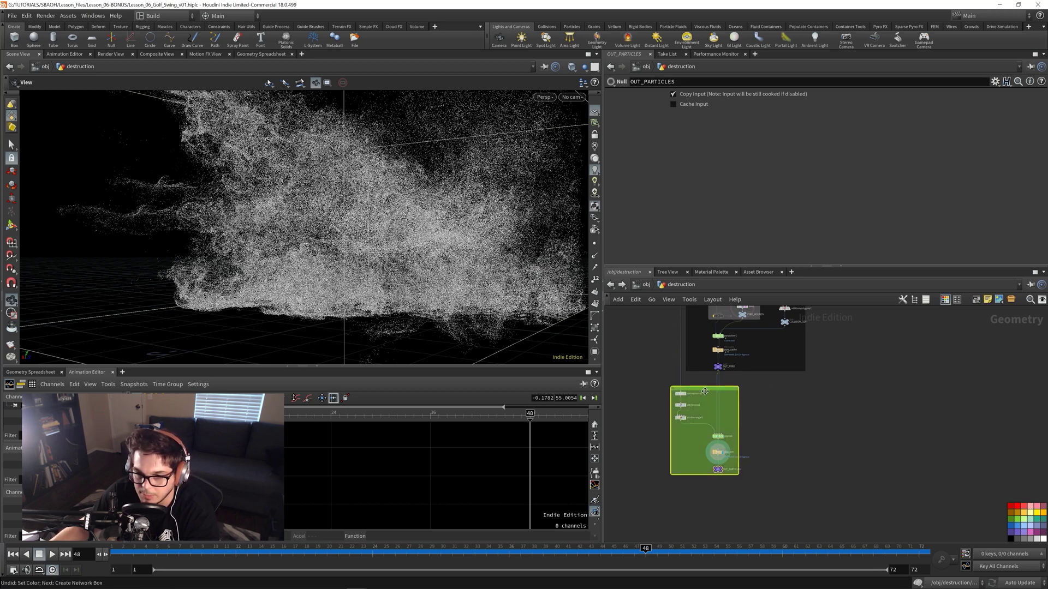
Title the green network box particles
scroll(691, 382, up, 5)
double_click(689, 399)
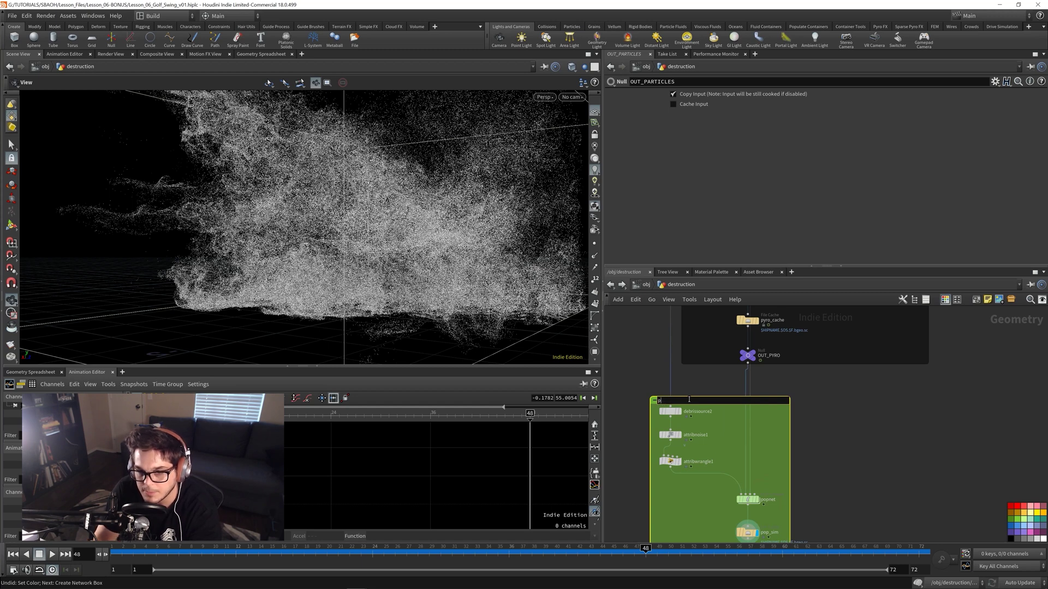
key(Return)
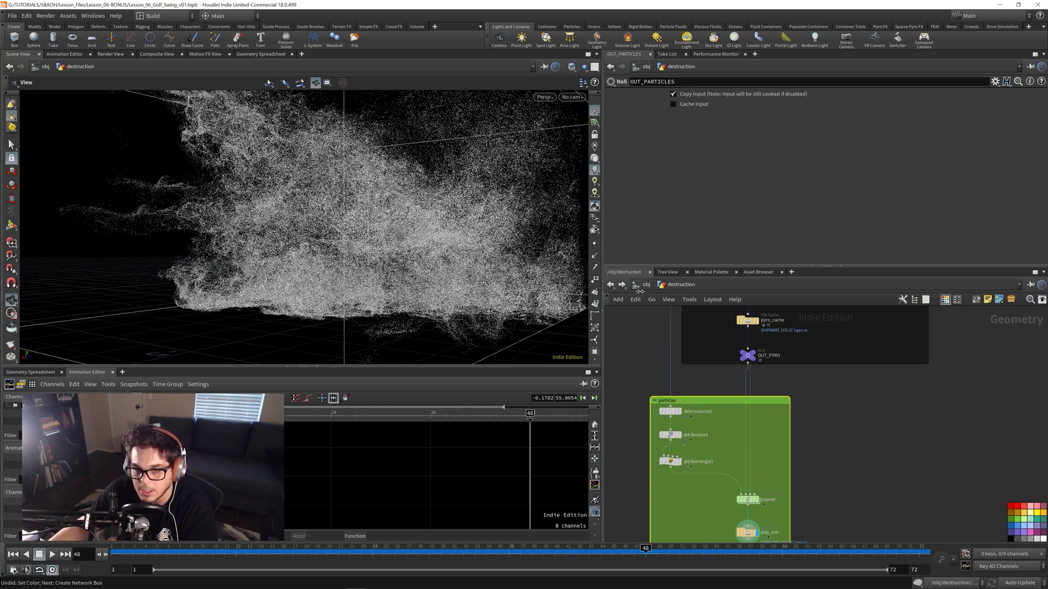
Return to the object level, duplicate RNDR_volumes below the original and rename the copy RNDR_particles
scroll(841, 423, down, 4)
middle_drag(866, 423, 850, 395)
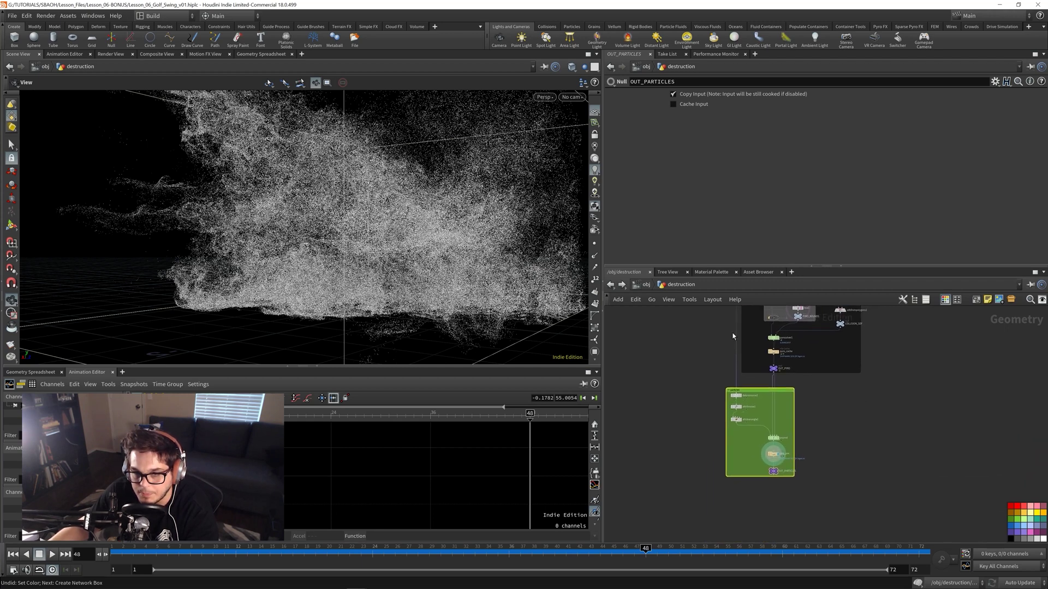
scroll(794, 357, up, 5)
scroll(815, 435, down, 2)
click(642, 284)
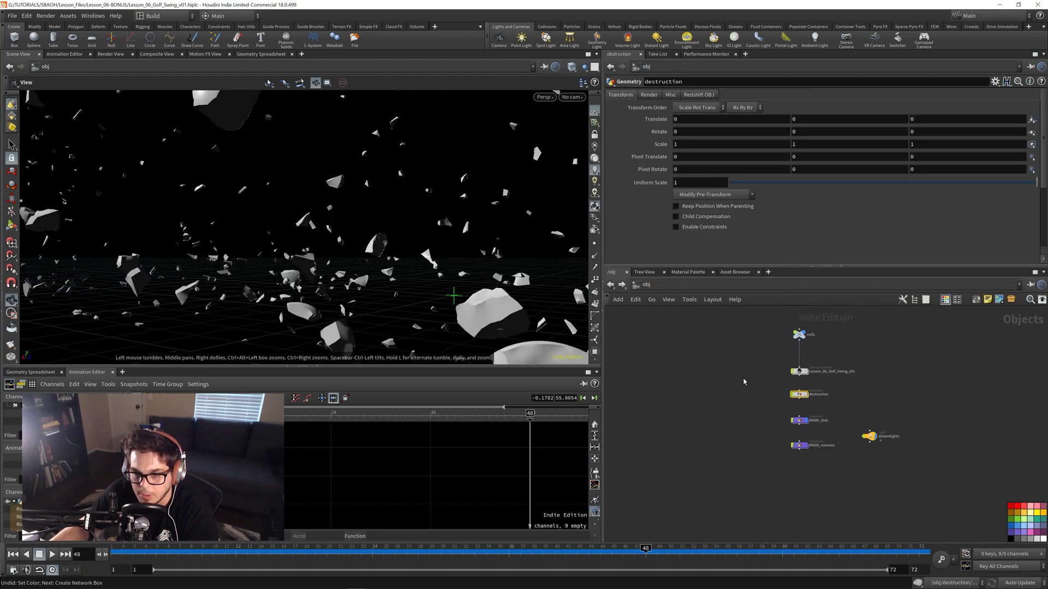
alt+drag(753, 434, 755, 470)
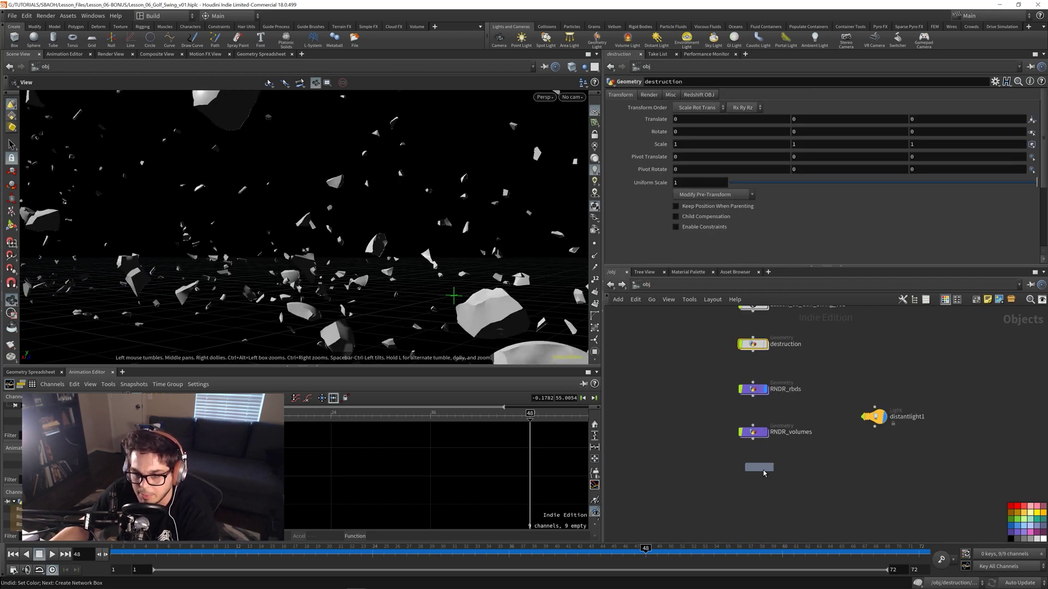
double_click(800, 473)
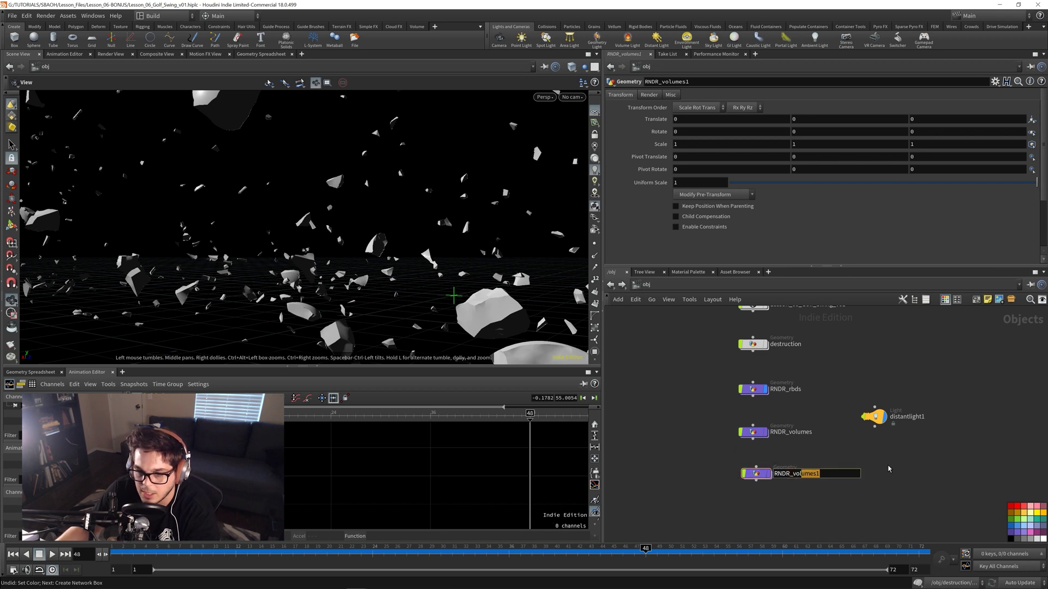
text(RNDR_particles)
key(Return)
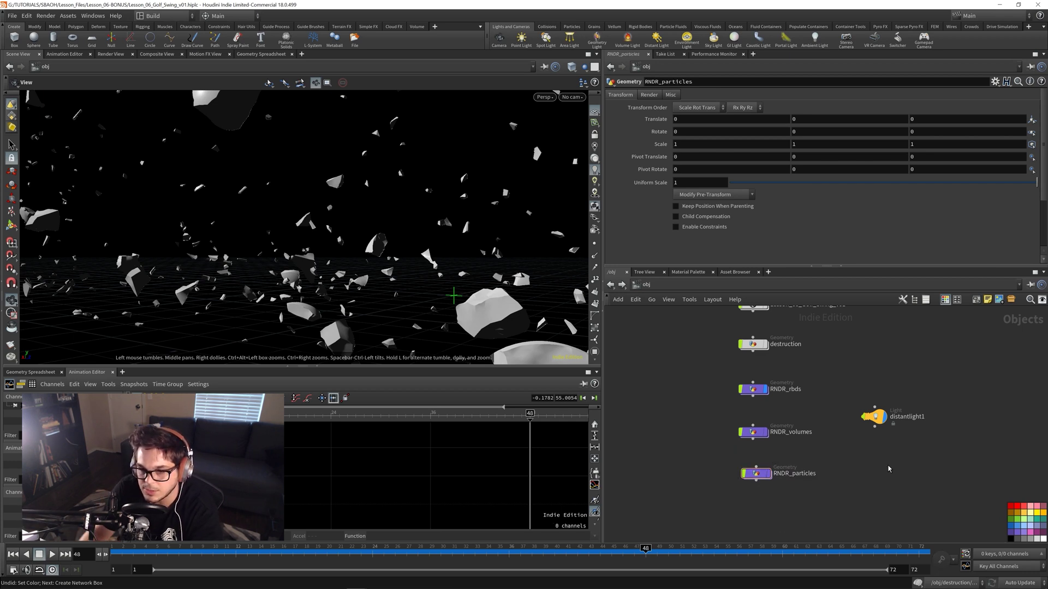
Set Object 1 of object_merge1 inside RNDR_particles to /obj/destruction/OUT_PARTICLES
double_click(756, 473)
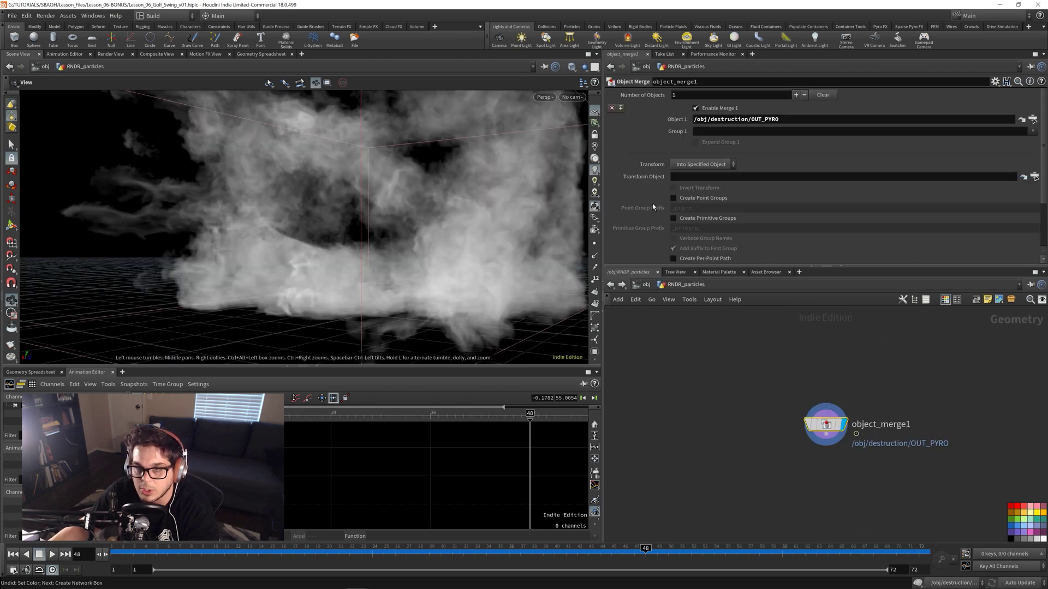
click(1033, 119)
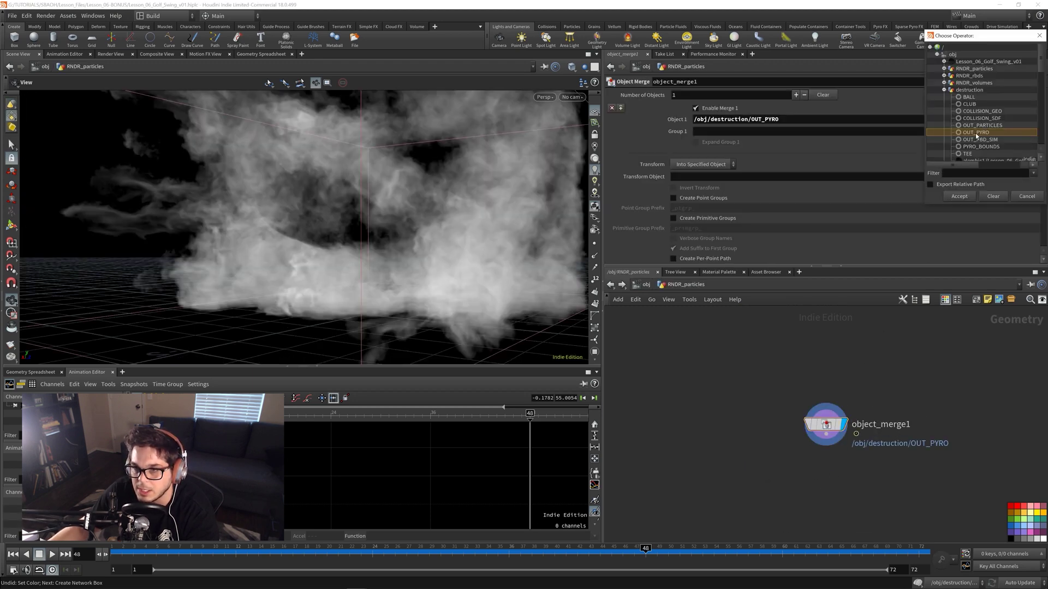
click(980, 126)
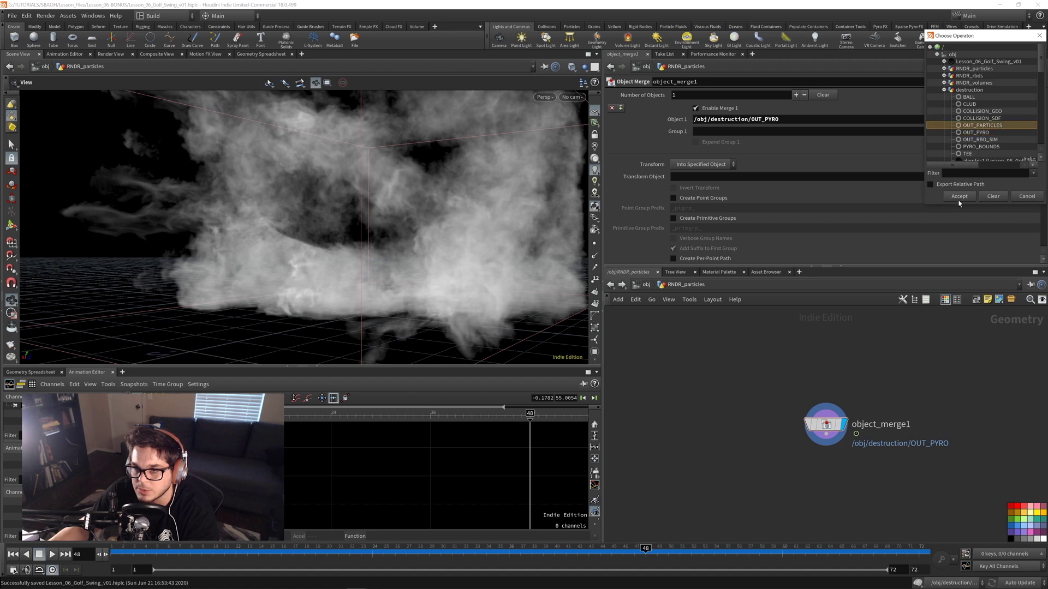
click(967, 194)
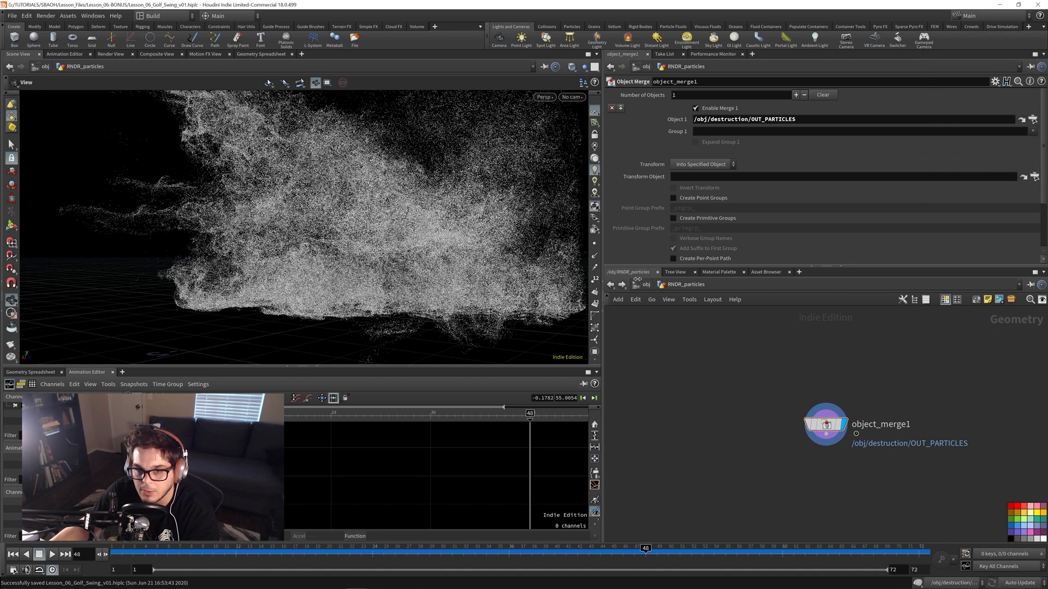
Return to the object level and turn on the display of RNDR_particles
click(645, 284)
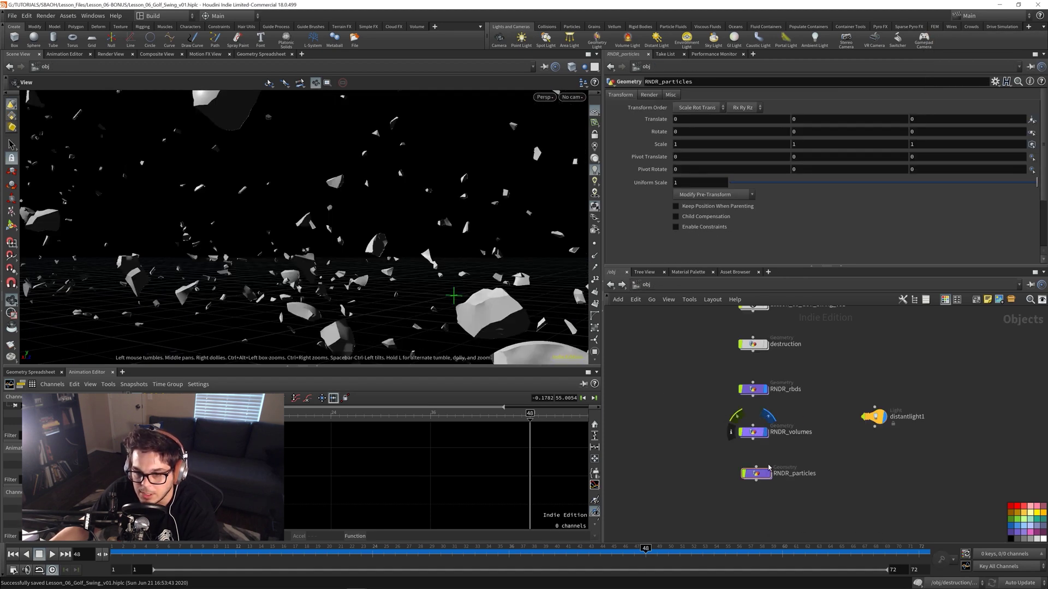
click(768, 473)
click(760, 479)
Set merge1, which combines CLUB and TEE, as the displayed node inside the destruction object and return to the object level
middle_drag(702, 364, 666, 430)
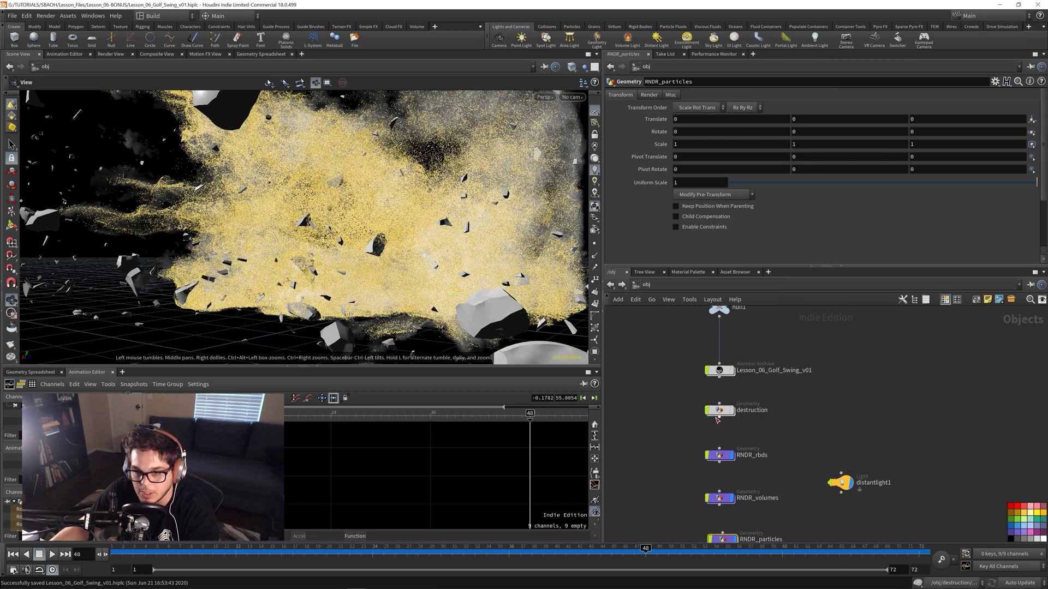
double_click(723, 409)
right_drag(886, 388, 886, 418)
middle_drag(887, 418, 832, 569)
middle_drag(922, 322, 896, 472)
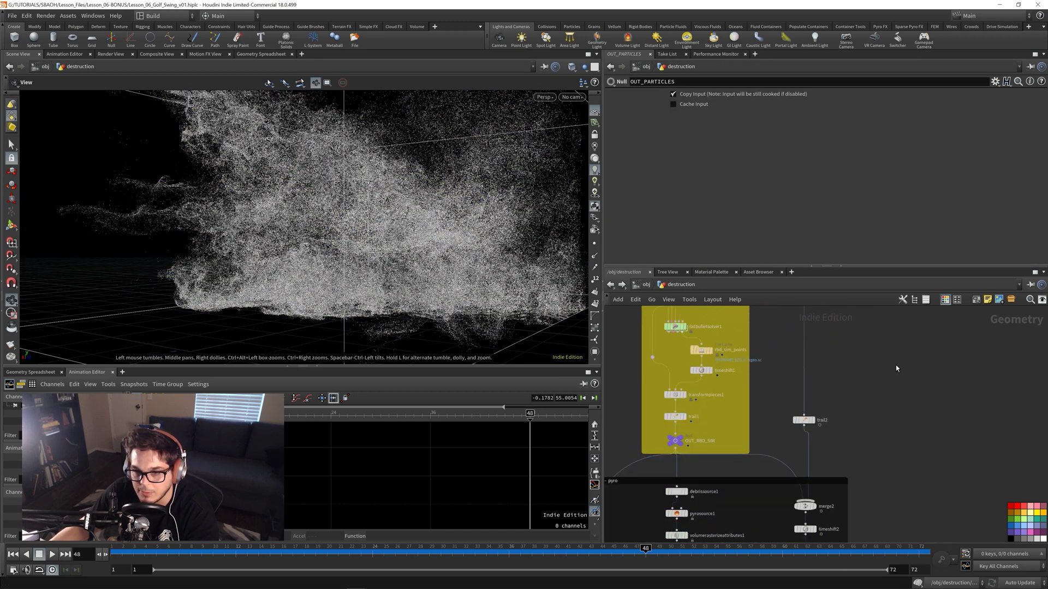
right_drag(895, 367, 914, 323)
mouse_move(914, 324)
middle_down()
mouse_move(865, 408)
mouse_move(858, 466)
middle_up()
scroll(790, 454, up, 5)
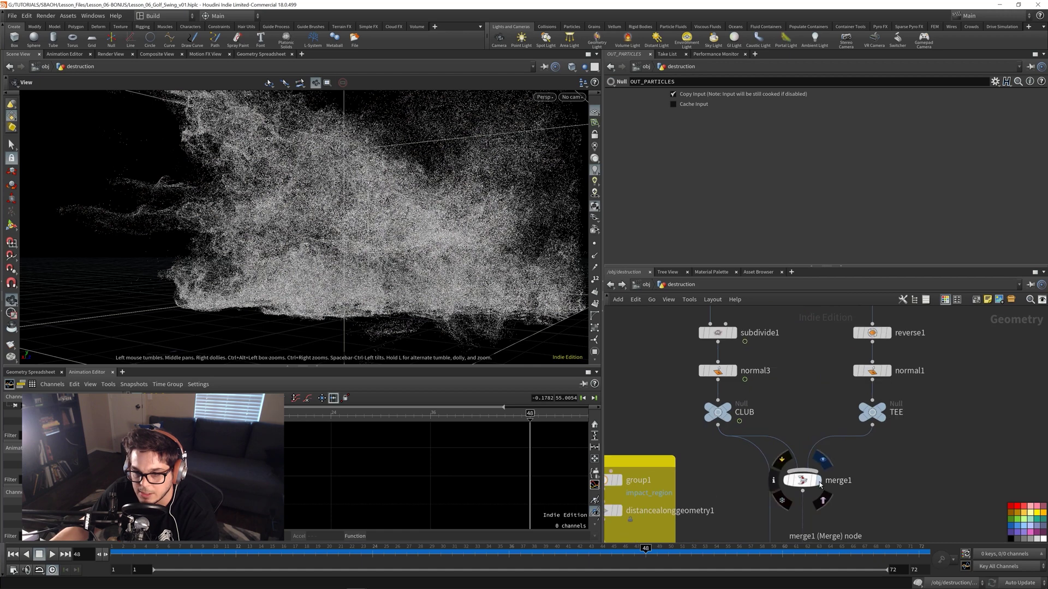
click(816, 480)
click(802, 480)
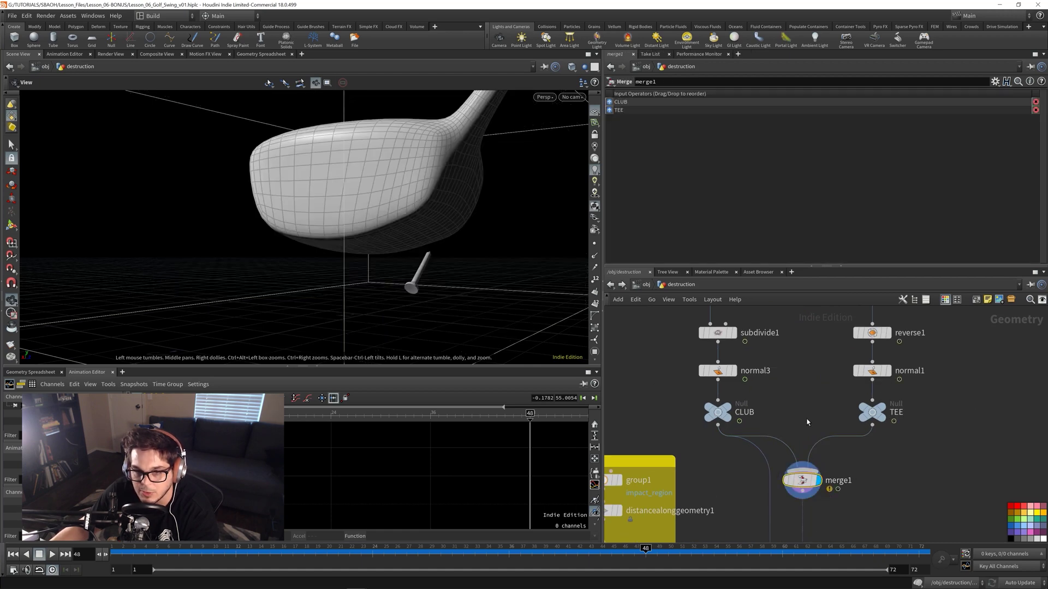
click(645, 284)
middle_drag(861, 419, 833, 374)
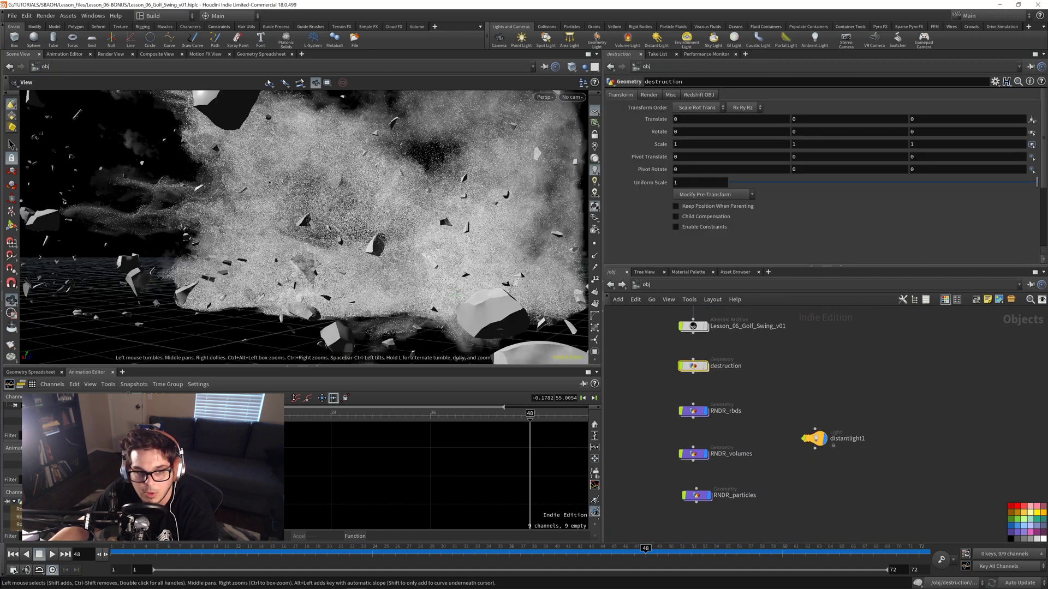
Look through the RS_CameraShape camera and play back a flipbook of frames 1 to 72
click(13, 554)
click(571, 98)
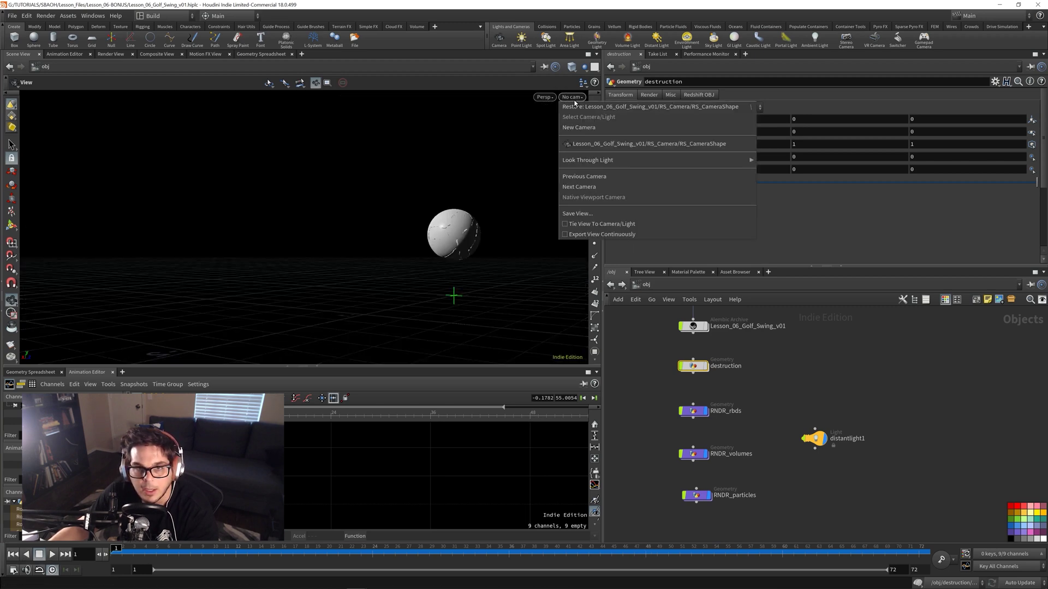
click(594, 144)
drag(144, 555, 295, 555)
click(210, 554)
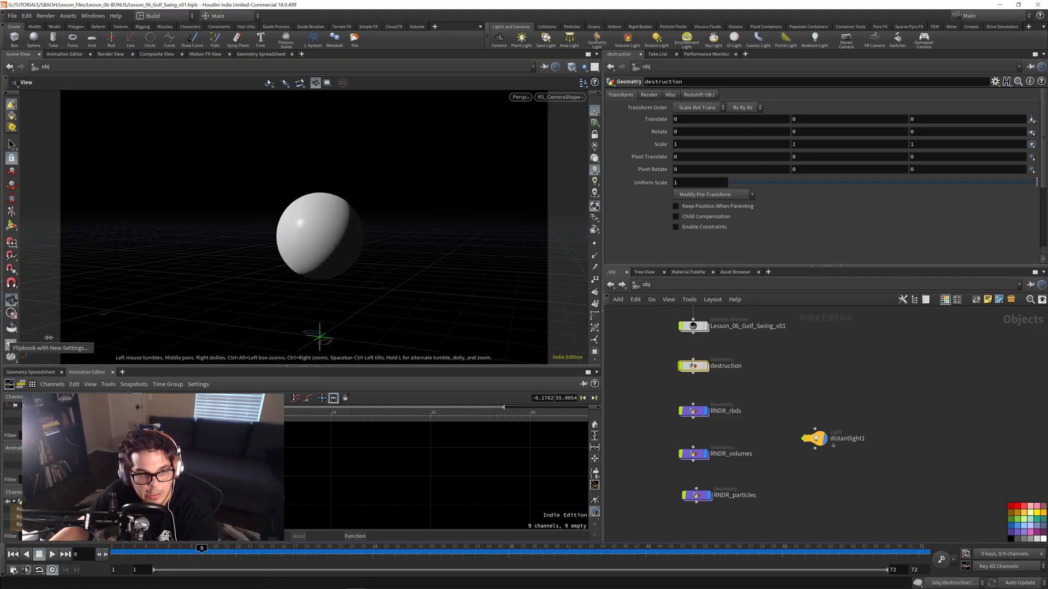
click(10, 345)
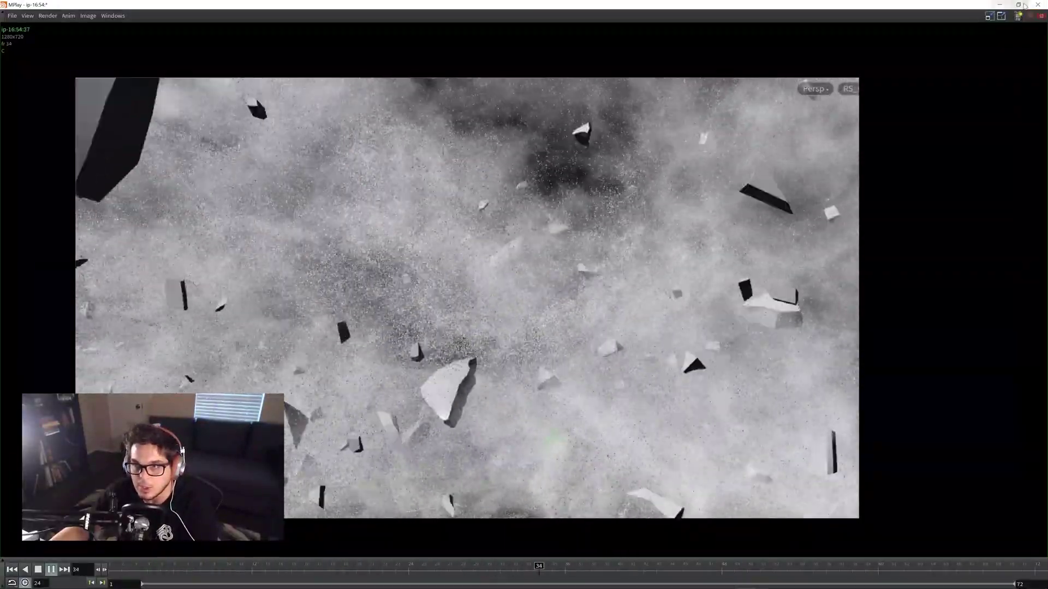
click(999, 5)
Open the destruction network and review its yellow, black and green node groups
scroll(764, 403, down, 6)
double_click(766, 403)
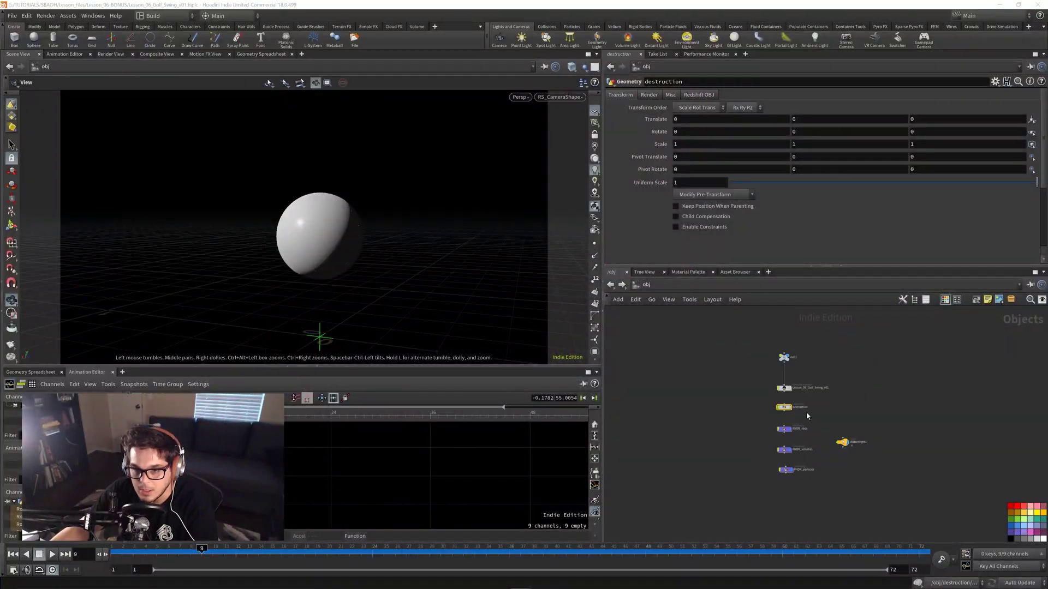
scroll(795, 378, down, 5)
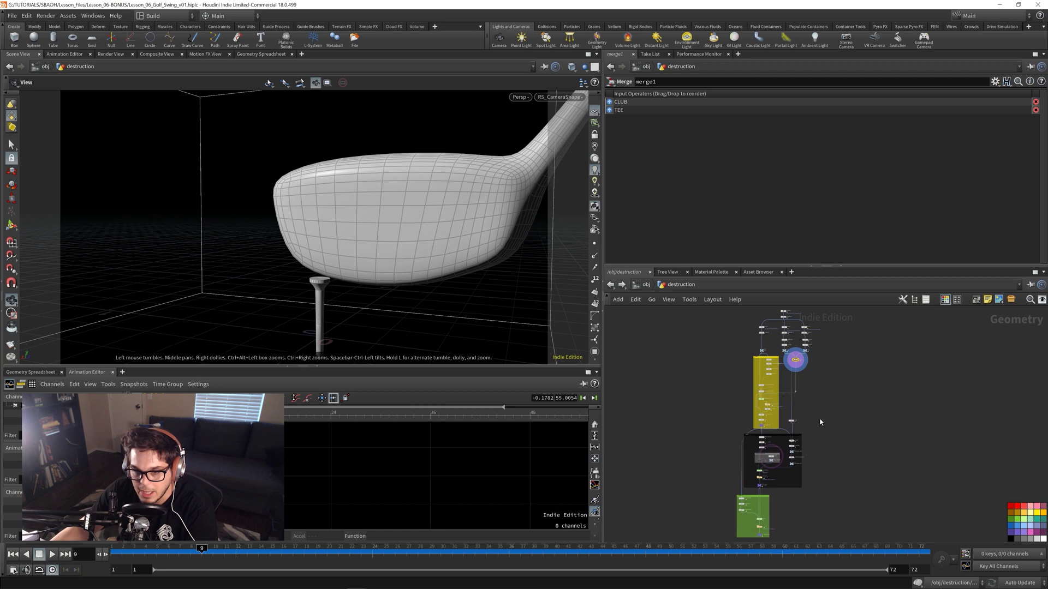
scroll(840, 429, up, 2)
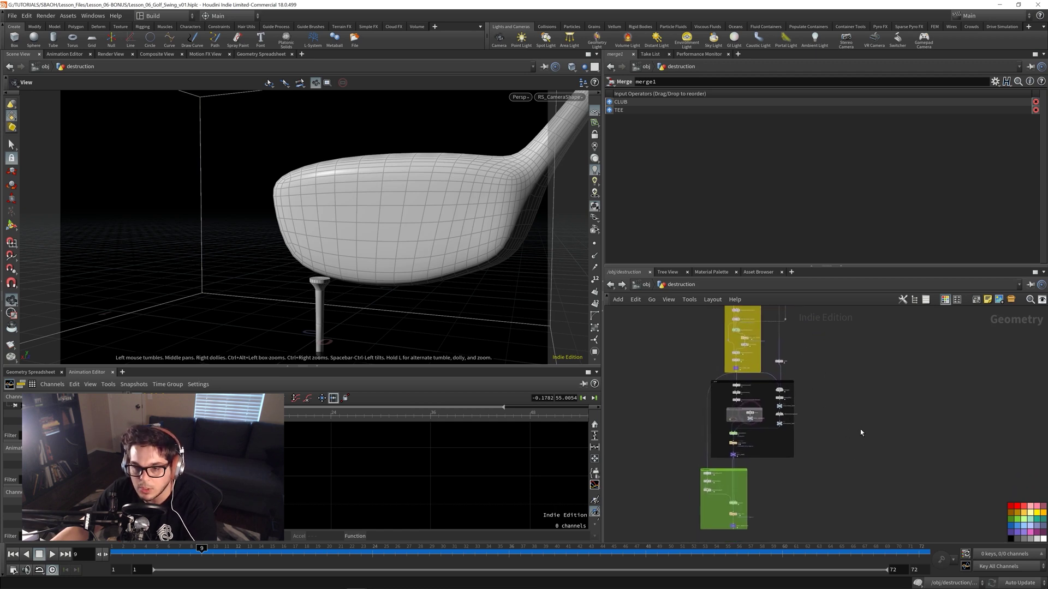